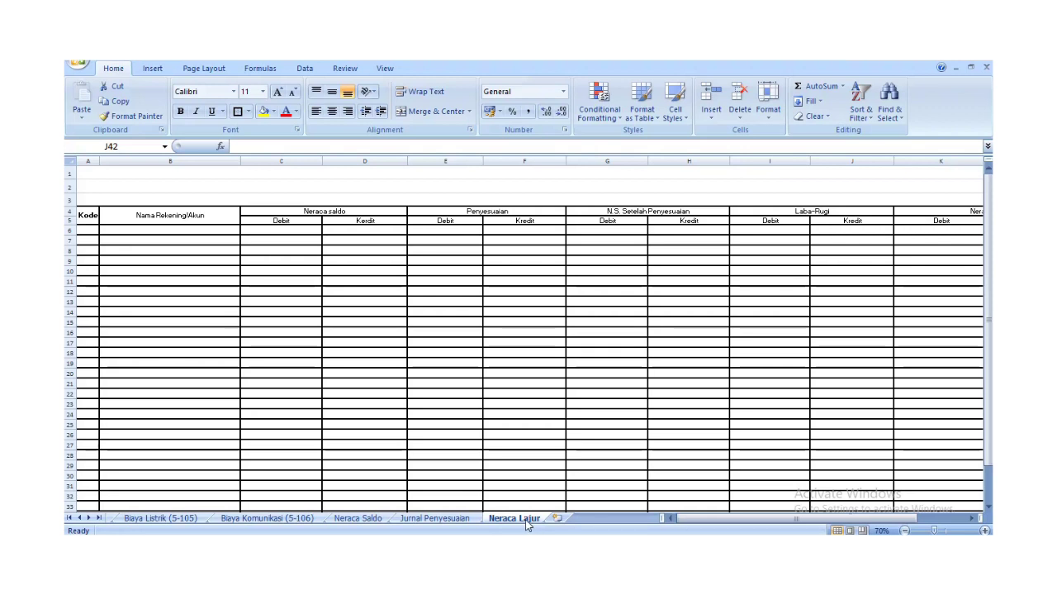
# Review the Neraca Lajur headings in row 4, from Kode and Nama Rekening/Akun across to Neraca
pyautogui.click(89, 215)
pyautogui.press('Right')
pyautogui.press('Right')
pyautogui.press('Right')
pyautogui.press('Right')
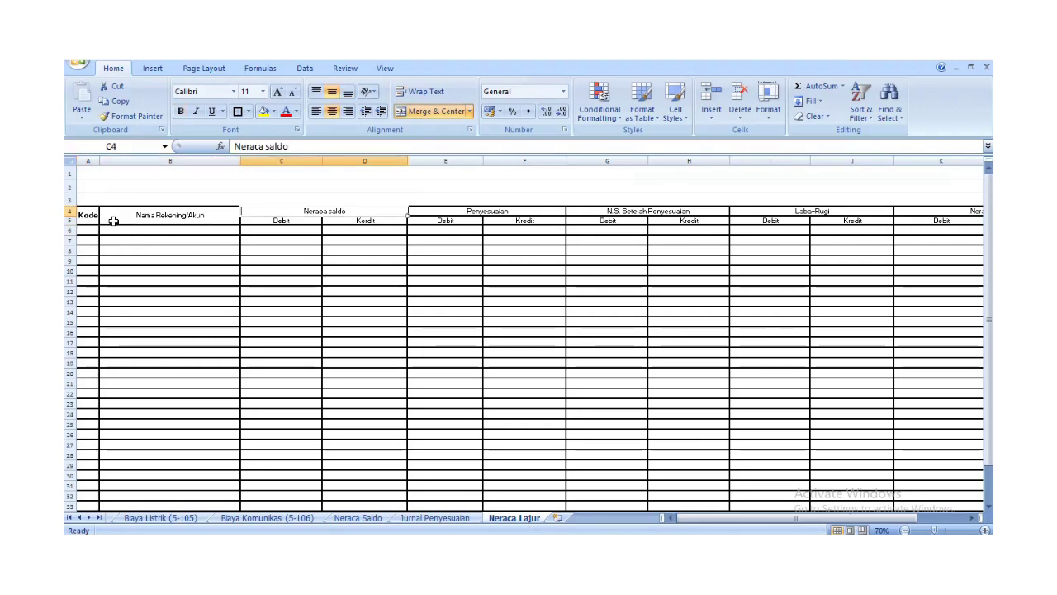
pyautogui.press('Right')
pyautogui.press('Right')
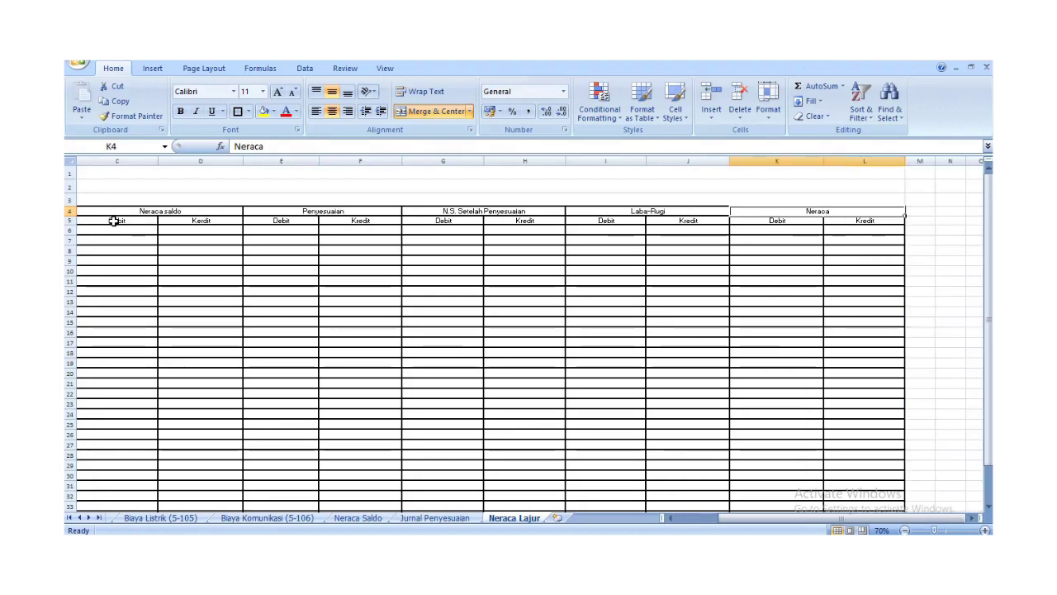
pyautogui.press('Left')
pyautogui.press('Left')
pyautogui.press('Left')
pyautogui.press('Left')
pyautogui.press('Left')
pyautogui.press('Left')
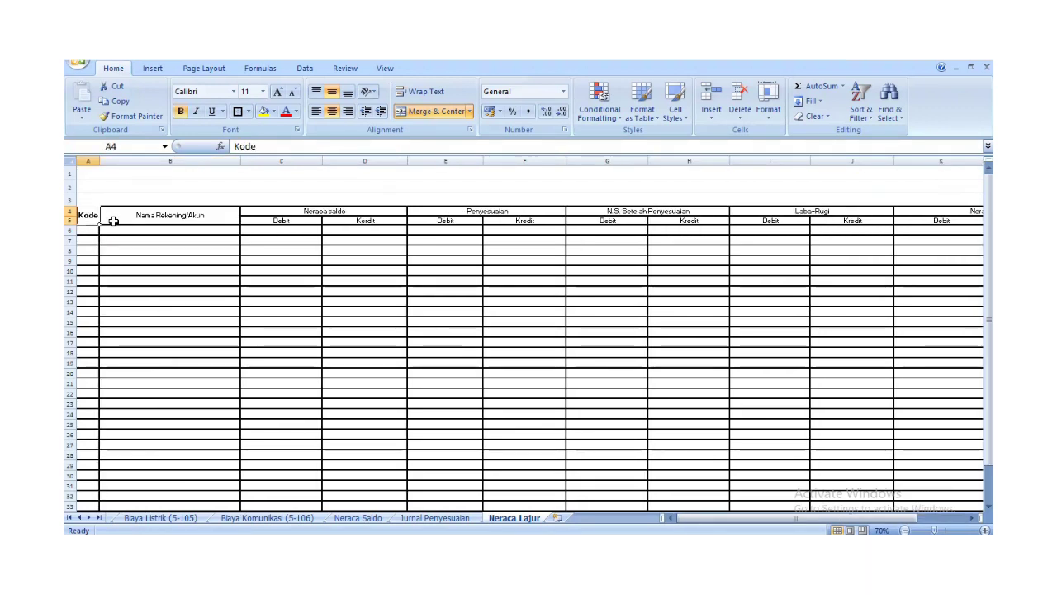
pyautogui.press('Right')
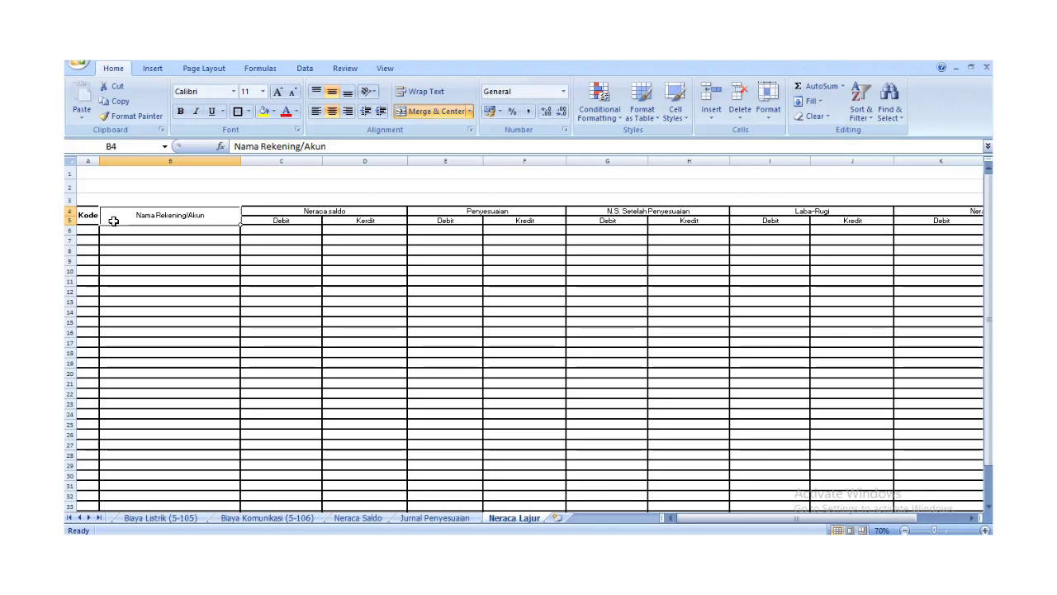
pyautogui.press('Right')
pyautogui.press('Right')
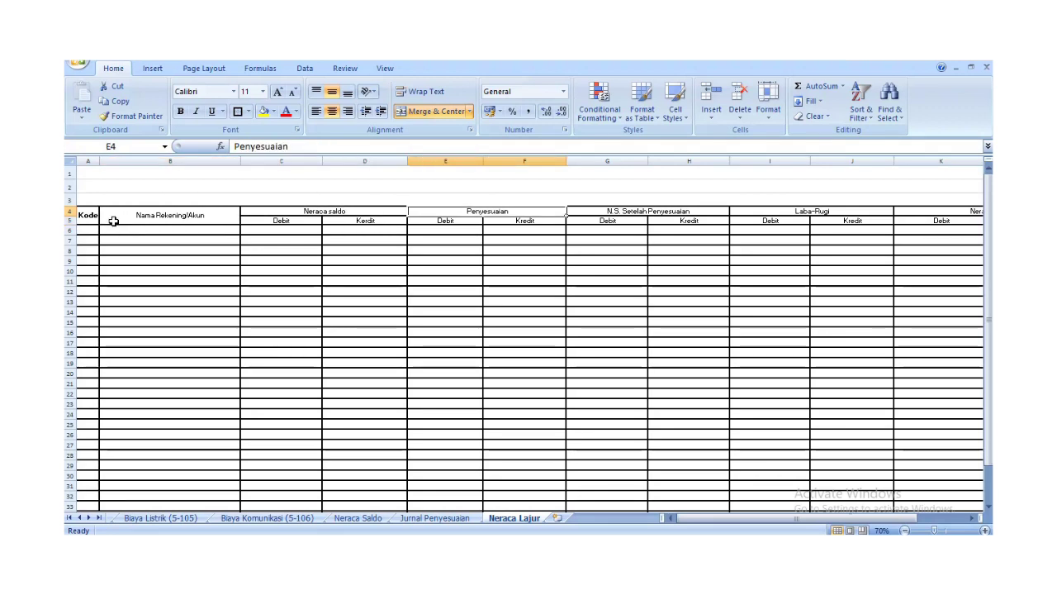
pyautogui.press('Right')
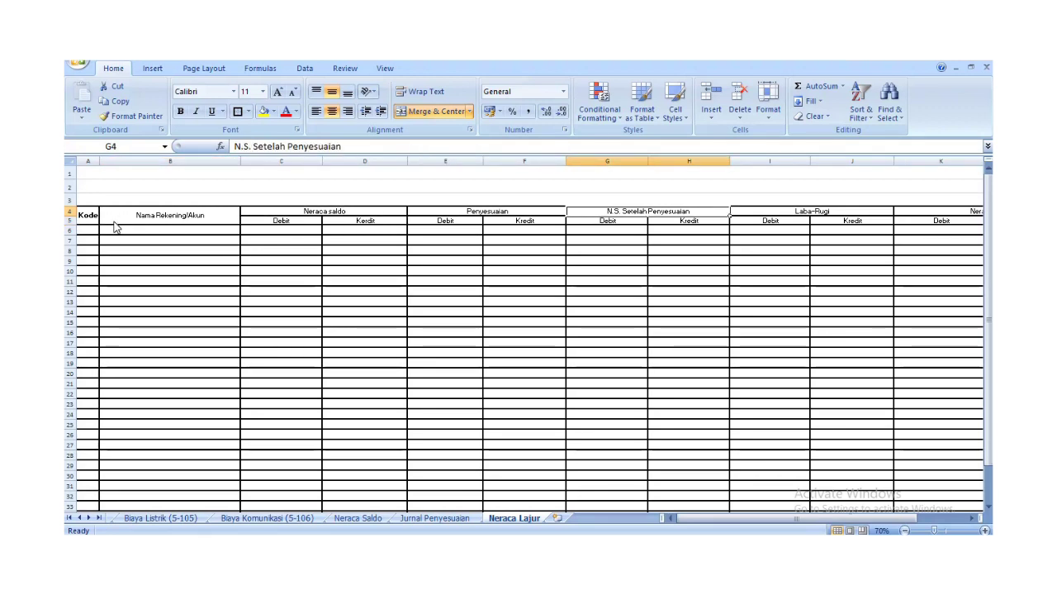
pyautogui.press('Right')
pyautogui.press('Right')
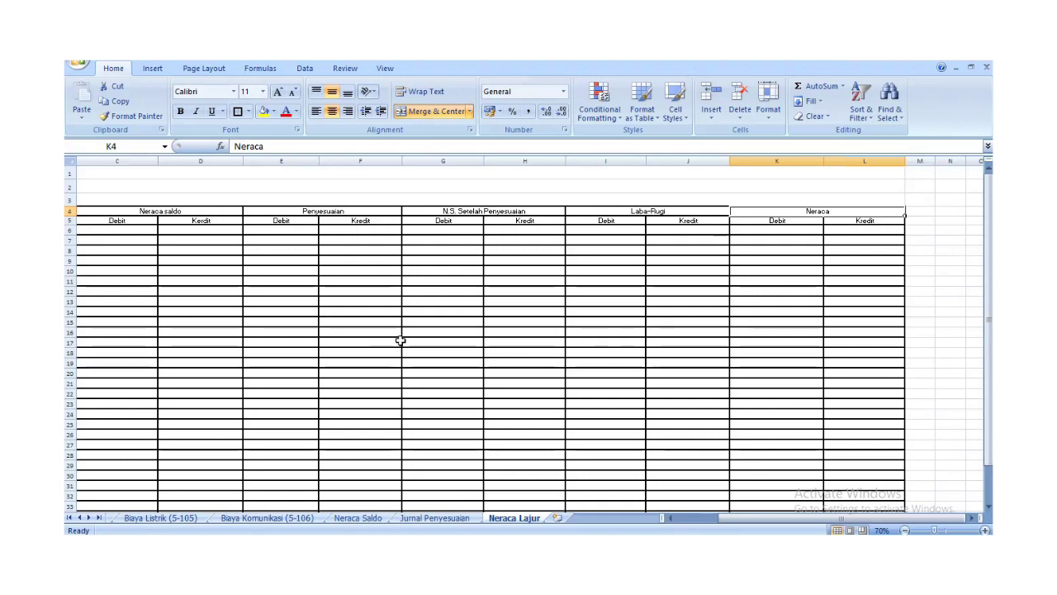
# Enter the company title CV. GOMBLOH in the merged row 1 of the Neraca Lajur sheet
pyautogui.click(408, 170)
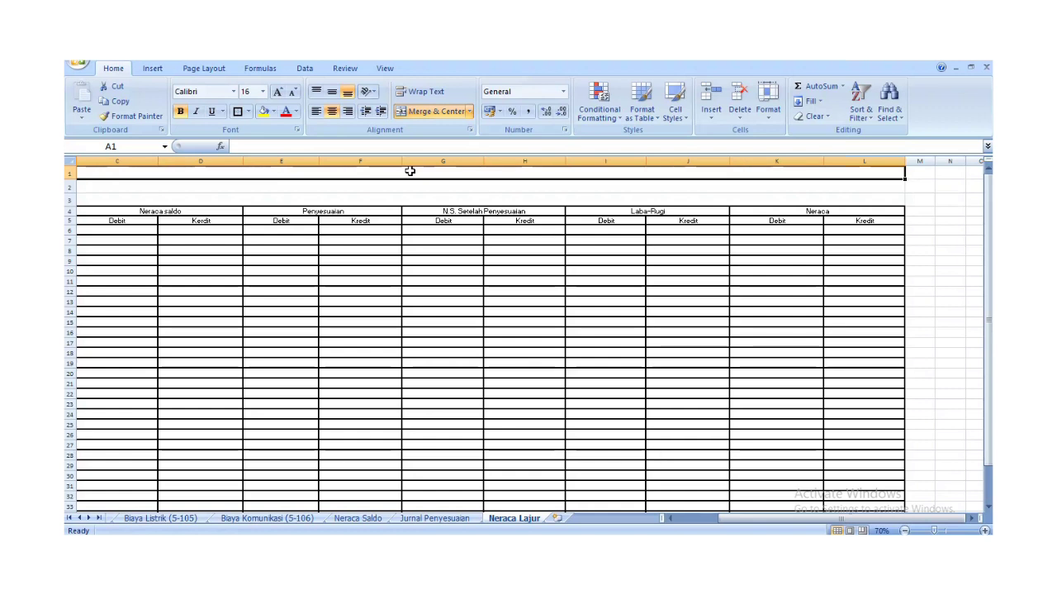
pyautogui.write('c')
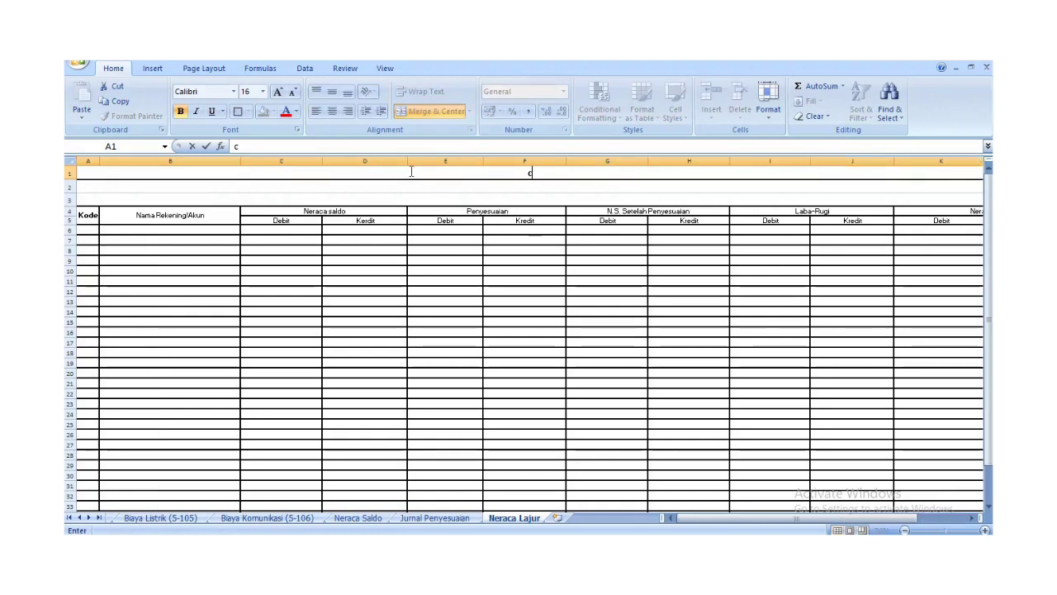
pyautogui.write('V. GOMBLOH')
pyautogui.press('Return')
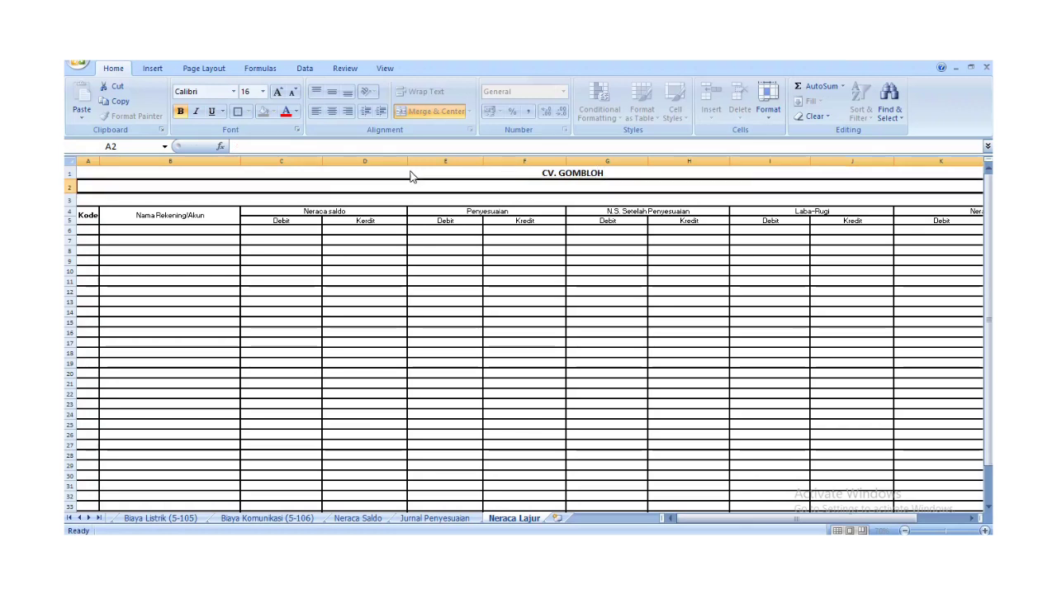
# Add the report title NERACA LAJUR in row 2 and the period PER 31 DESEMBER 2020 in row 3
pyautogui.write('J')
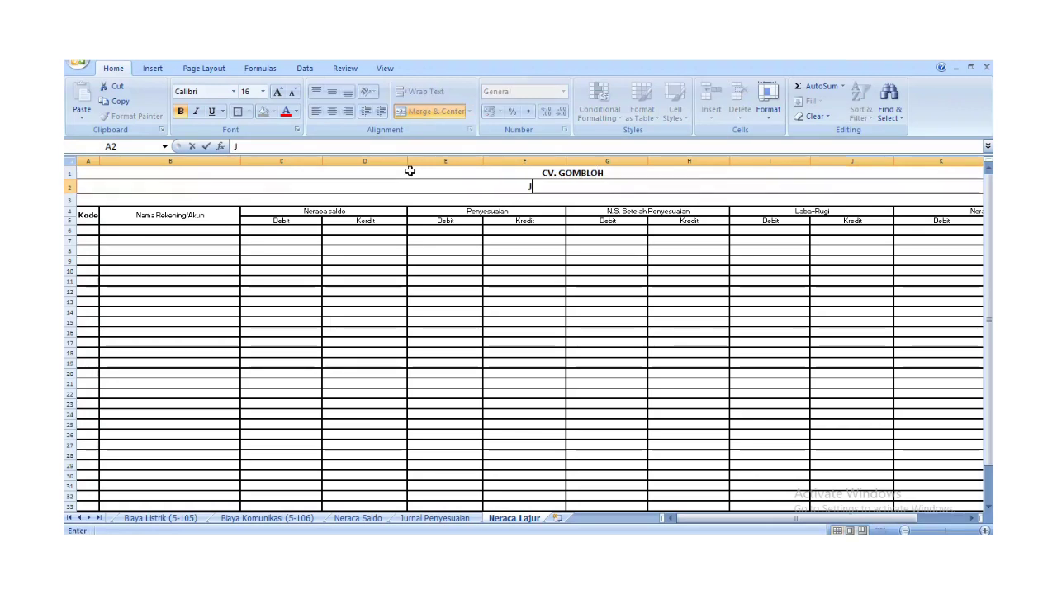
pyautogui.press('BackSpace')
pyautogui.write('NERAV')
pyautogui.press('BackSpace')
pyautogui.write('CA LAJUR')
pyautogui.press('Return')
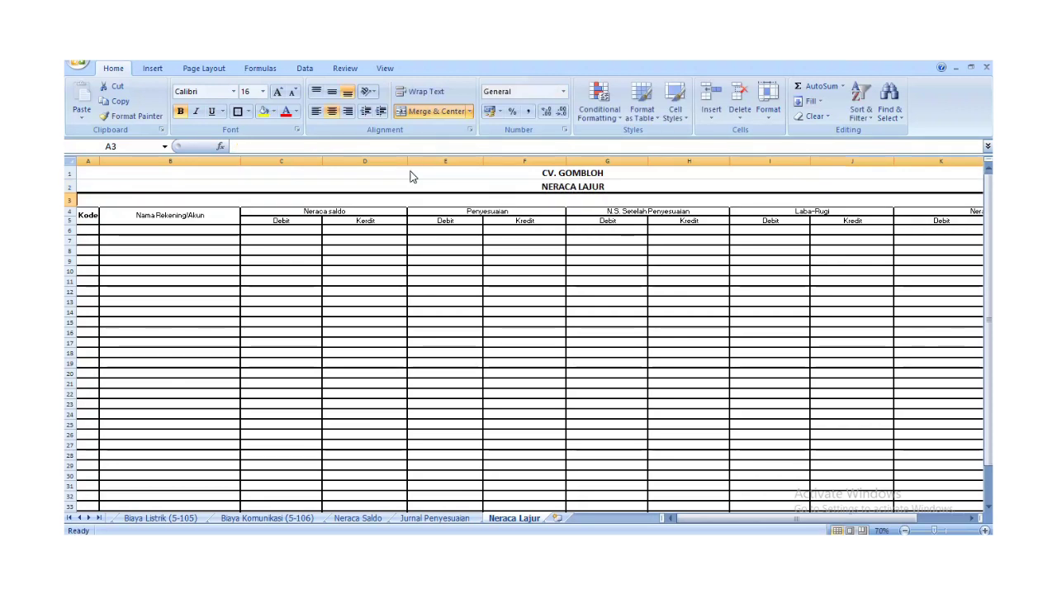
pyautogui.write('PER 31 DESEMBER 2020')
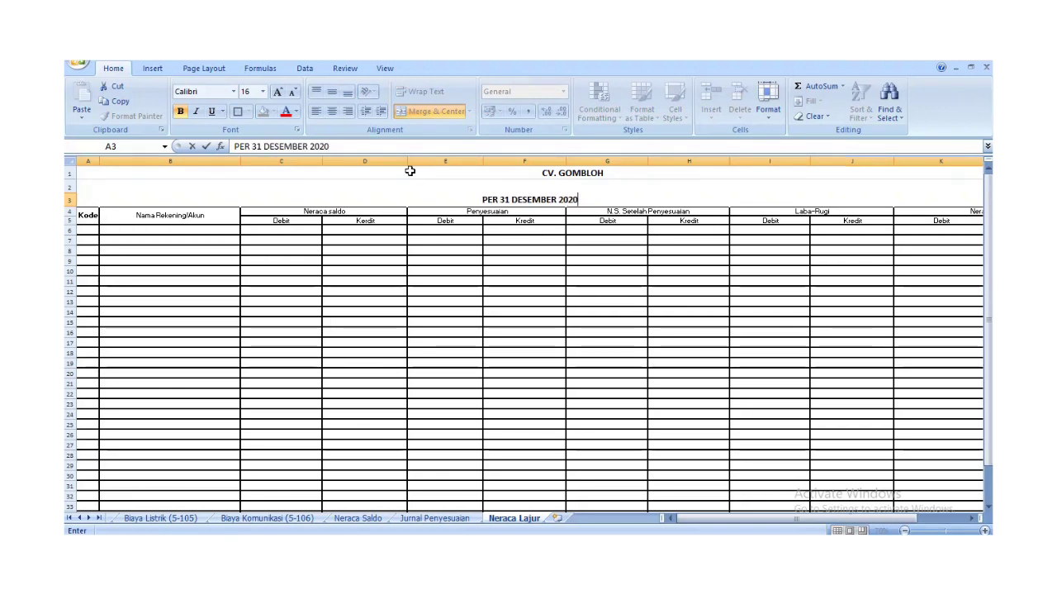
pyautogui.press('Return')
pyautogui.click(304, 259)
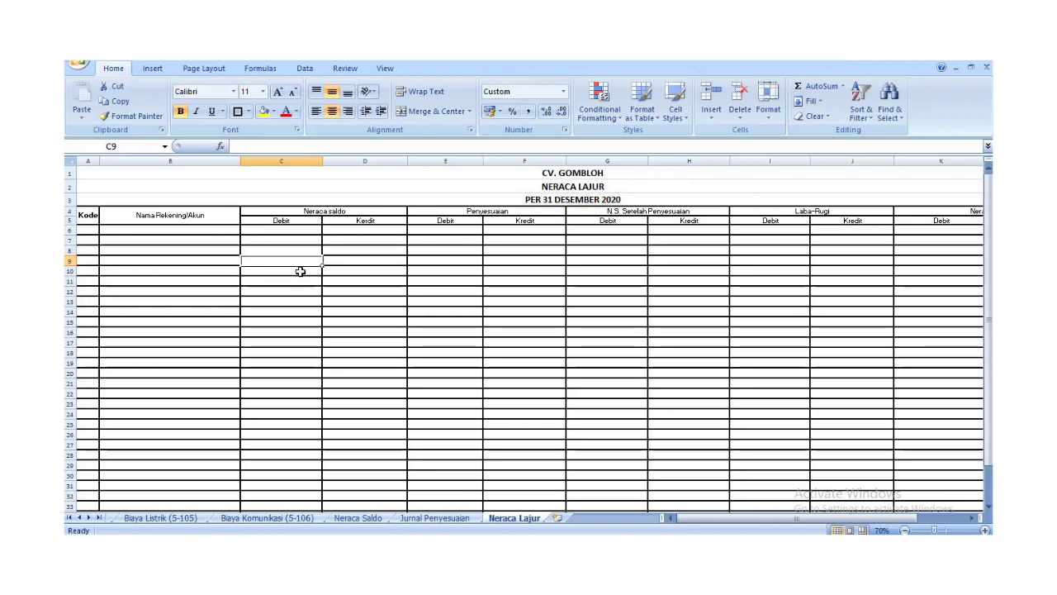
# Copy the account codes, names, debit and credit balances in A6:D33 of the Neraca Saldo sheet
pyautogui.click(374, 517)
pyautogui.scroll(5, 346, 303)
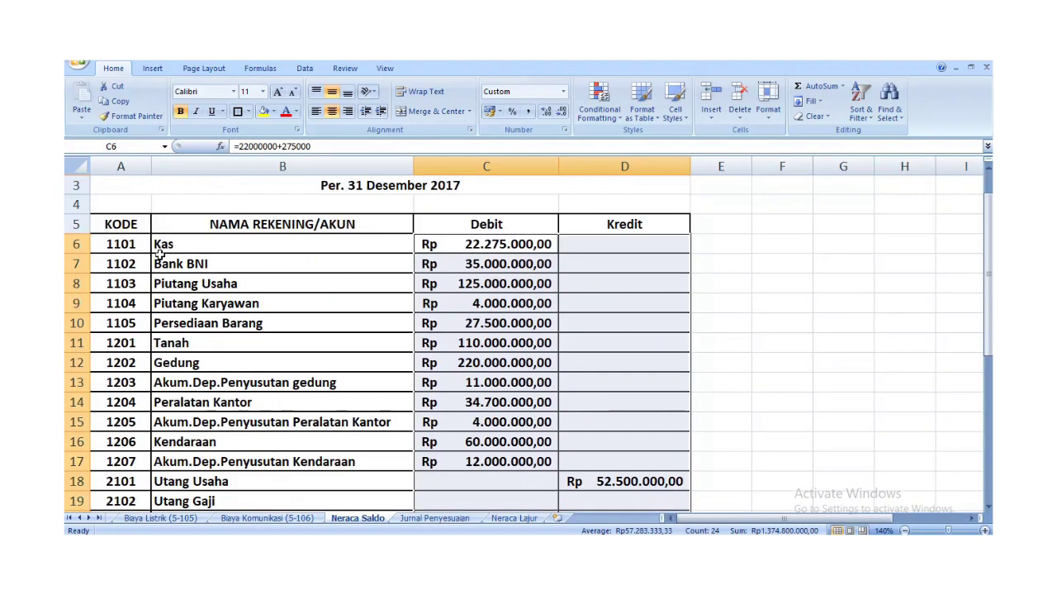
pyautogui.click(124, 243)
pyautogui.hotkey('shift', 'Right')
pyautogui.hotkey('shift', 'Right')
pyautogui.hotkey('shift', 'Right')
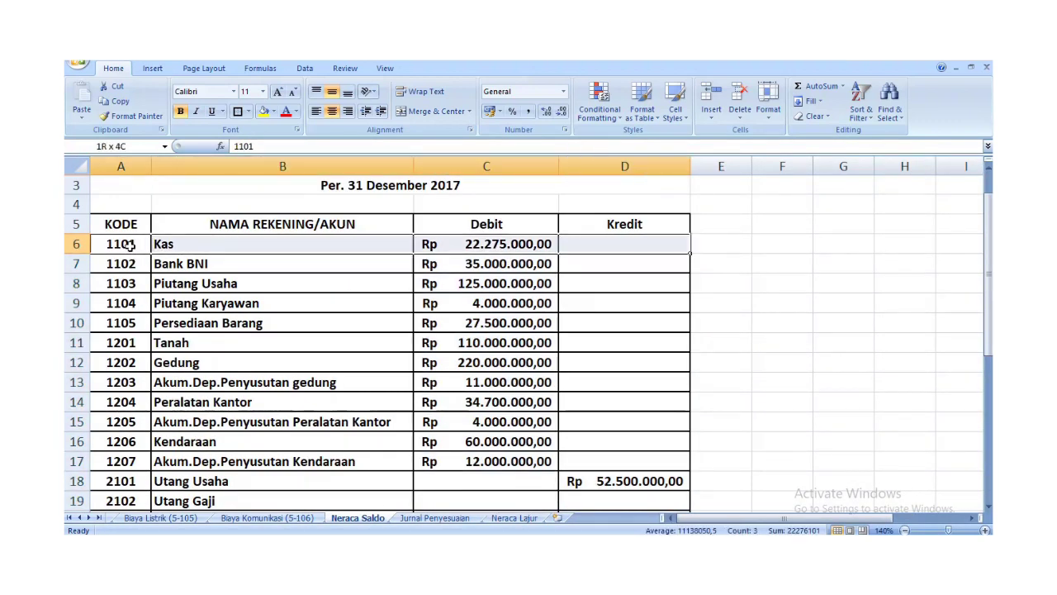
pyautogui.hotkey('shift', 'Down')
pyautogui.hotkey('shift', 'Down')
pyautogui.hotkey('shift', 'Down')
pyautogui.hotkey('shift', 'Down')
pyautogui.hotkey('shift', 'Down')
pyautogui.hotkey('shift', 'Down')
pyautogui.hotkey('shift', 'Down')
pyautogui.hotkey('shift', 'Down')
pyautogui.hotkey('shift', 'Down')
pyautogui.hotkey('shift', 'Down')
pyautogui.hotkey('shift', 'Down')
pyautogui.hotkey('shift', 'Down')
pyautogui.hotkey('shift', 'Down')
pyautogui.hotkey('shift', 'Down')
pyautogui.hotkey('shift', 'Down')
pyautogui.hotkey('shift', 'Down')
pyautogui.hotkey('shift', 'Down')
pyautogui.hotkey('shift', 'Down')
pyautogui.hotkey('shift', 'Down')
pyautogui.hotkey('shift', 'Down')
pyautogui.hotkey('shift', 'Down')
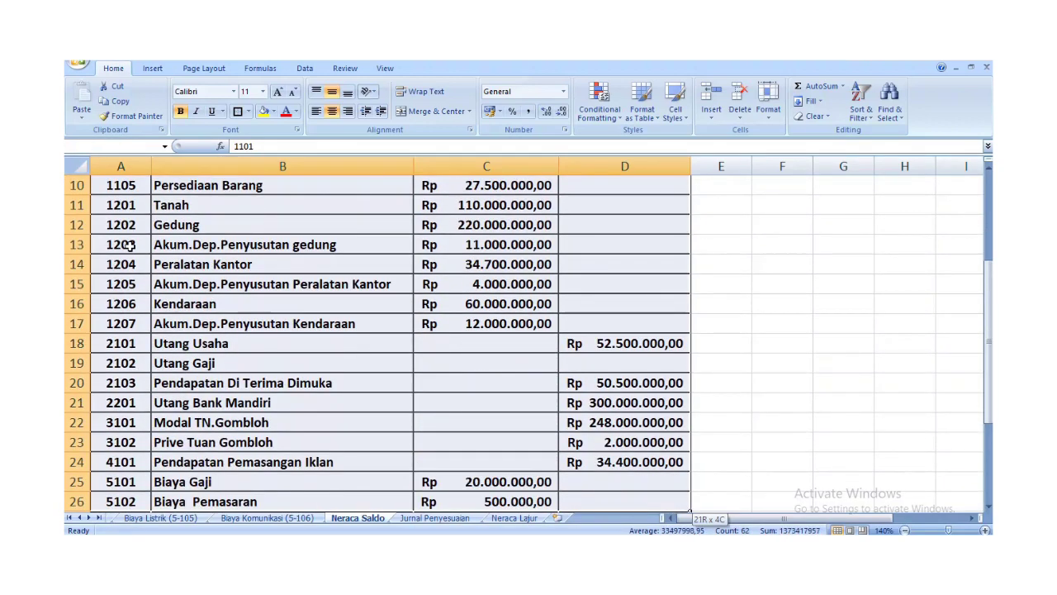
pyautogui.hotkey('shift', 'Down')
pyautogui.hotkey('shift', 'Down')
pyautogui.hotkey('shift', 'Down')
pyautogui.hotkey('shift', 'Down')
pyautogui.hotkey('shift', 'Down')
pyautogui.hotkey('shift', 'Down')
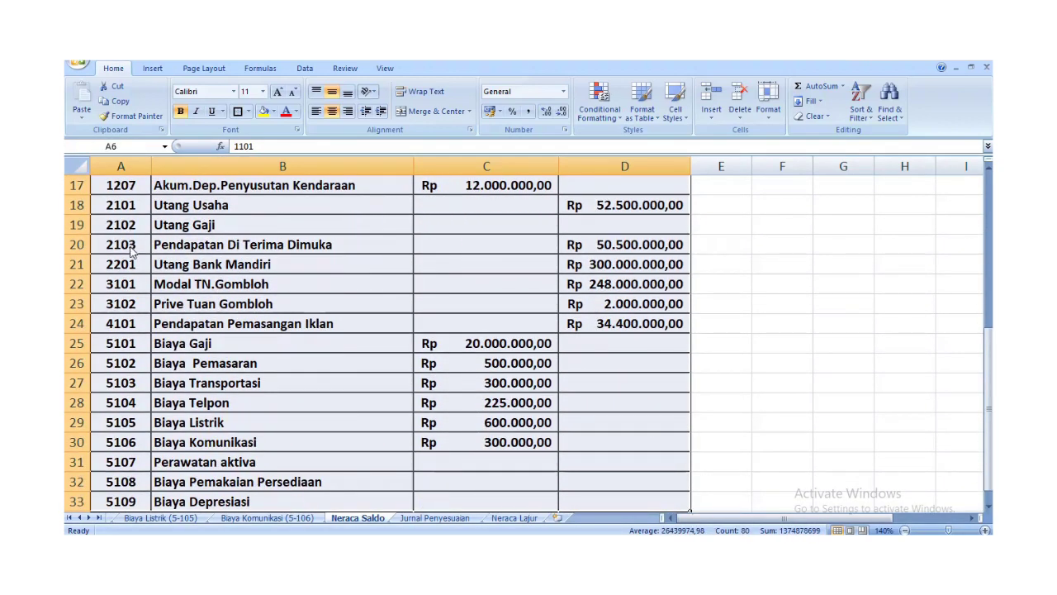
pyautogui.hotkey('ctrl', 'c')
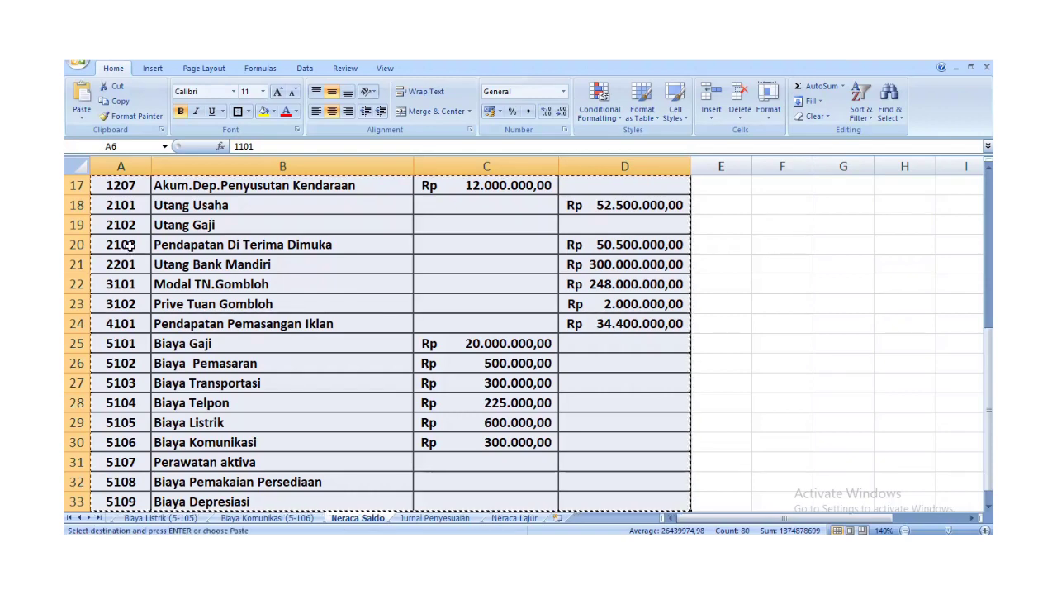
# Paste the copied trial balance data into the Neraca Lajur sheet starting at cell A6
pyautogui.click(510, 518)
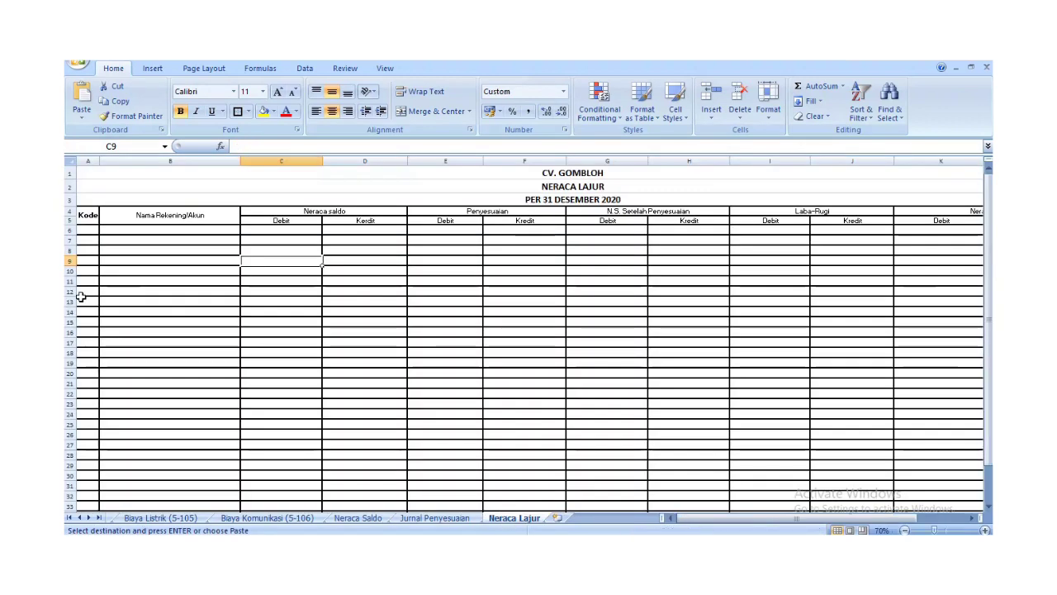
pyautogui.click(94, 232)
pyautogui.hotkey('ctrl', 'v')
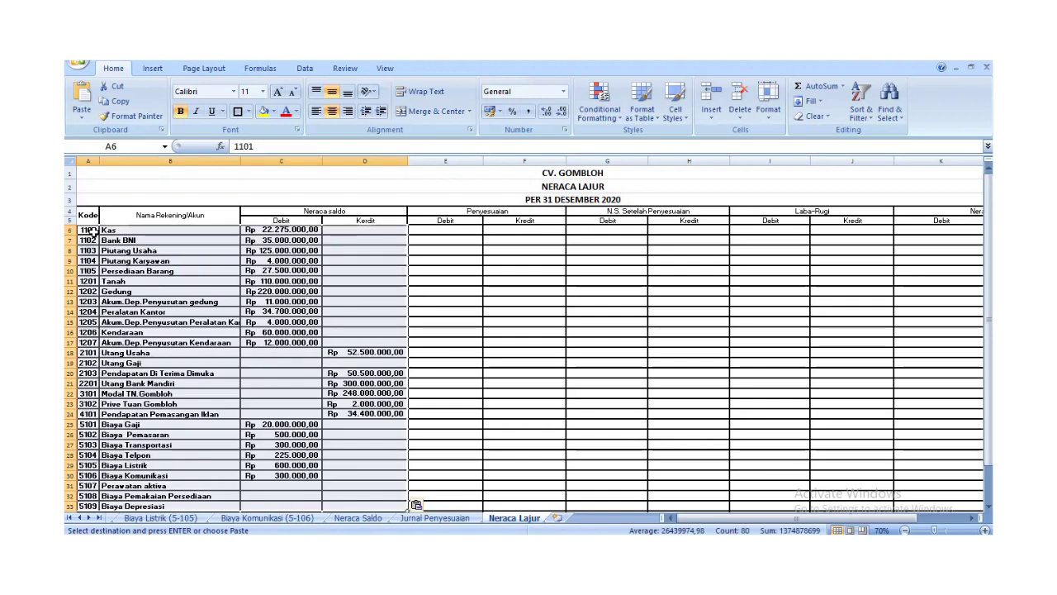
pyautogui.scroll(-1, 413, 330)
pyautogui.scroll(1, 413, 330)
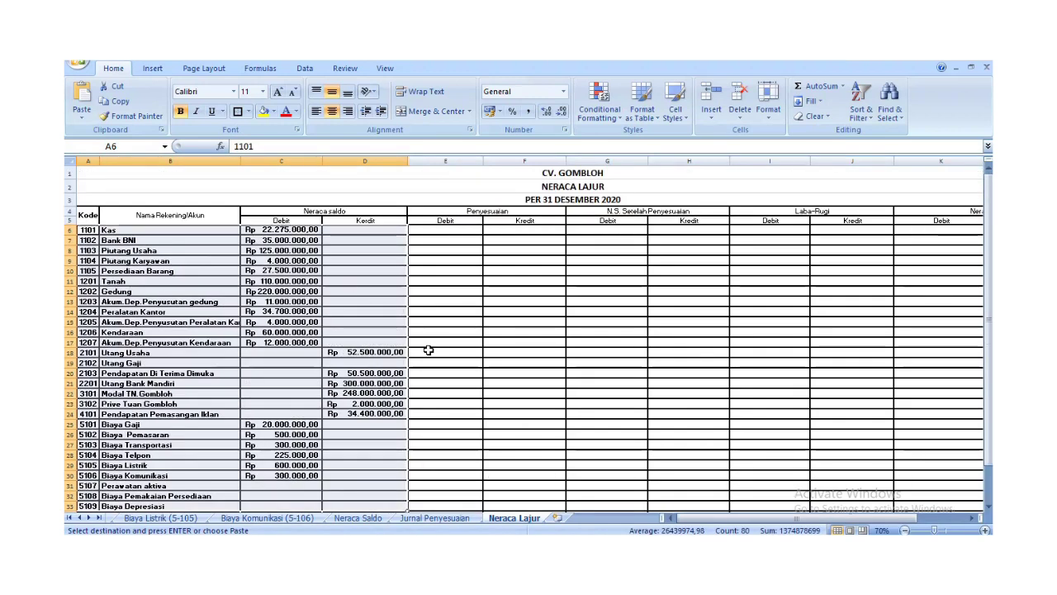
# Clear the existing total formulas from E34:L36, below the Penyesuaian through Neraca columns
pyautogui.scroll(-2, 437, 342)
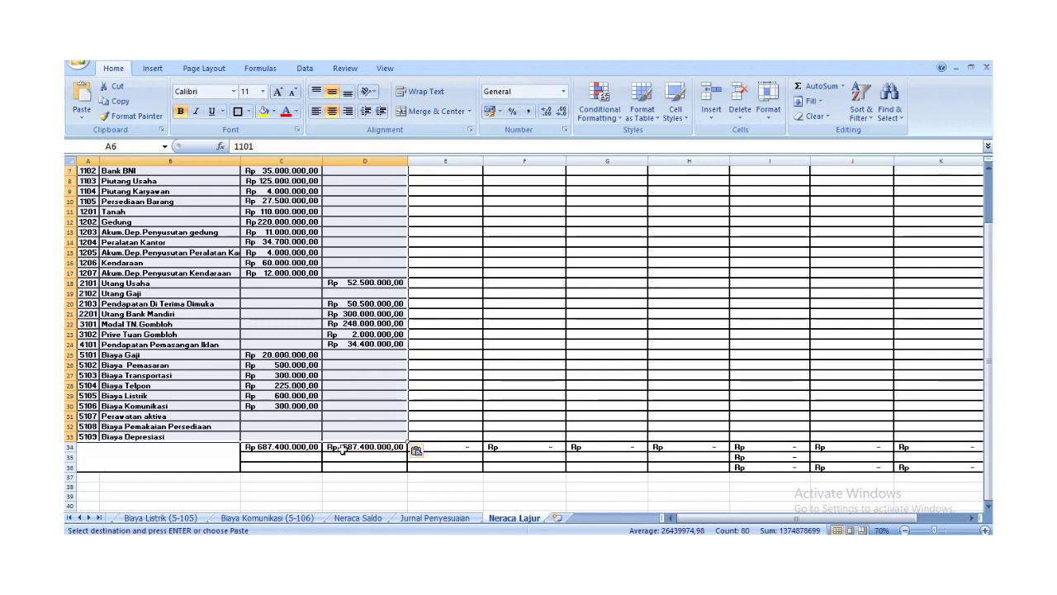
pyautogui.click(275, 446)
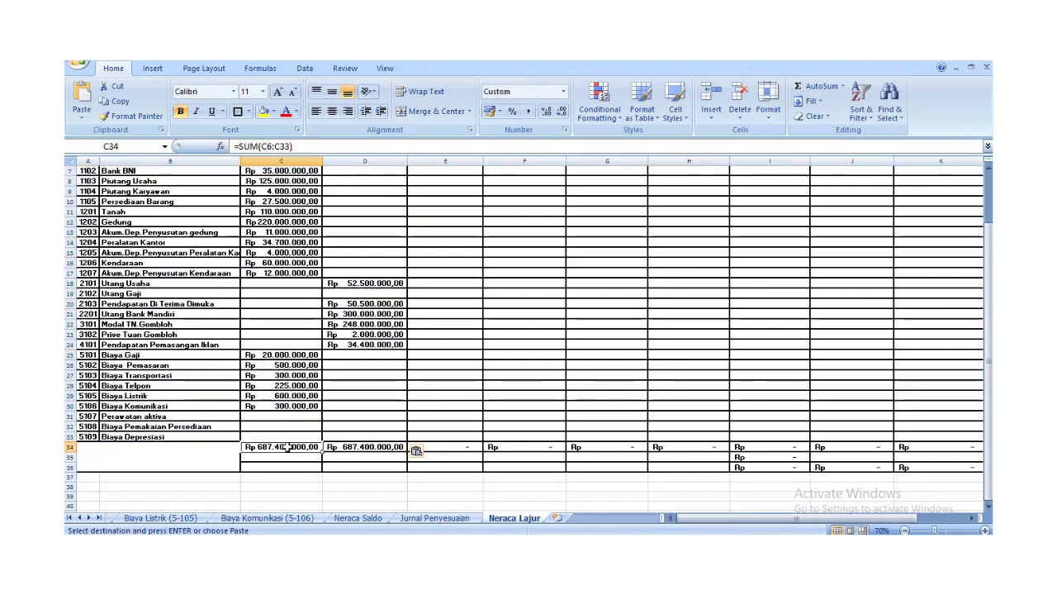
pyautogui.moveTo(475, 454); pyautogui.dragTo(872, 467)
pyautogui.press('Delete')
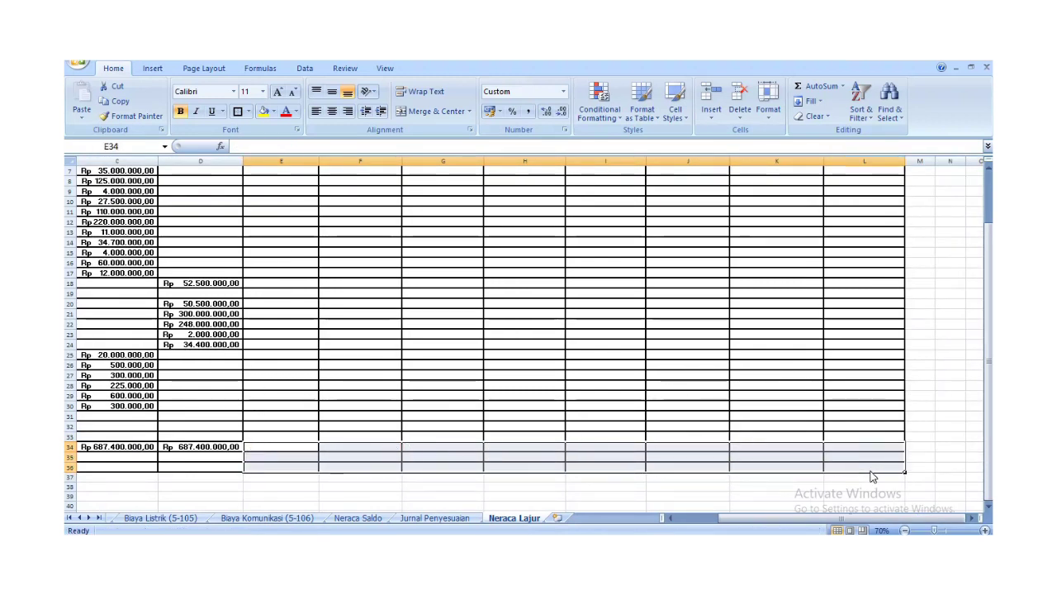
# Check the SUM formula in C34, and clear the Neraca saldo debit and credit totals in C34:D34
pyautogui.click(130, 444)
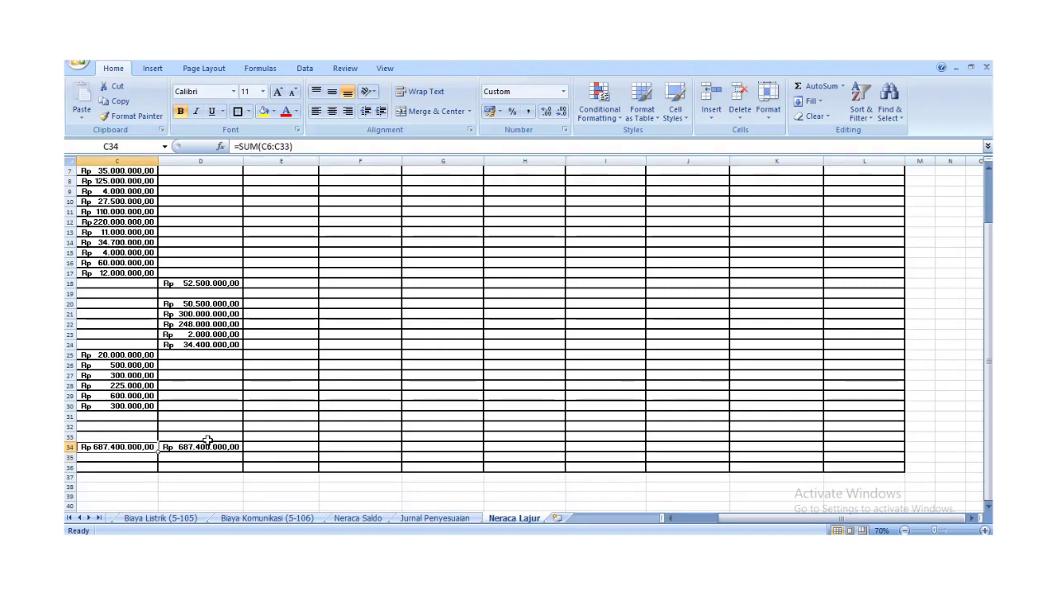
pyautogui.moveTo(743, 518); pyautogui.dragTo(692, 531)
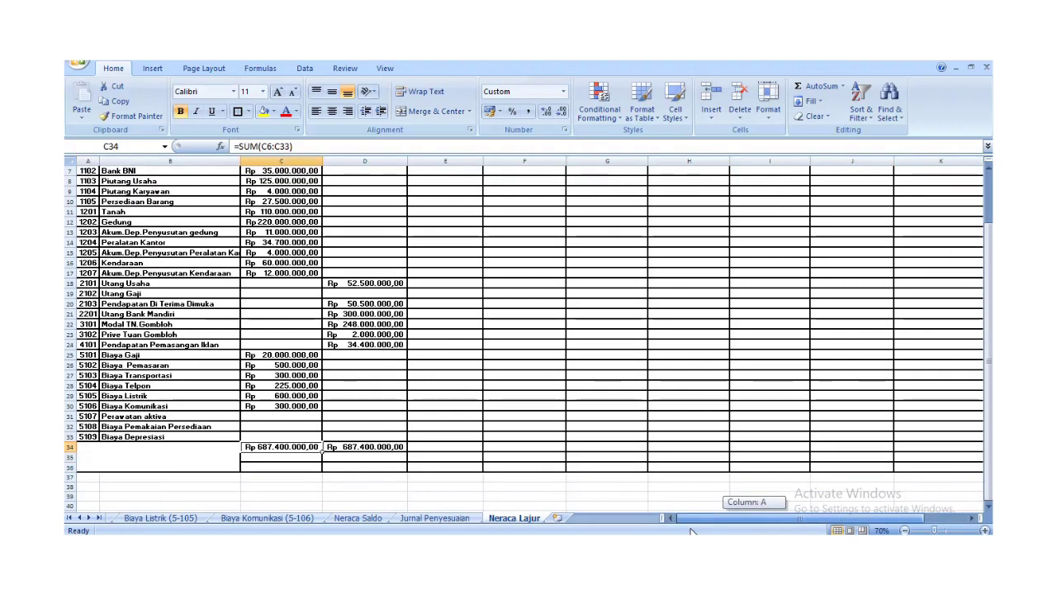
pyautogui.doubleClick(289, 446)
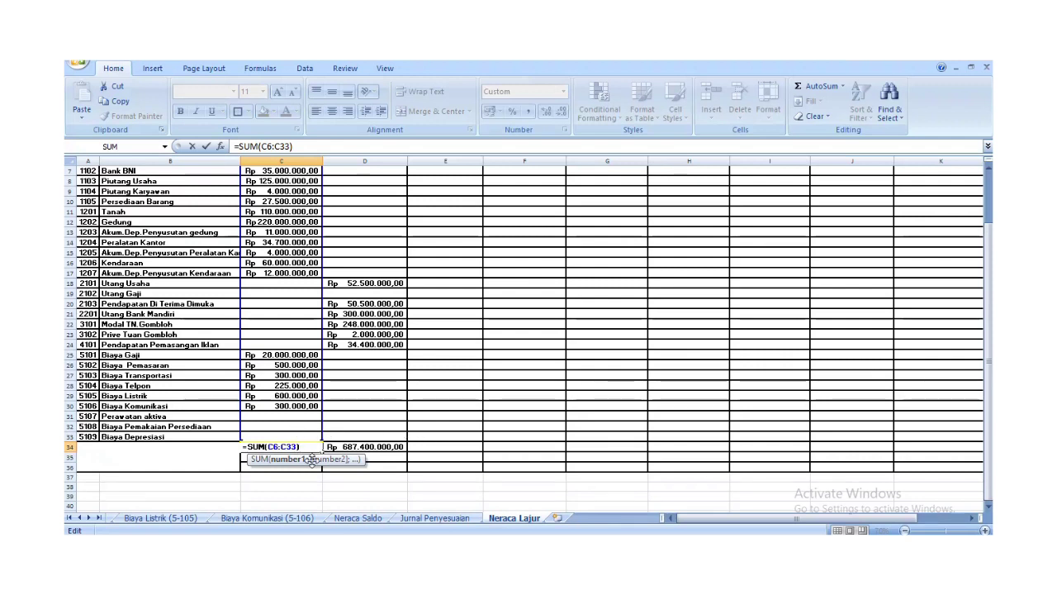
pyautogui.press('Return')
pyautogui.moveTo(306, 447); pyautogui.dragTo(327, 446)
pyautogui.press('Delete')
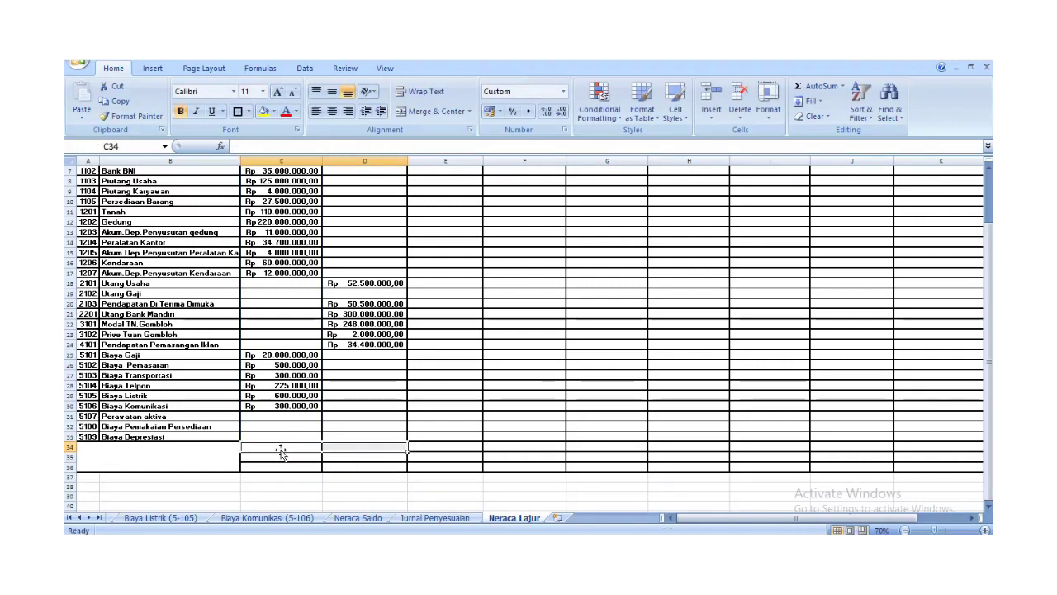
# Enter the label TOTAL in the merged cell A34 below the account list
pyautogui.click(182, 462)
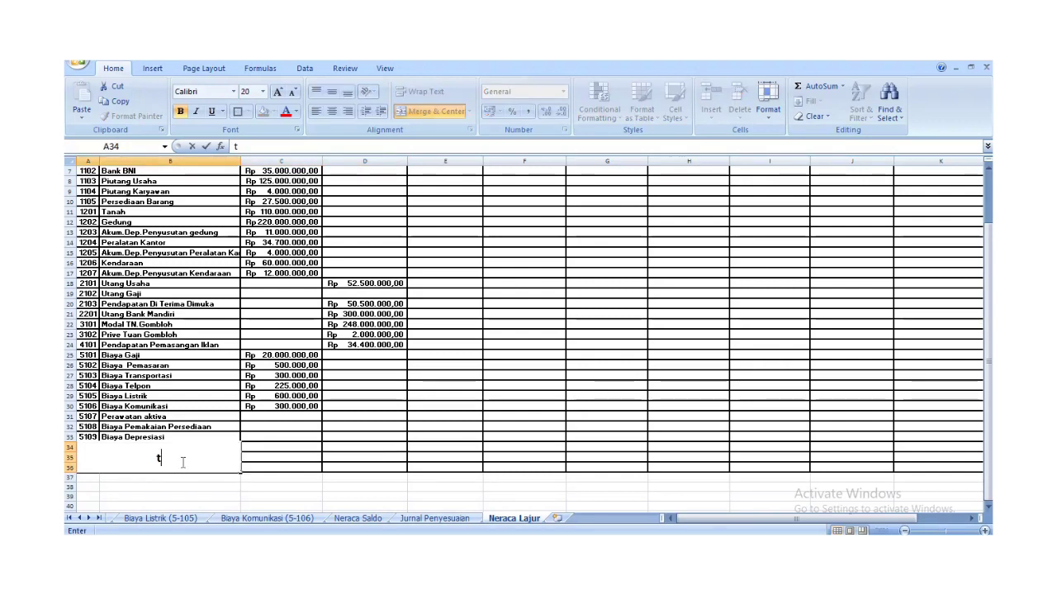
pyautogui.write('TOTAL')
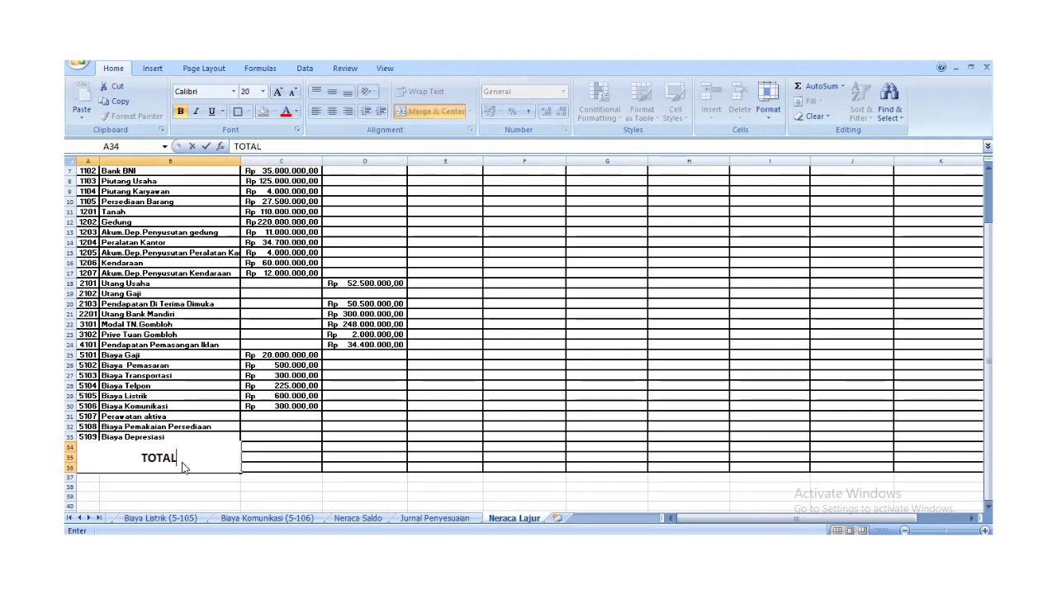
pyautogui.press('Tab')
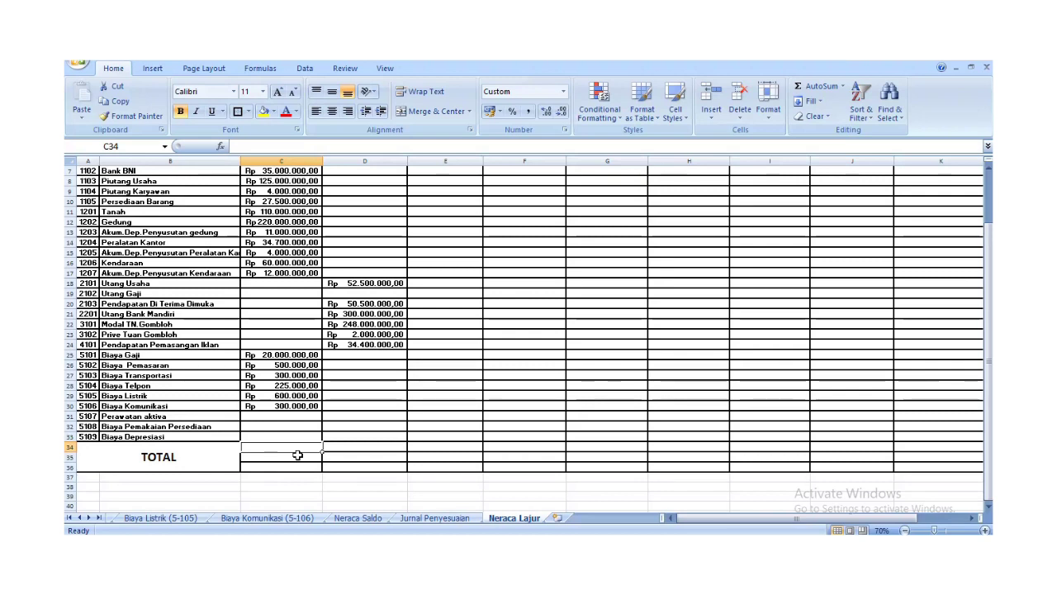
# Total the Neraca saldo debit column in C34 with the formula =SUM(C6:C33)
pyautogui.write('=SUM')
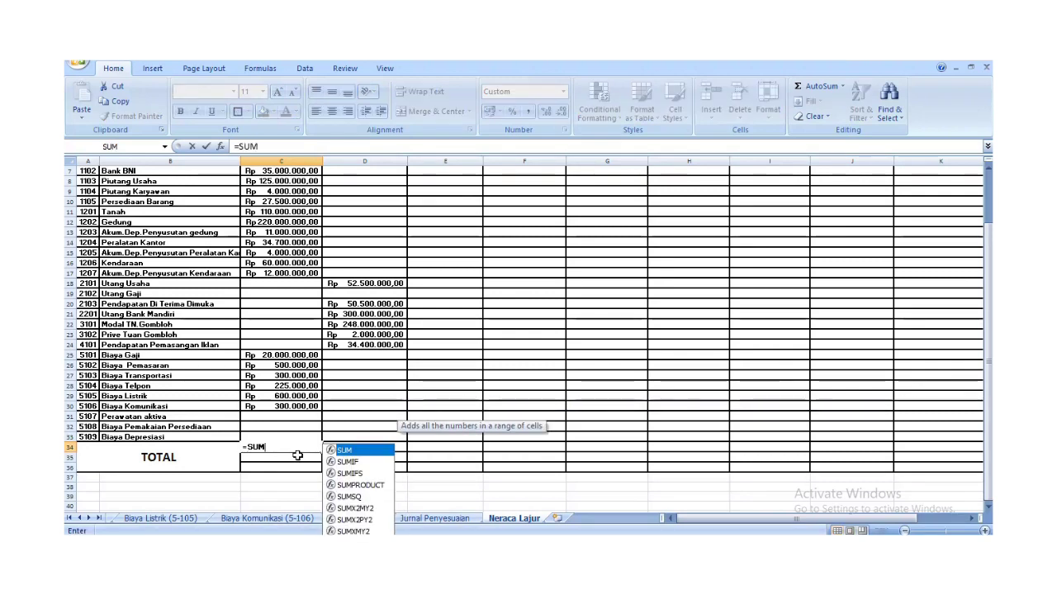
pyautogui.doubleClick(340, 449)
pyautogui.scroll(2, 283, 283)
pyautogui.moveTo(277, 231); pyautogui.dragTo(284, 465)
pyautogui.press('Return')
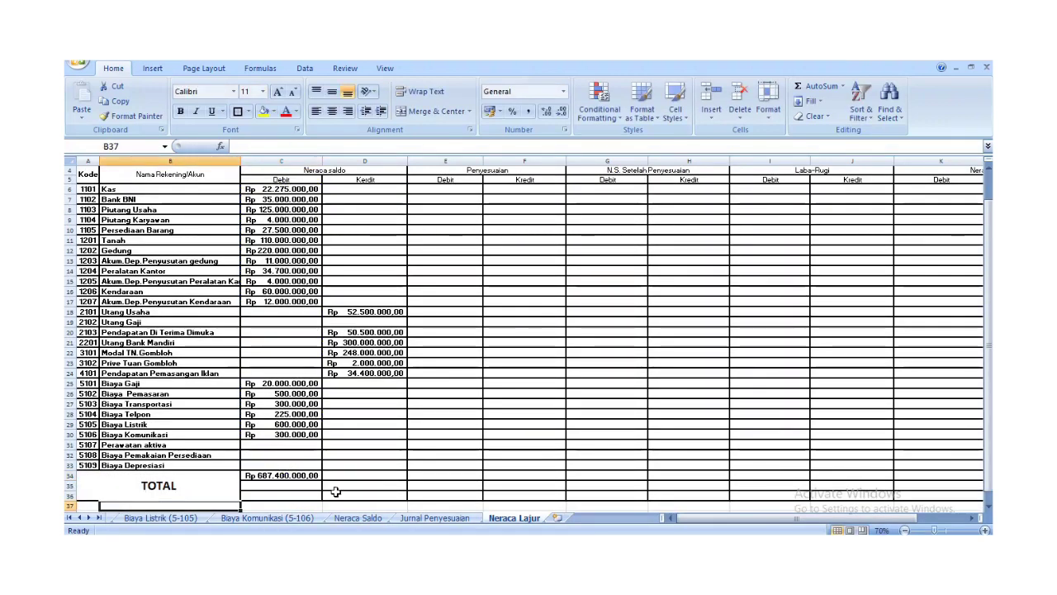
# Copy the Neraca saldo debit total formula from C34 into D34 to total the credit column
pyautogui.doubleClick(320, 477)
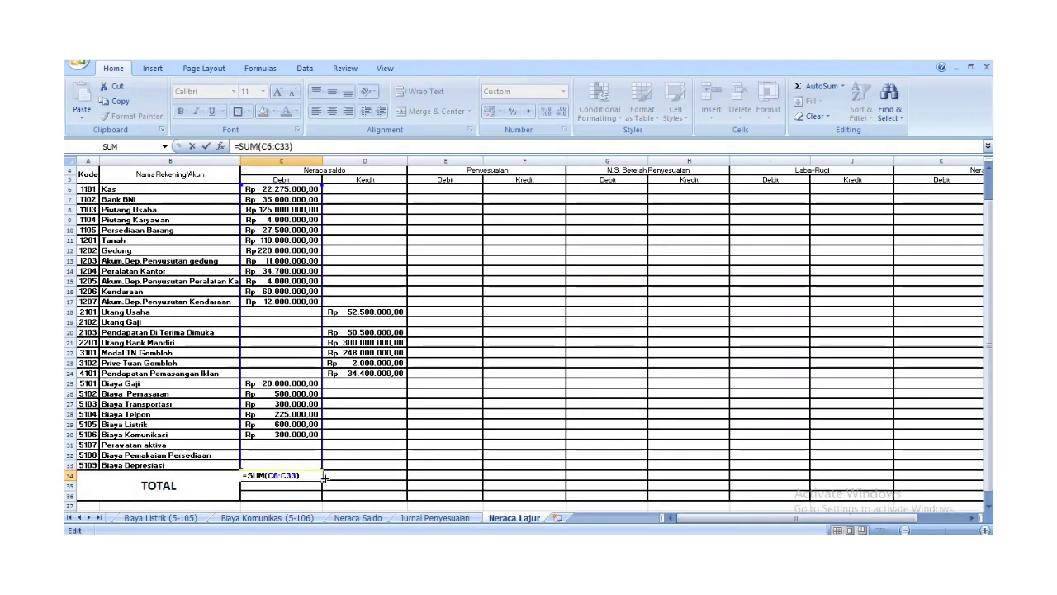
pyautogui.press('Return')
pyautogui.click(316, 478)
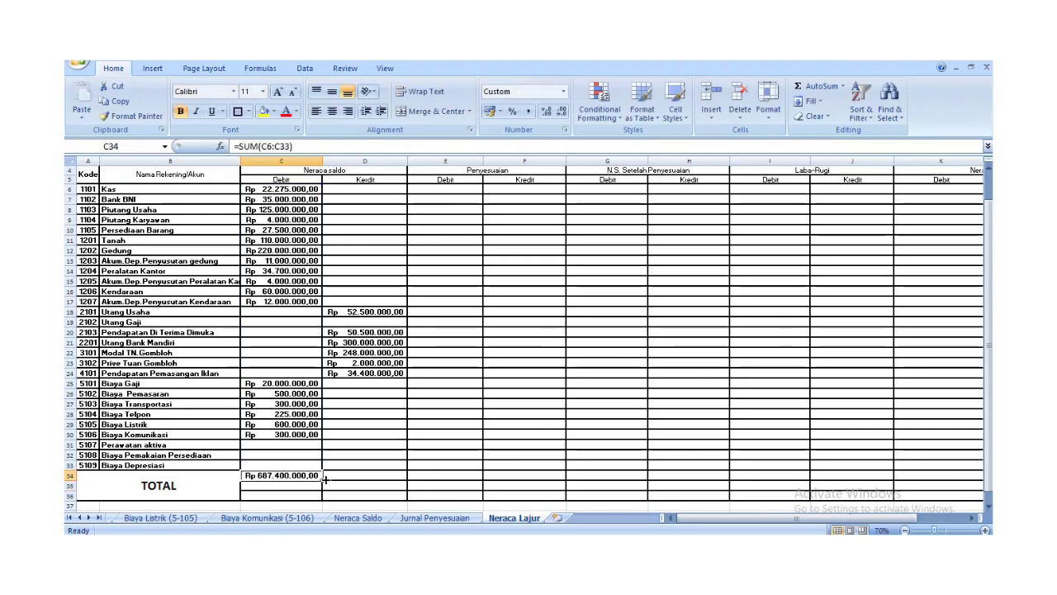
pyautogui.moveTo(325, 481); pyautogui.dragTo(395, 480)
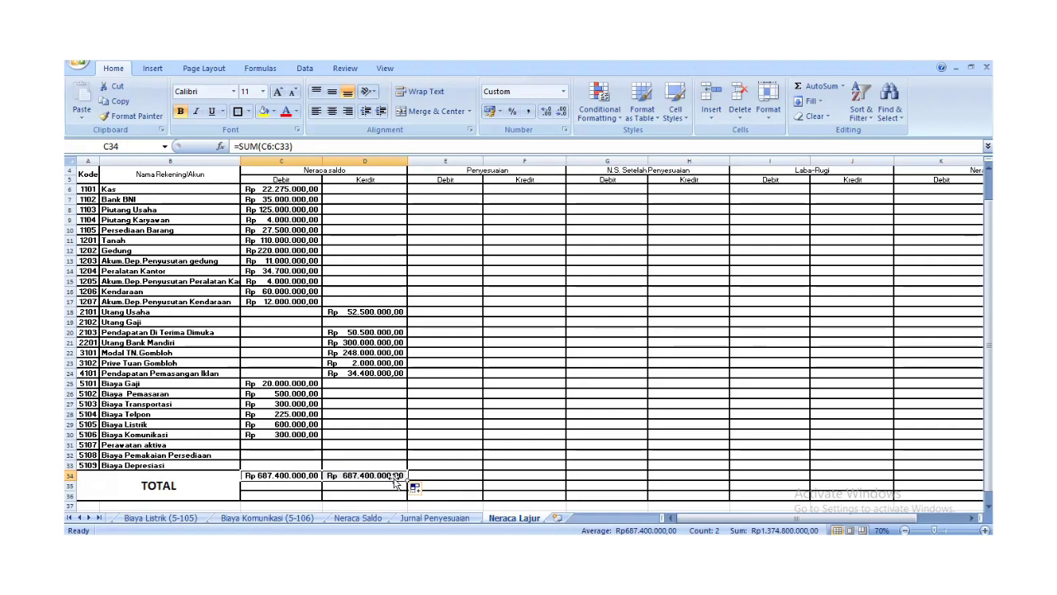
# Consult the Jurnal Penyesuaian sheet and enter 4000000 as the Penyesuaian debit for Biaya Pemakaian Persediaan in E32 of Neraca Lajur
pyautogui.scroll(1, 412, 413)
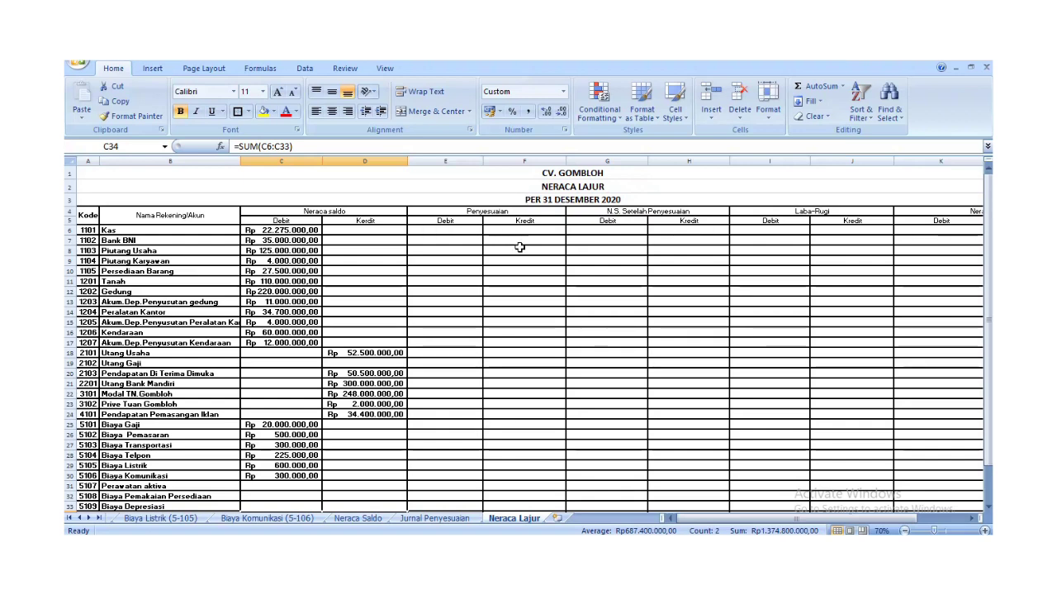
pyautogui.click(459, 517)
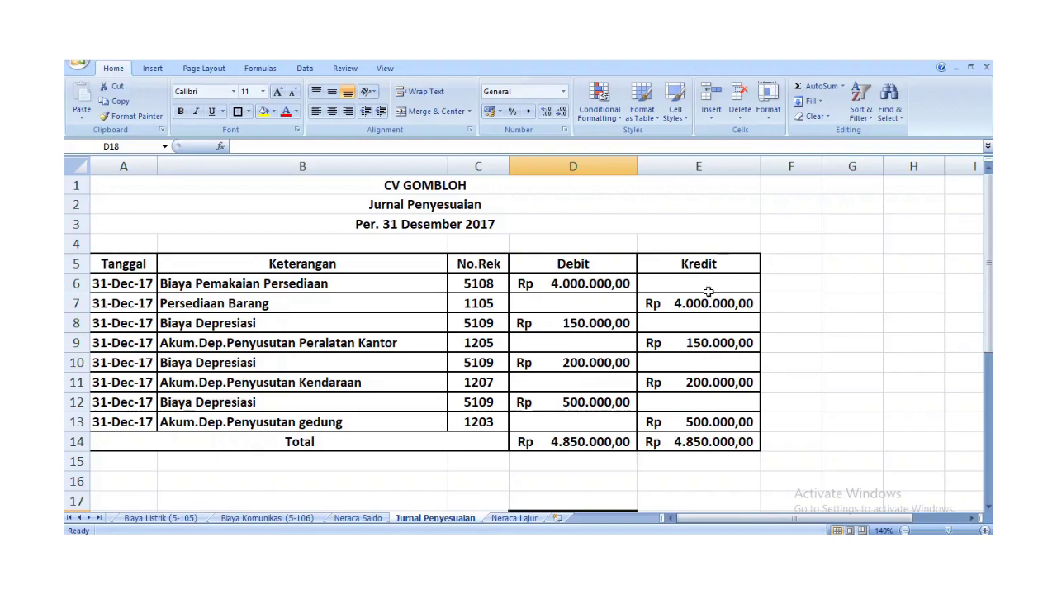
pyautogui.click(537, 517)
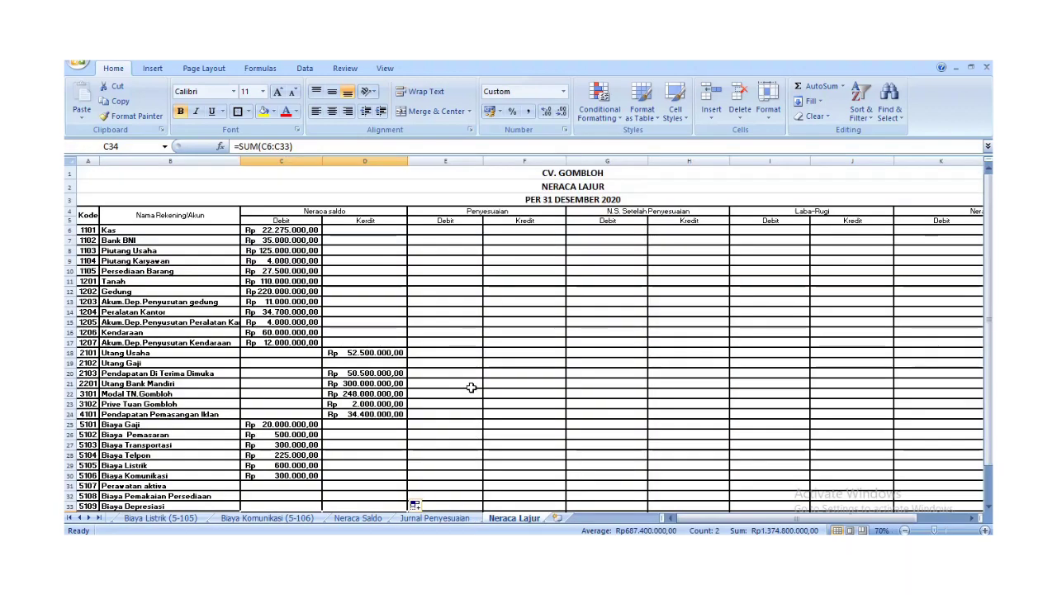
pyautogui.click(435, 517)
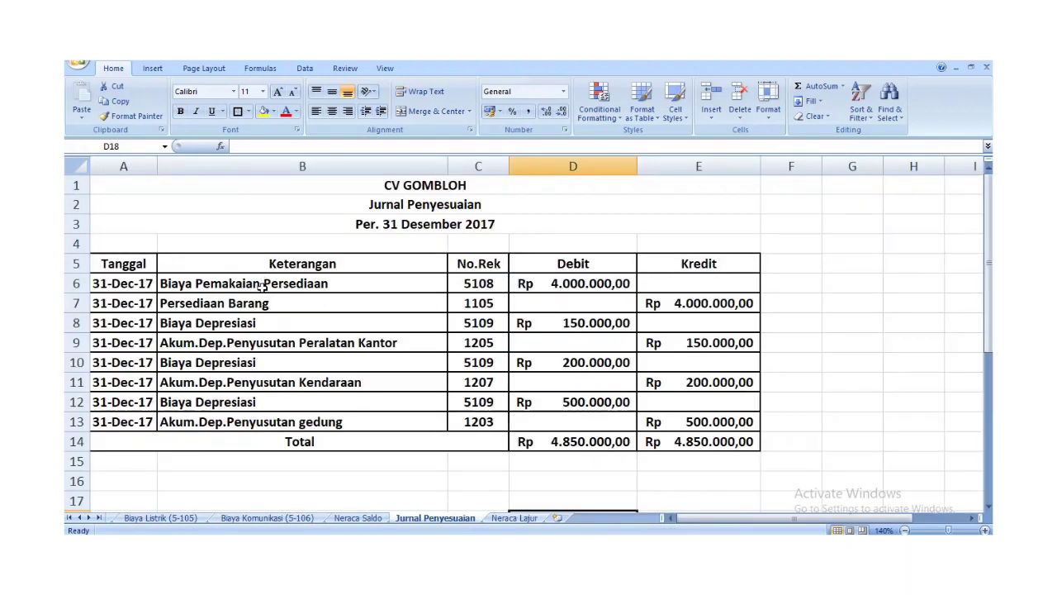
pyautogui.click(508, 518)
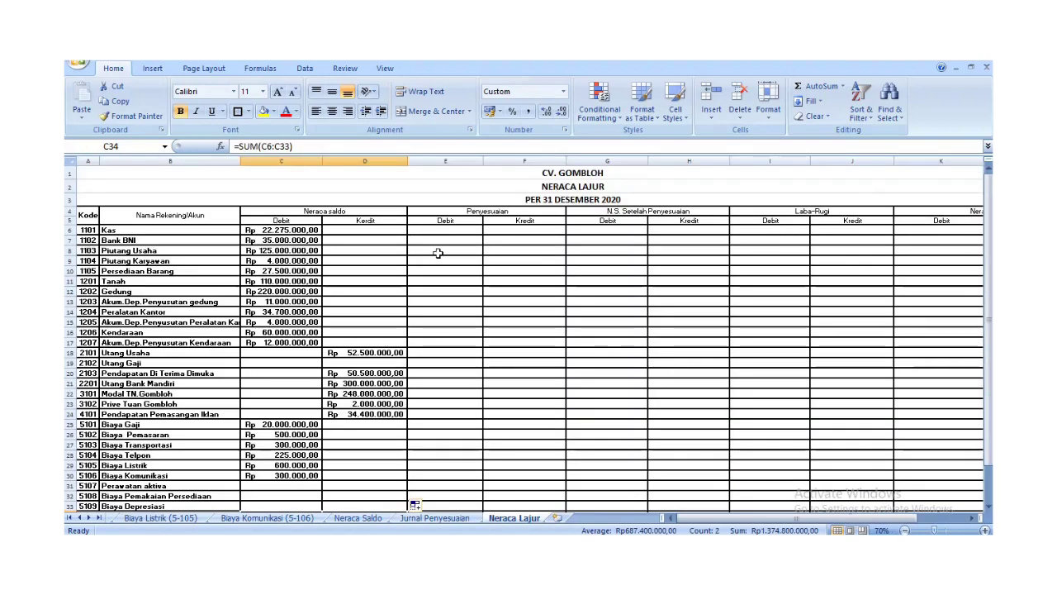
pyautogui.click(417, 515)
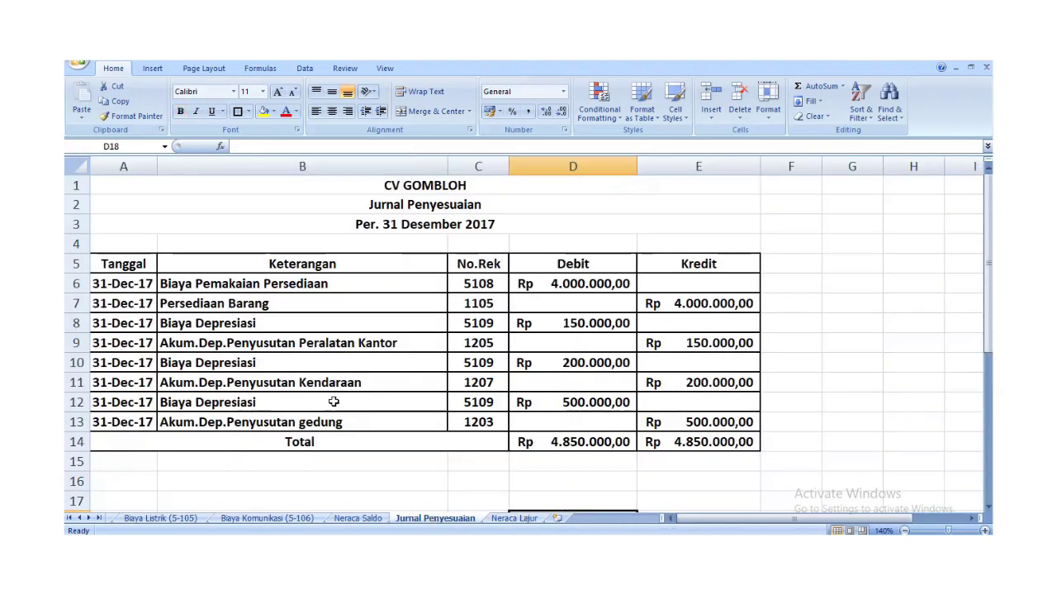
pyautogui.click(519, 517)
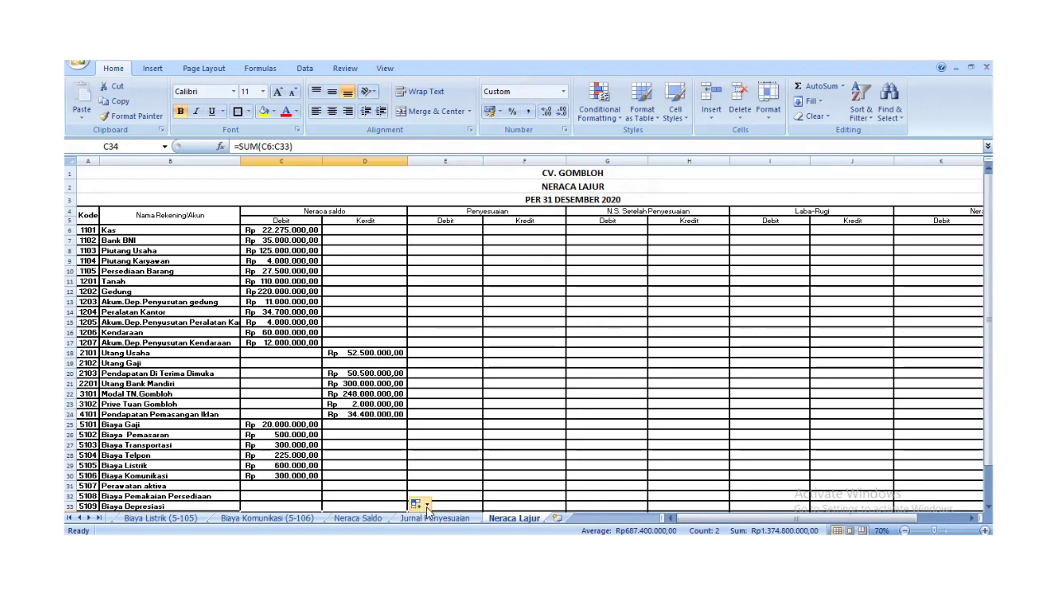
pyautogui.click(440, 496)
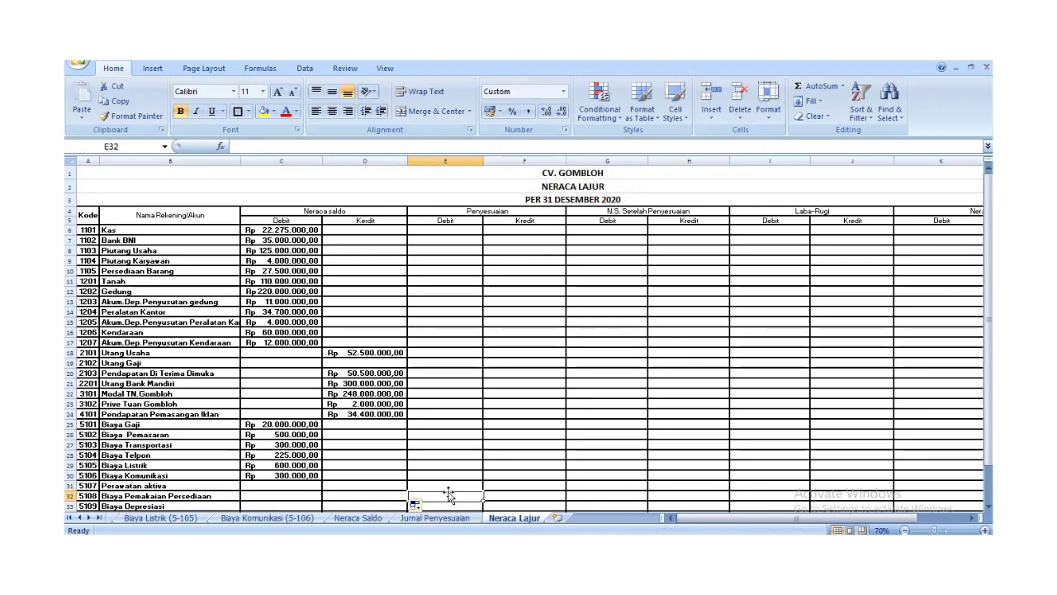
pyautogui.write('4.000.0')
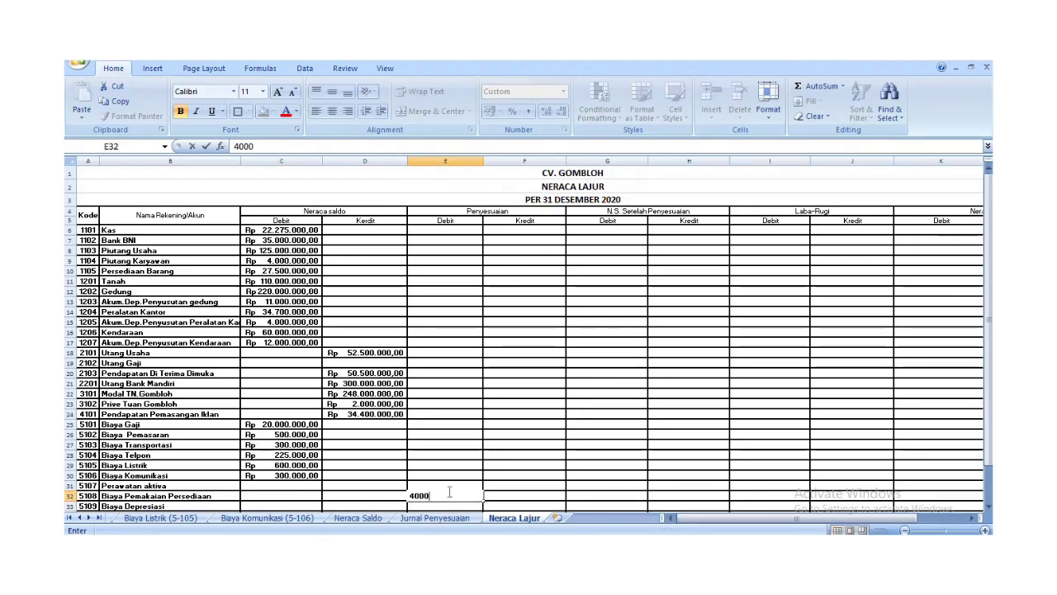
pyautogui.write('000')
pyautogui.press('Return')
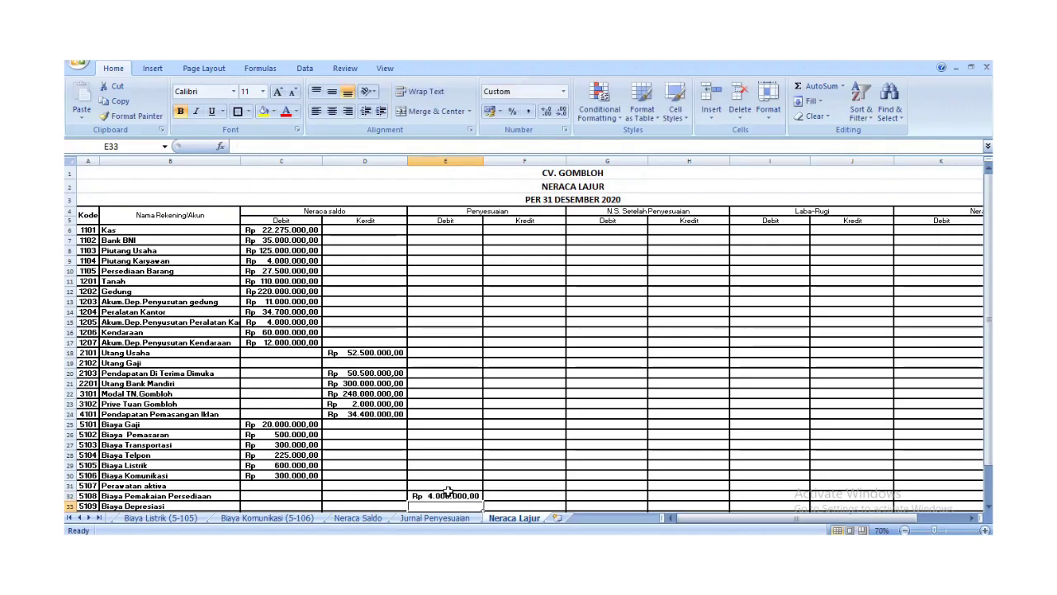
# Check the adjusting journal and enter 4000000 as the Penyesuaian credit for Persediaan Barang in F10 of Neraca Lajur
pyautogui.click(438, 517)
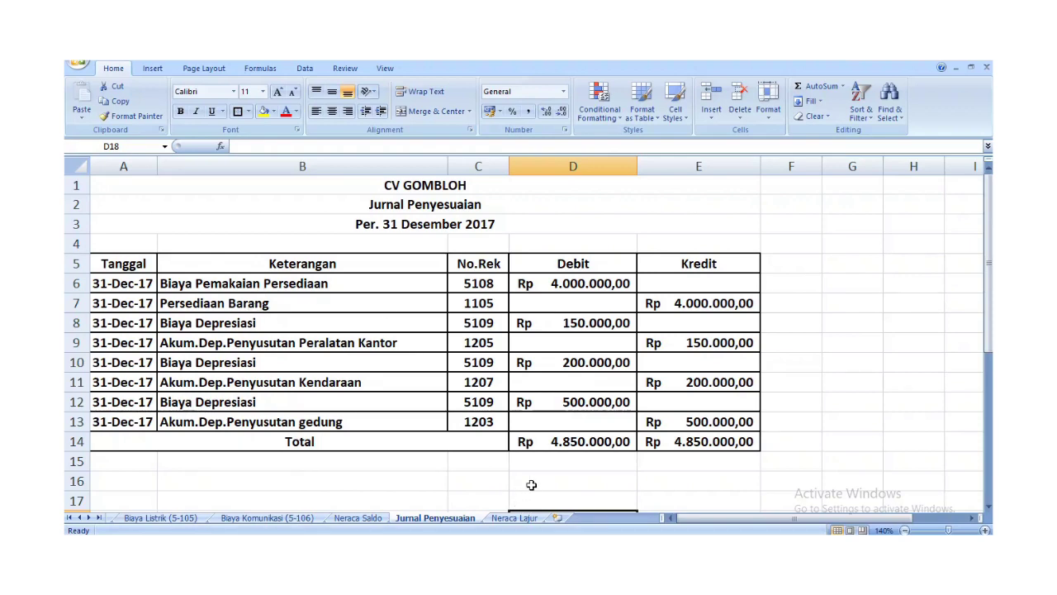
pyautogui.click(512, 518)
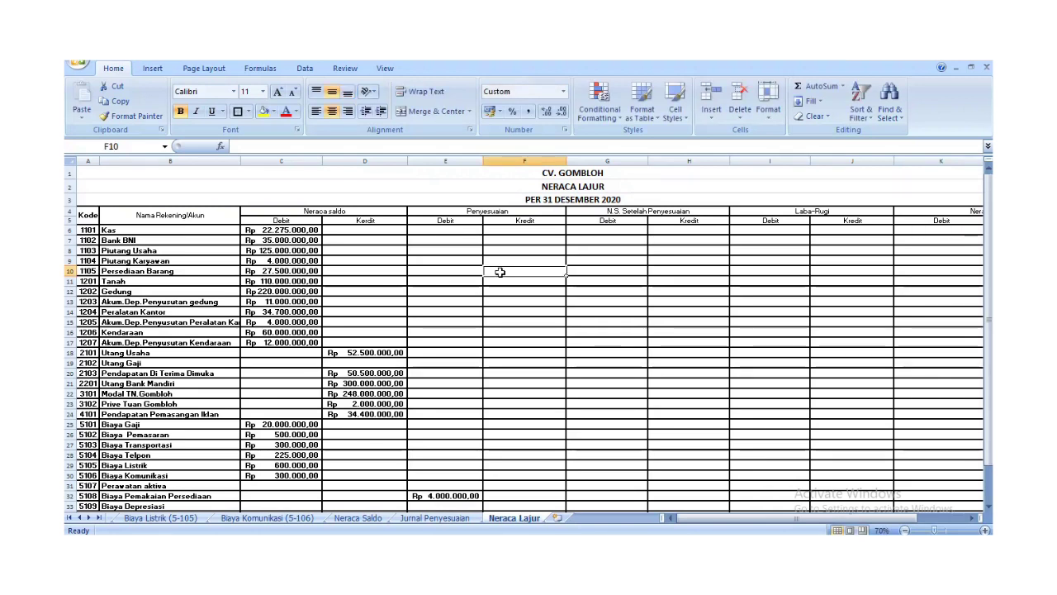
pyautogui.write('4.000.000')
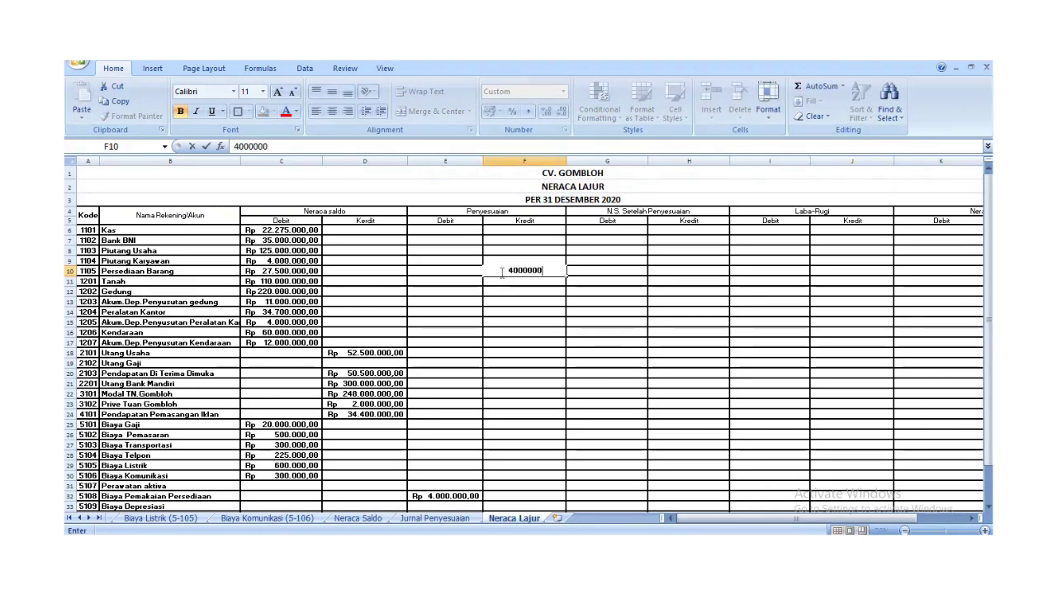
pyautogui.press('Return')
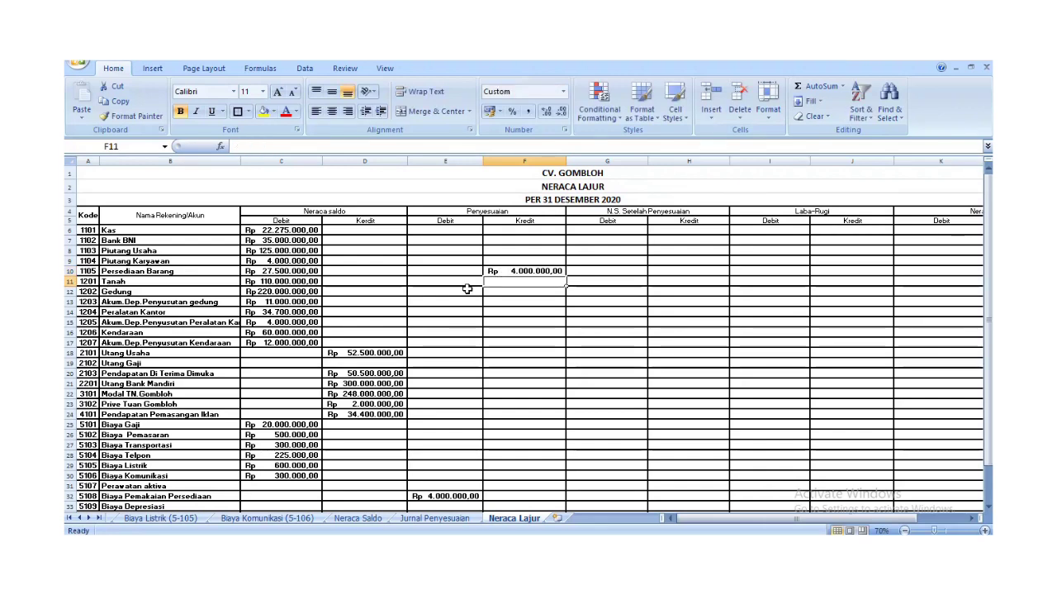
# Add up the Biaya Depresiasi entries in Jurnal Penyesuaian and enter 850000 as its Penyesuaian debit in E33 of Neraca Lajur
pyautogui.click(457, 518)
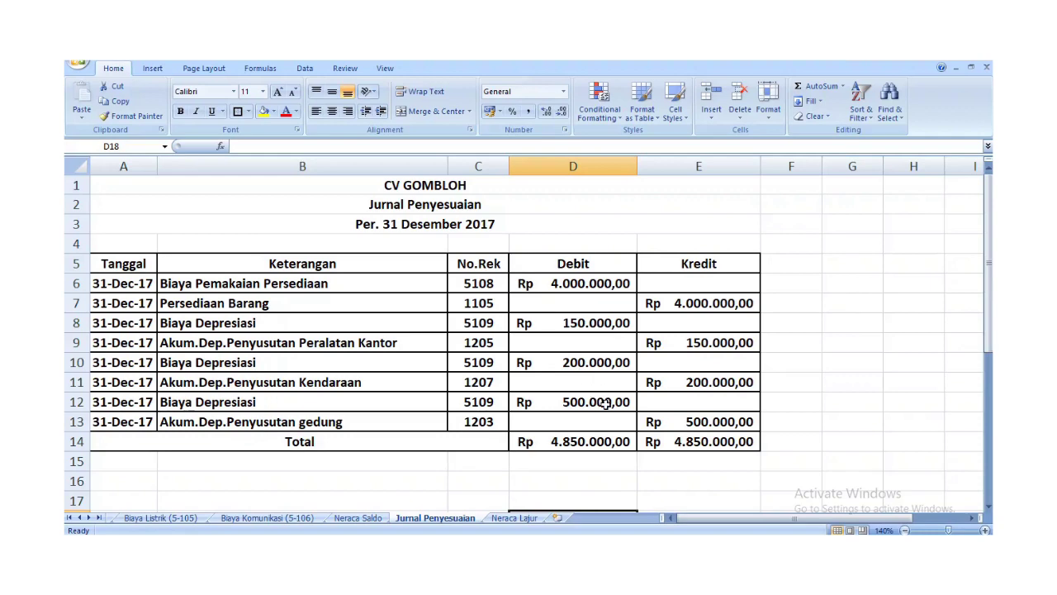
pyautogui.click(530, 519)
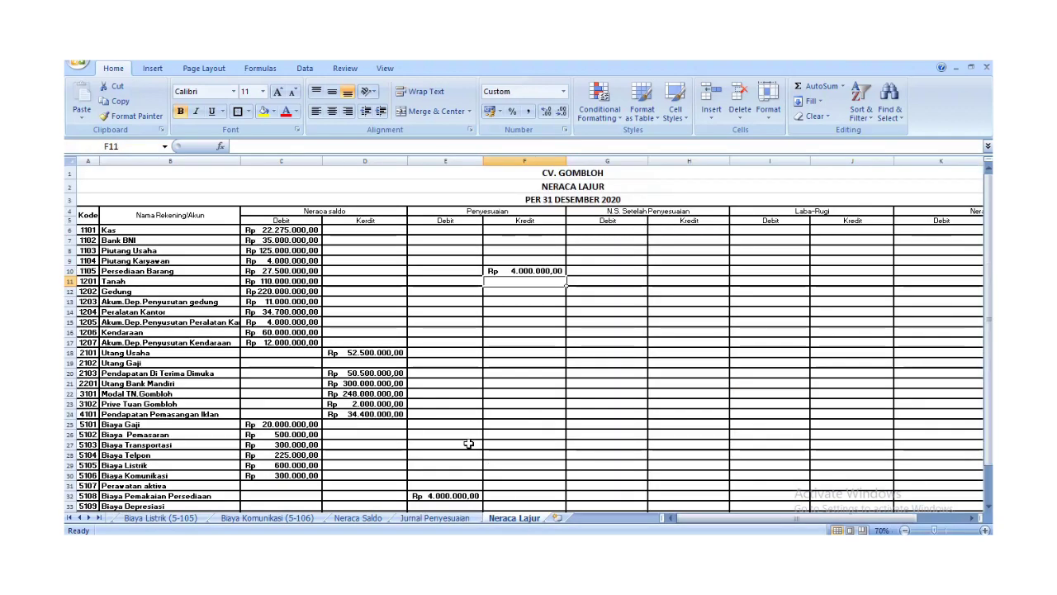
pyautogui.click(473, 508)
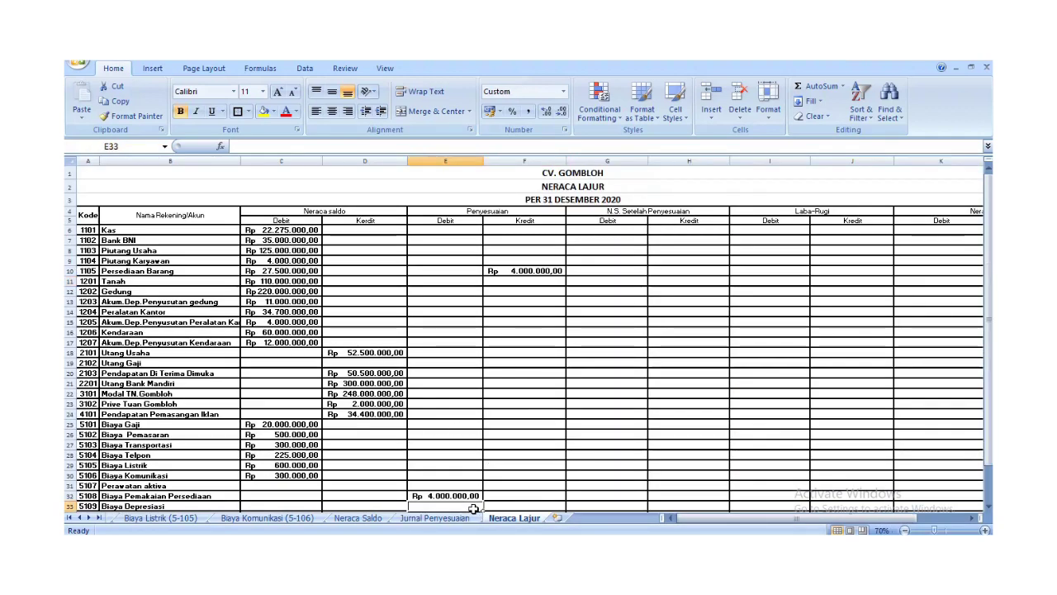
pyautogui.write('850000')
pyautogui.press('Return')
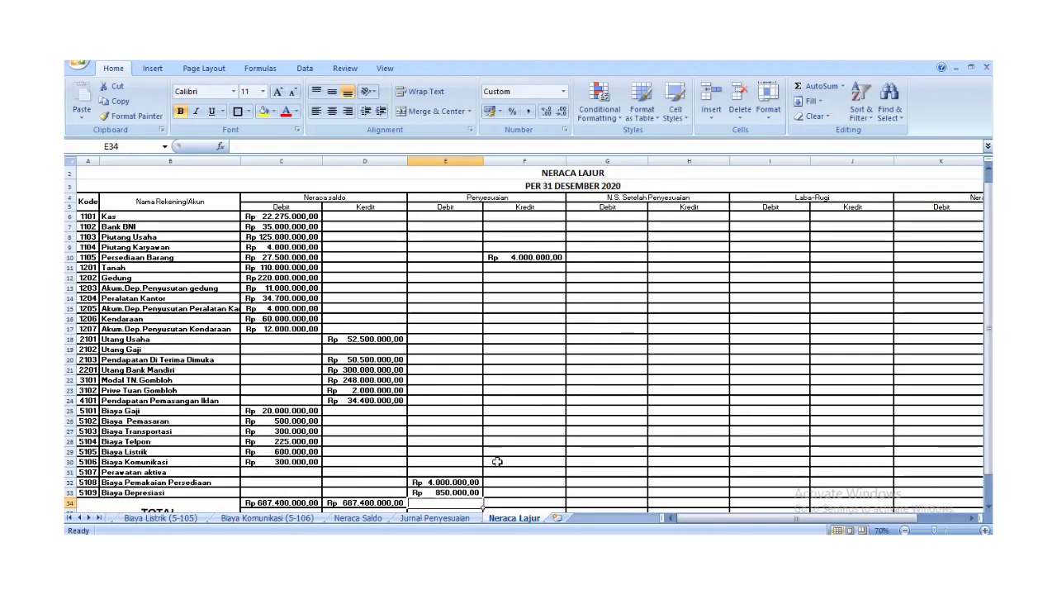
# Check Jurnal Penyesuaian and enter 150000 as the Penyesuaian credit for Akum.Dep.Penyusutan Peralatan Kantor in F15 of Neraca Lajur
pyautogui.scroll(-1, 494, 463)
pyautogui.click(453, 519)
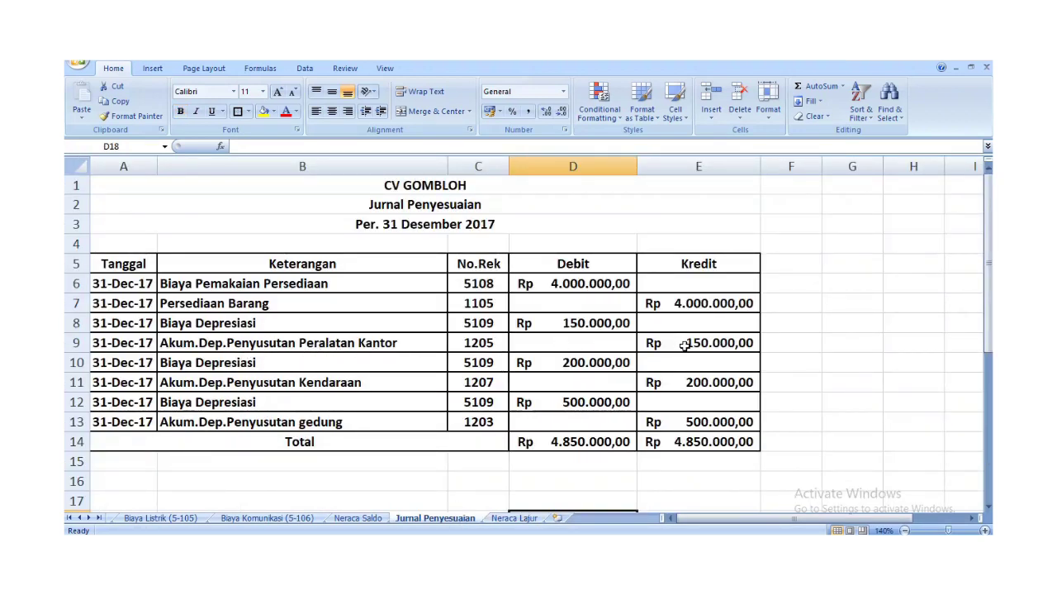
pyautogui.click(514, 518)
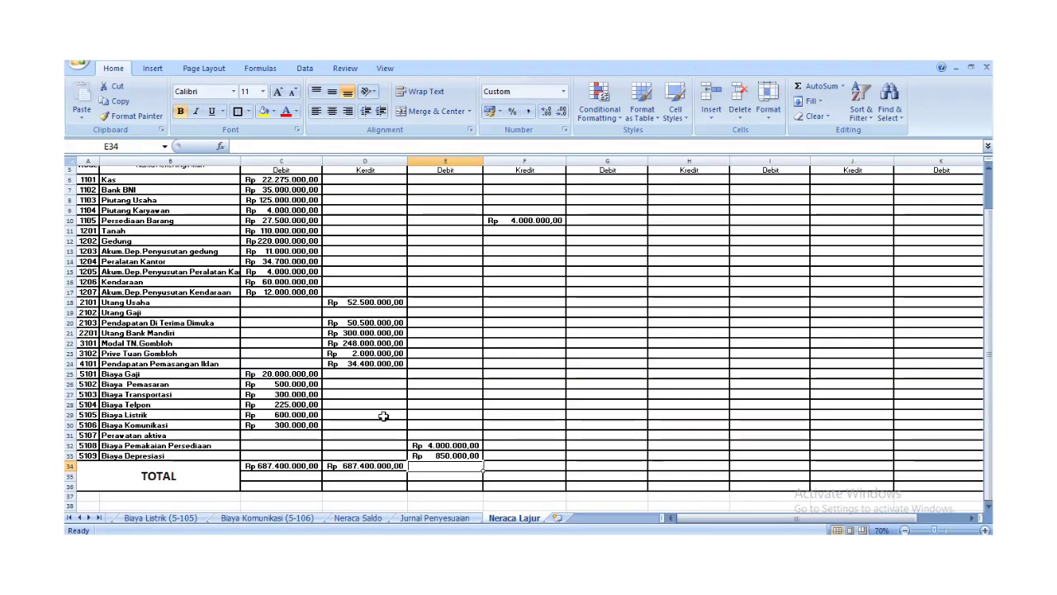
pyautogui.scroll(1, 299, 381)
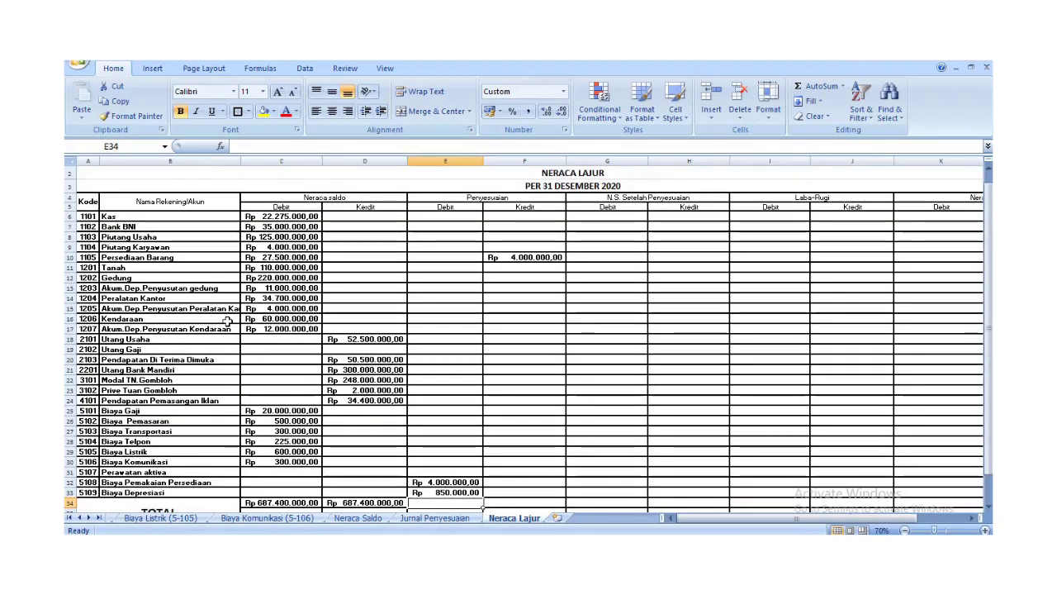
pyautogui.click(493, 307)
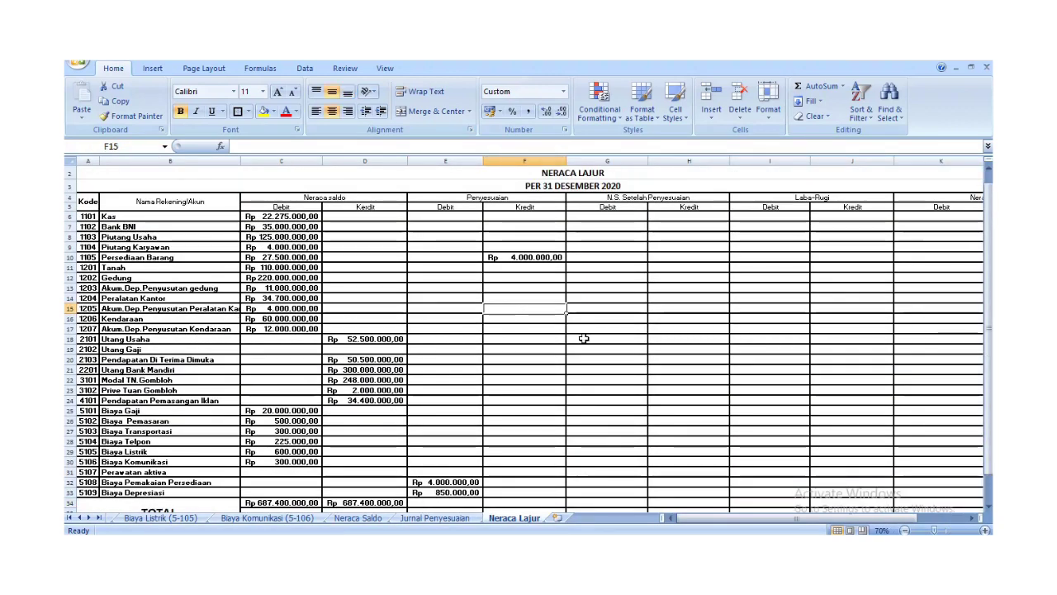
pyautogui.write('150000')
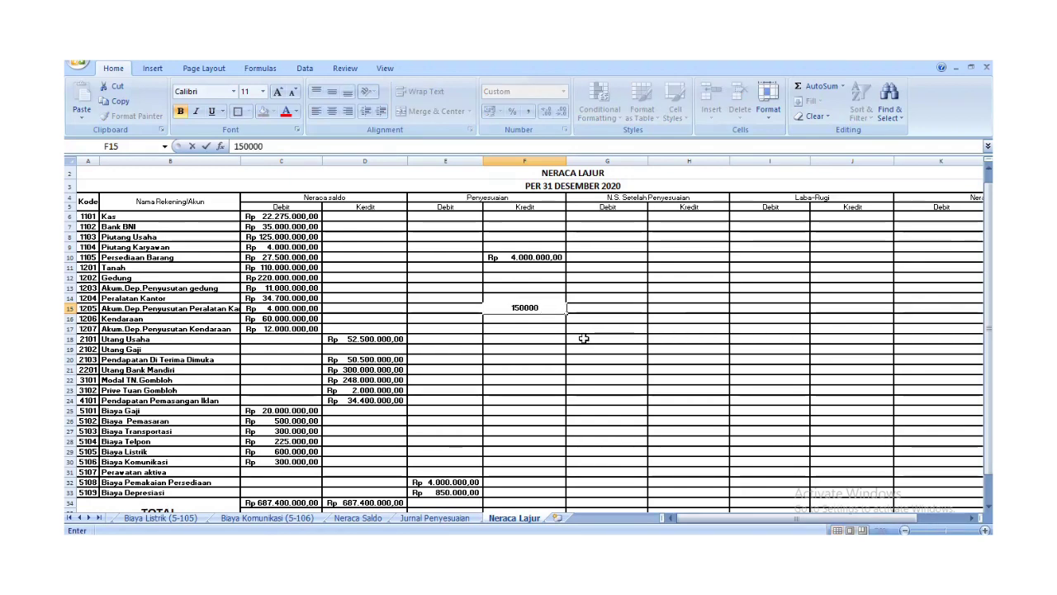
pyautogui.press('Return')
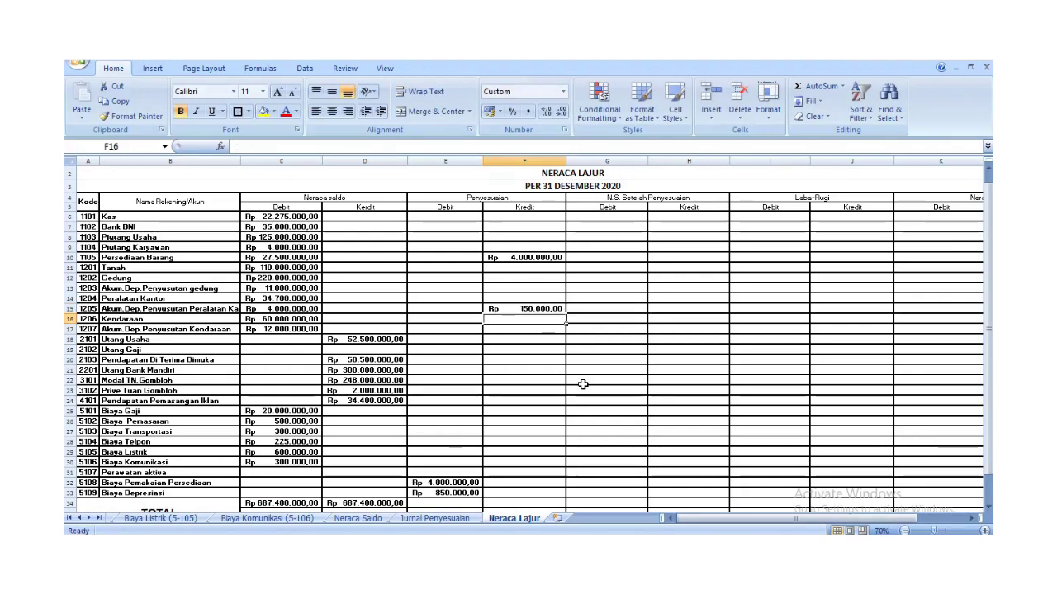
# Check Jurnal Penyesuaian and enter 200000 as the Penyesuaian credit for Akum.Dep.Penyusutan Kendaraan in F17 of Neraca Lajur
pyautogui.click(434, 518)
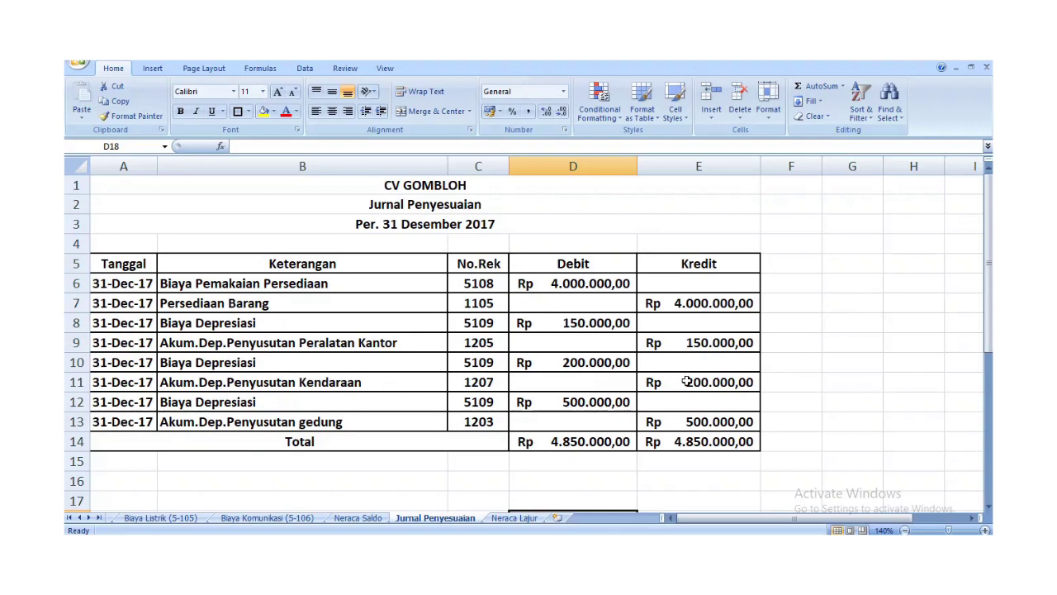
pyautogui.click(520, 518)
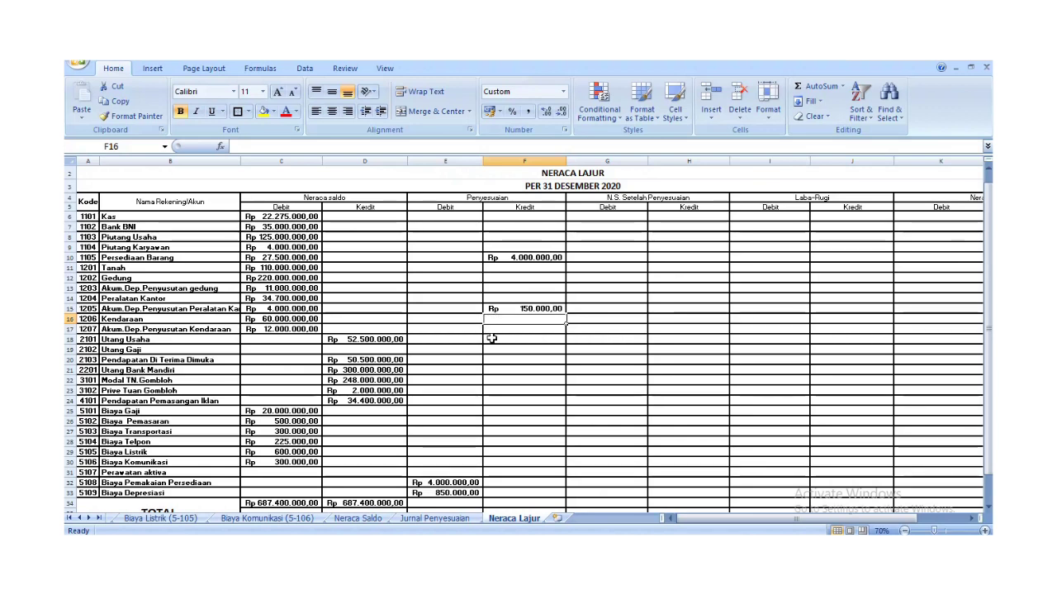
pyautogui.click(517, 328)
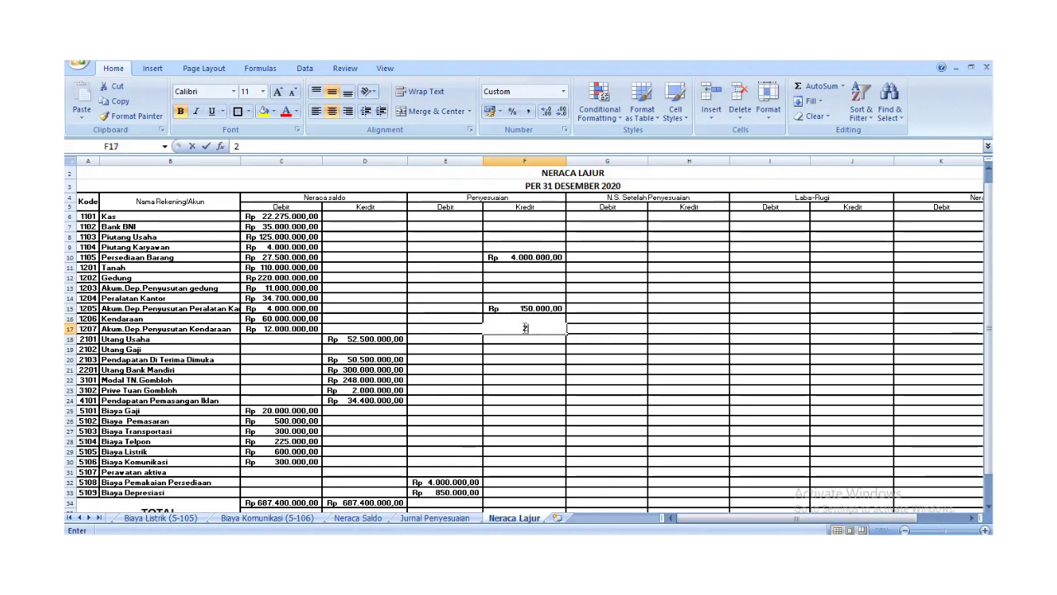
pyautogui.write('200.000')
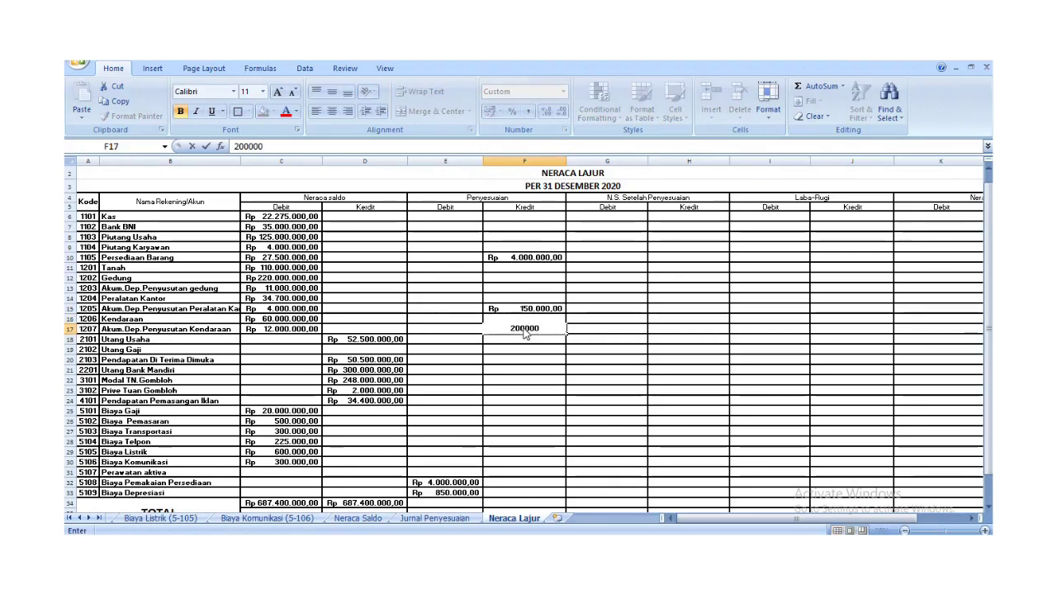
pyautogui.press('Return')
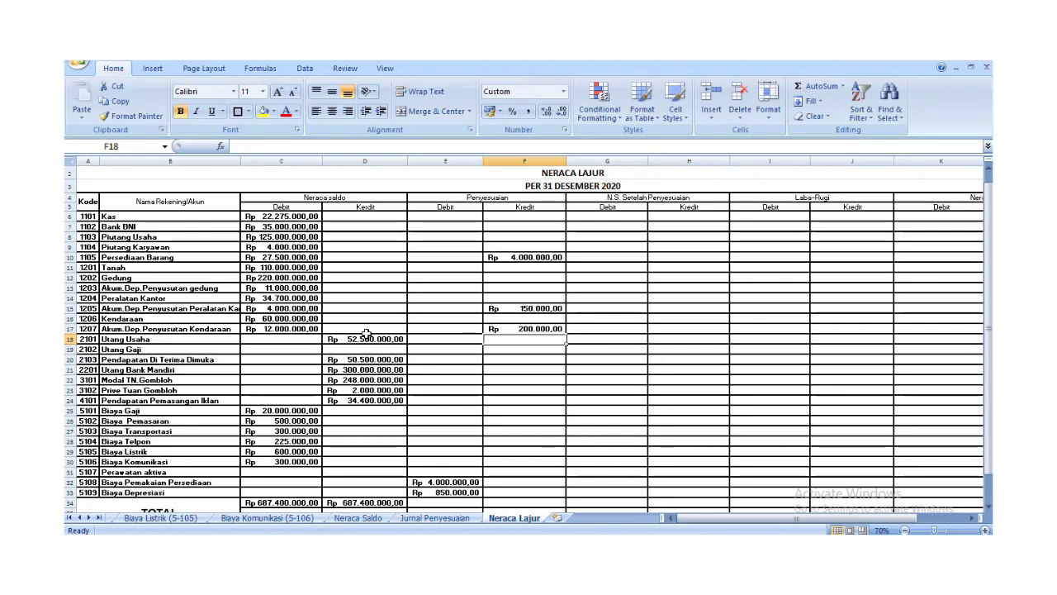
# Check Jurnal Penyesuaian and enter 500000 as the Penyesuaian credit for Akum.Dep.Penyusutan gedung in F13 of Neraca Lajur
pyautogui.click(446, 518)
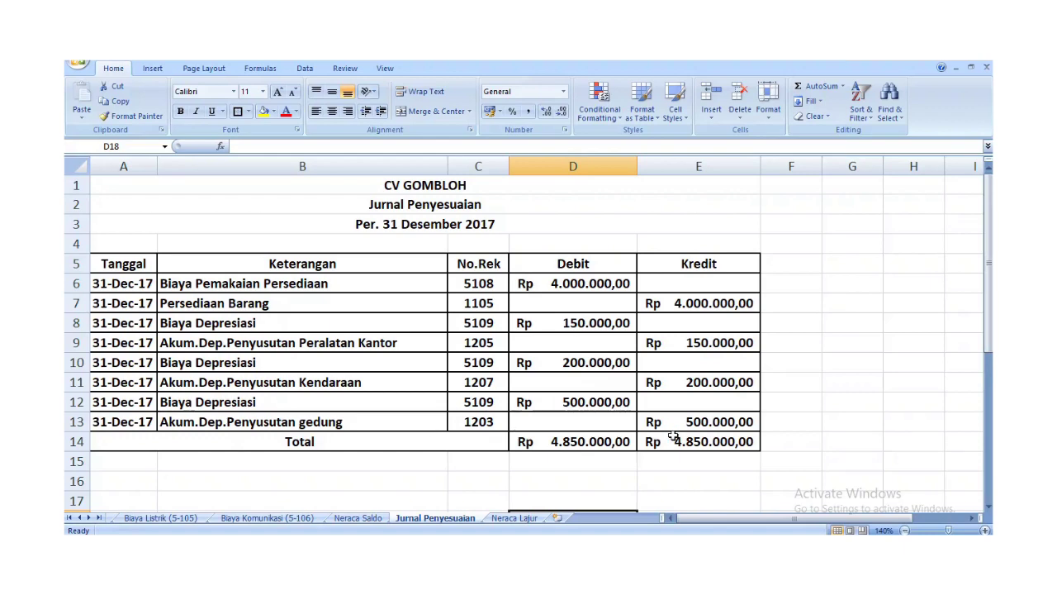
pyautogui.click(515, 518)
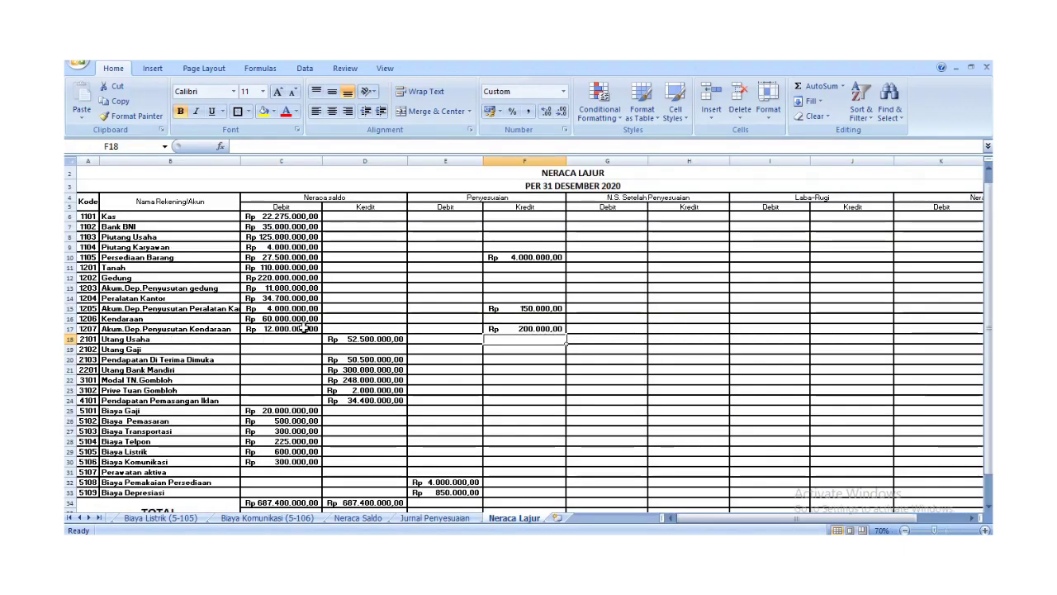
pyautogui.click(510, 288)
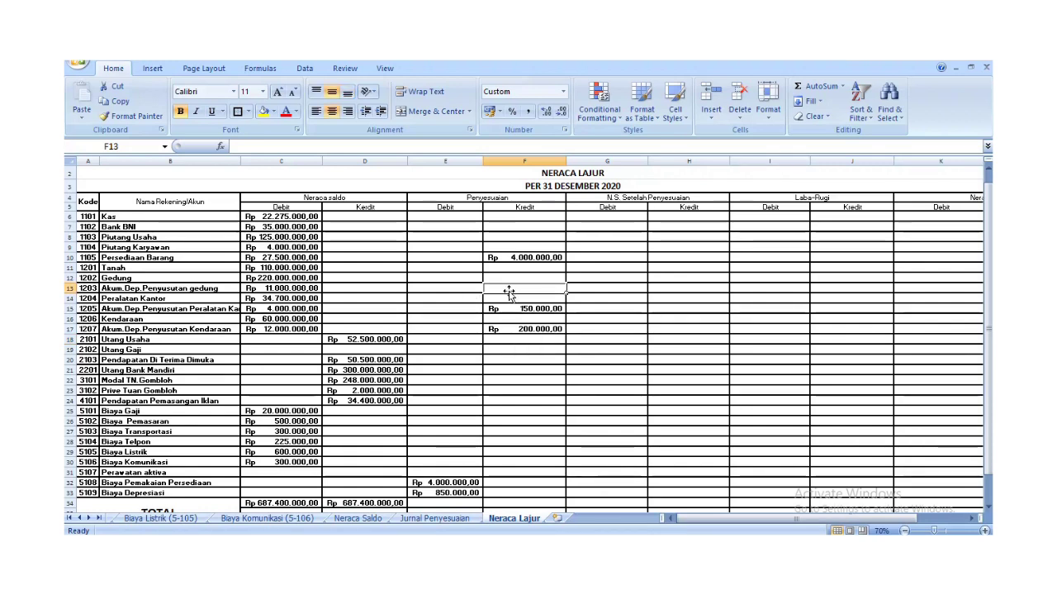
pyautogui.write('500000')
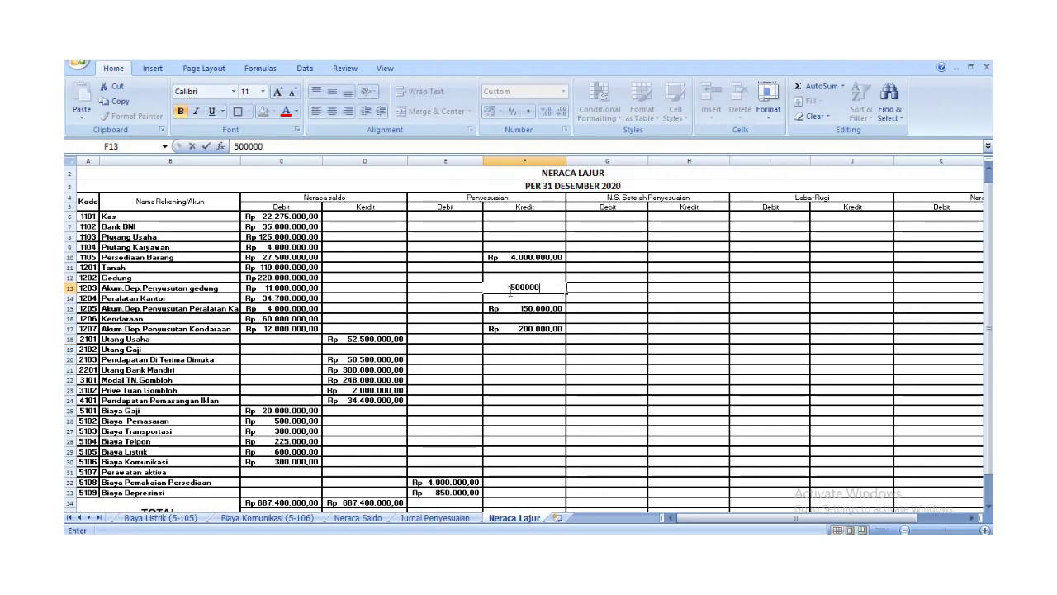
pyautogui.press('Return')
# Total the Penyesuaian debit and credit columns by extending the D34 SUM formula across to E34 and F34
pyautogui.scroll(-2, 496, 347)
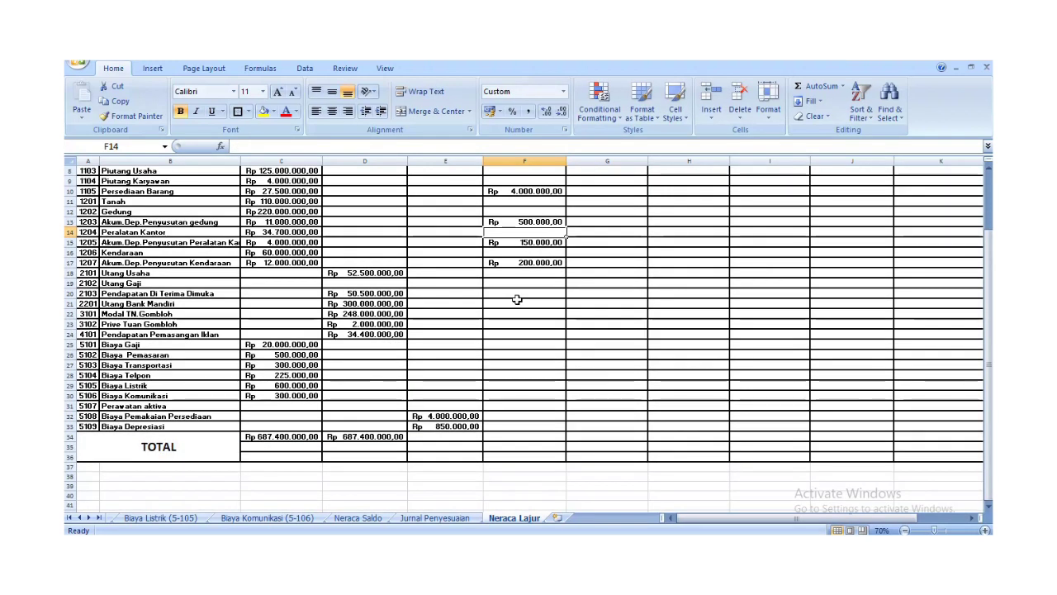
pyautogui.click(452, 438)
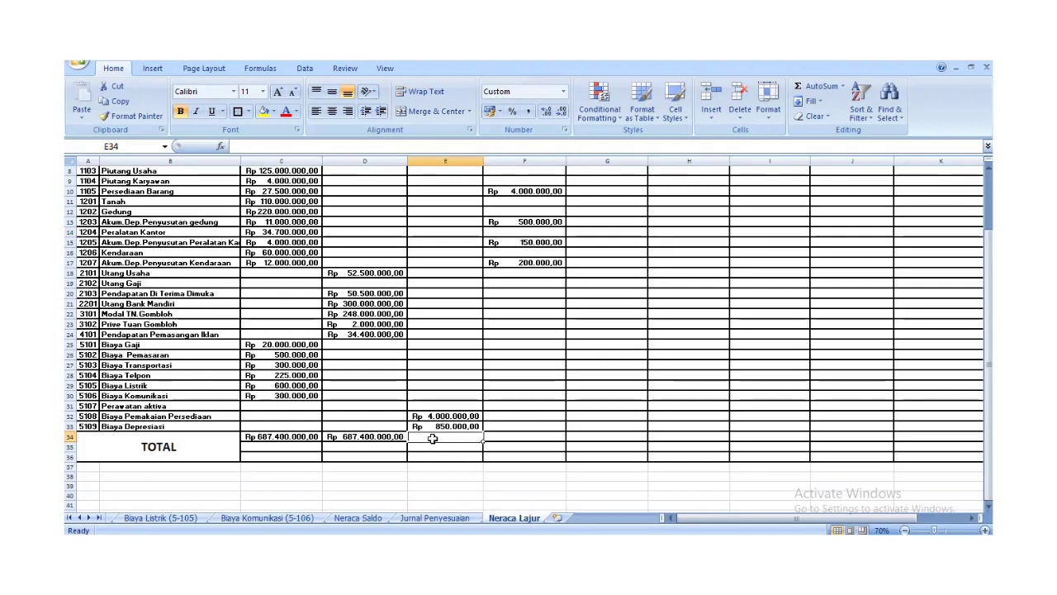
pyautogui.click(395, 437)
pyautogui.moveTo(408, 447); pyautogui.dragTo(555, 448)
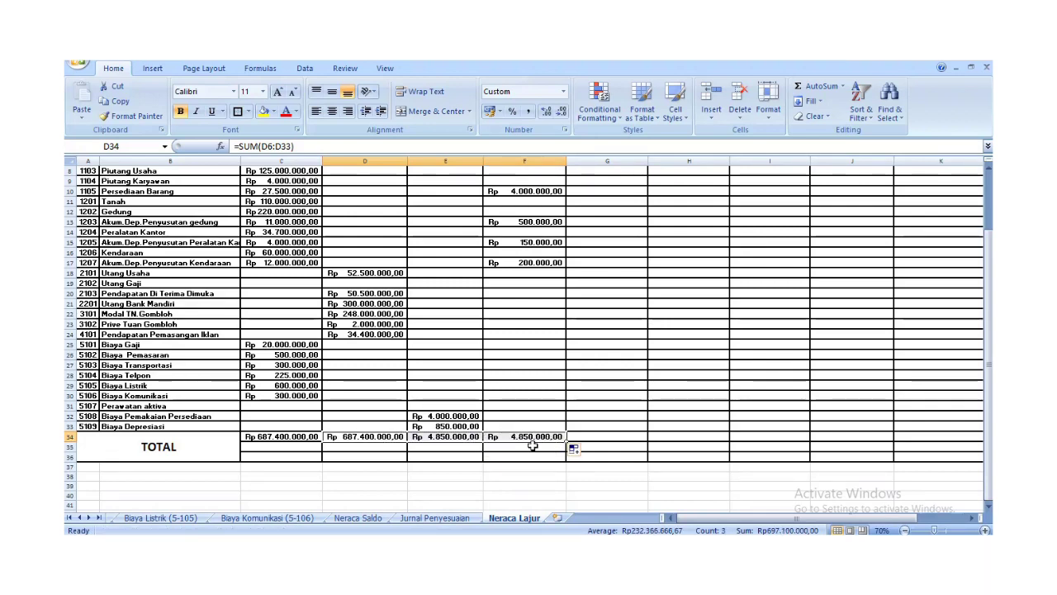
# Link the N.S. Setelah Penyesuaian debit for Kas in G6 to C6 and copy the formula down to G9
pyautogui.scroll(3, 595, 388)
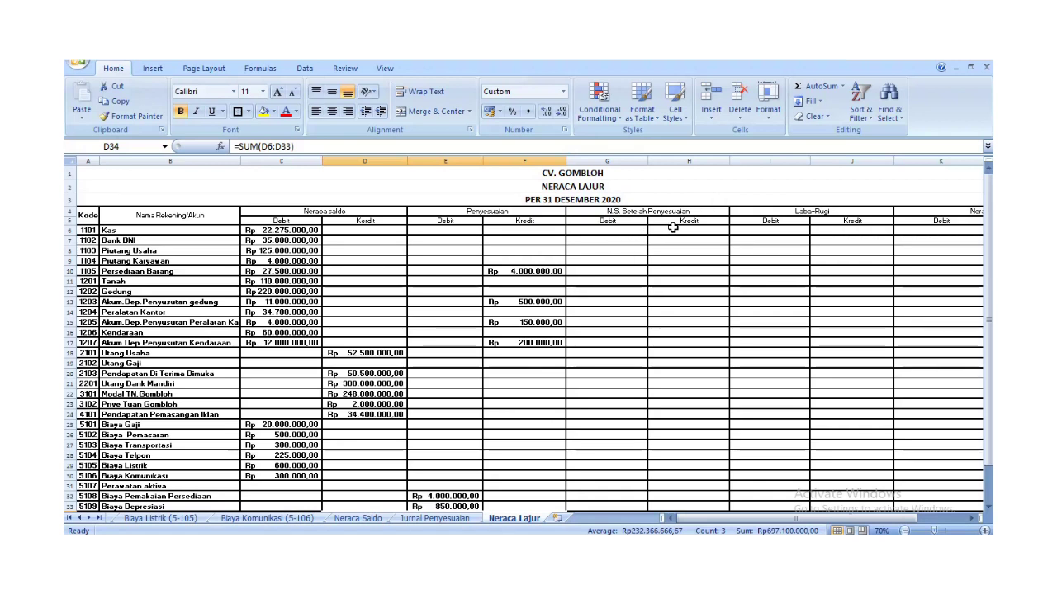
pyautogui.click(597, 233)
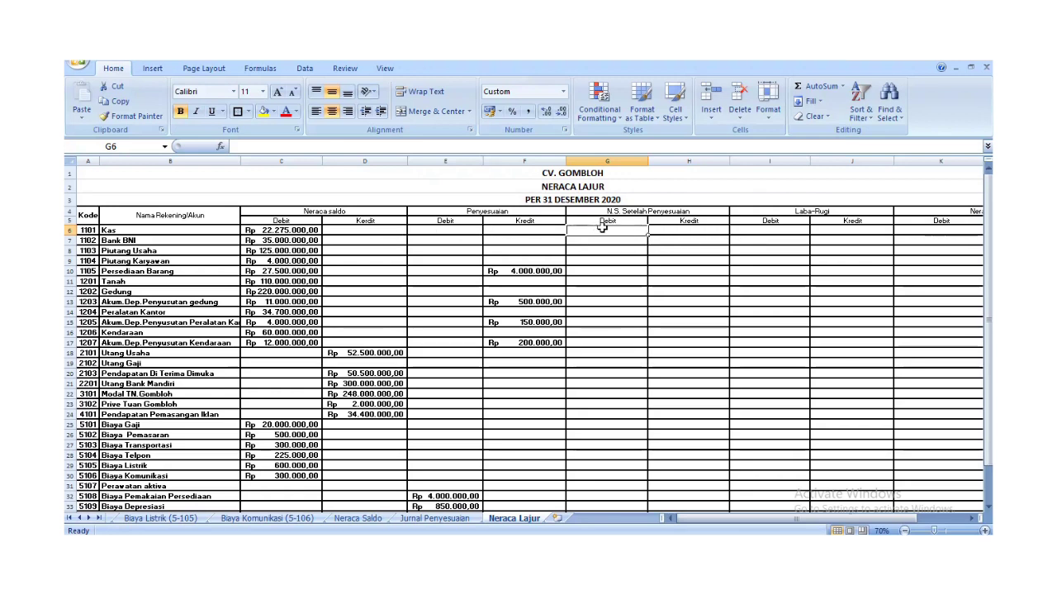
pyautogui.write('=')
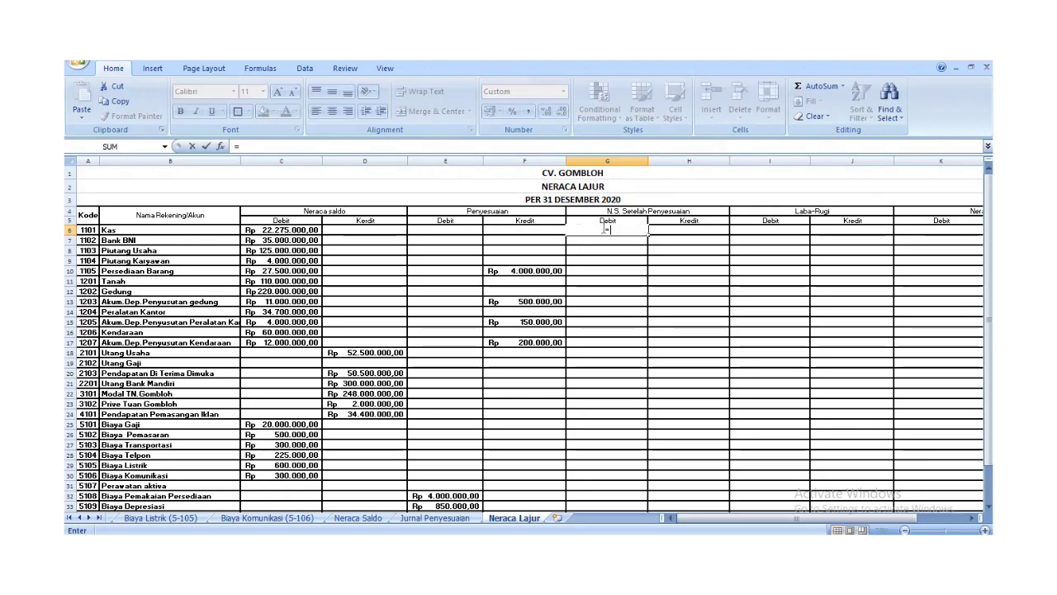
pyautogui.click(289, 230)
pyautogui.press('Return')
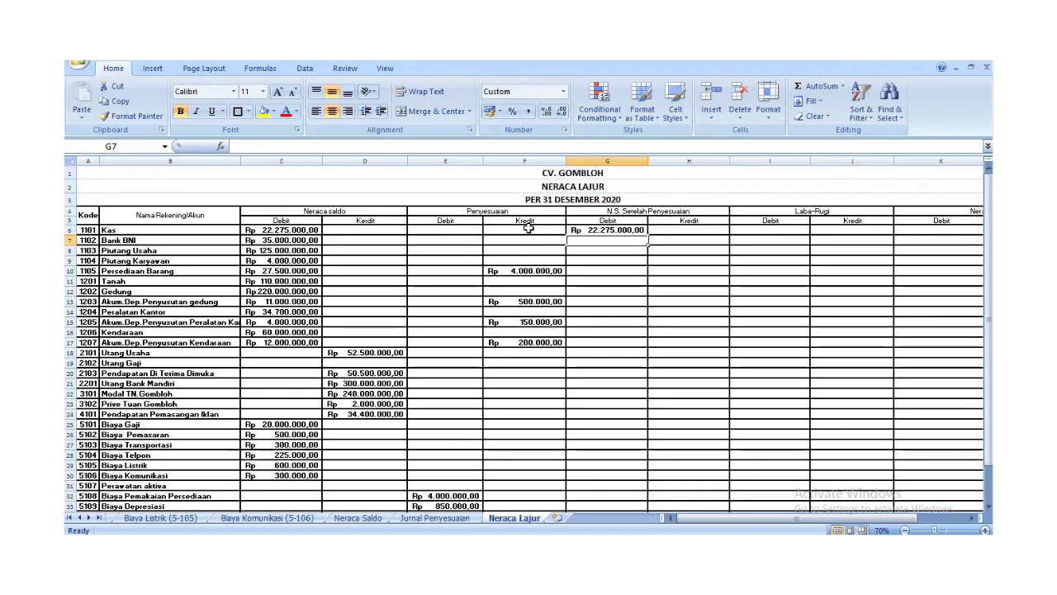
pyautogui.click(630, 230)
pyautogui.moveTo(648, 235); pyautogui.dragTo(650, 268)
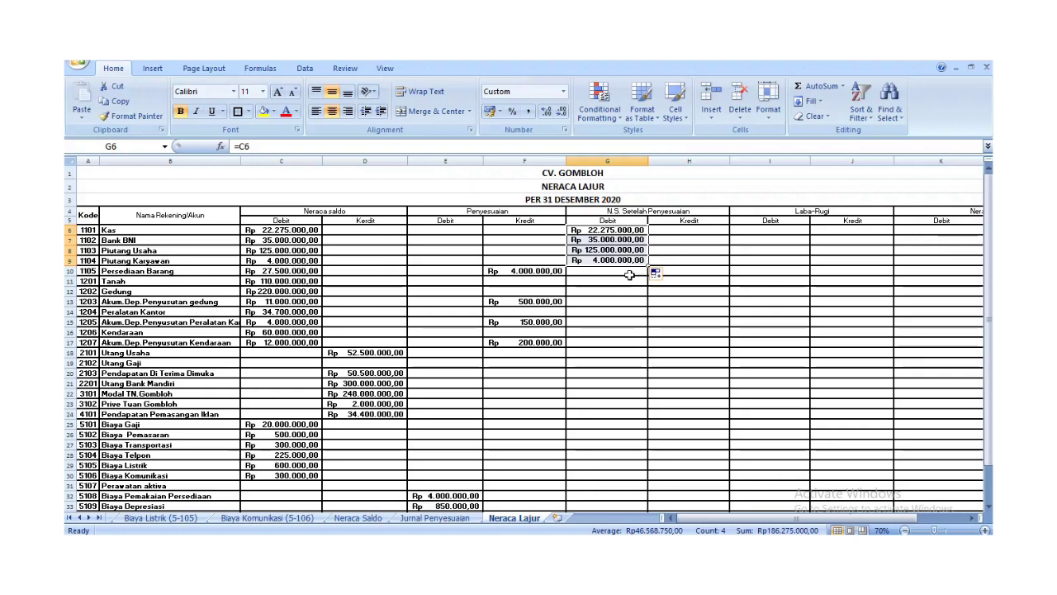
# Calculate the adjusted debit for Persediaan Barang in G10 with the formula =C10-F10
pyautogui.click(623, 274)
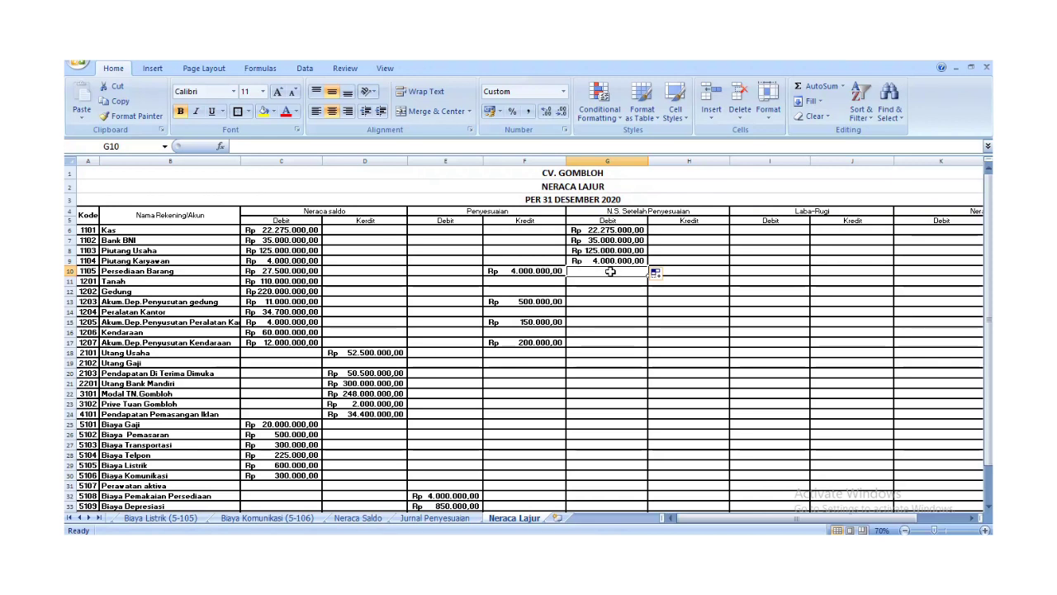
pyautogui.write('=')
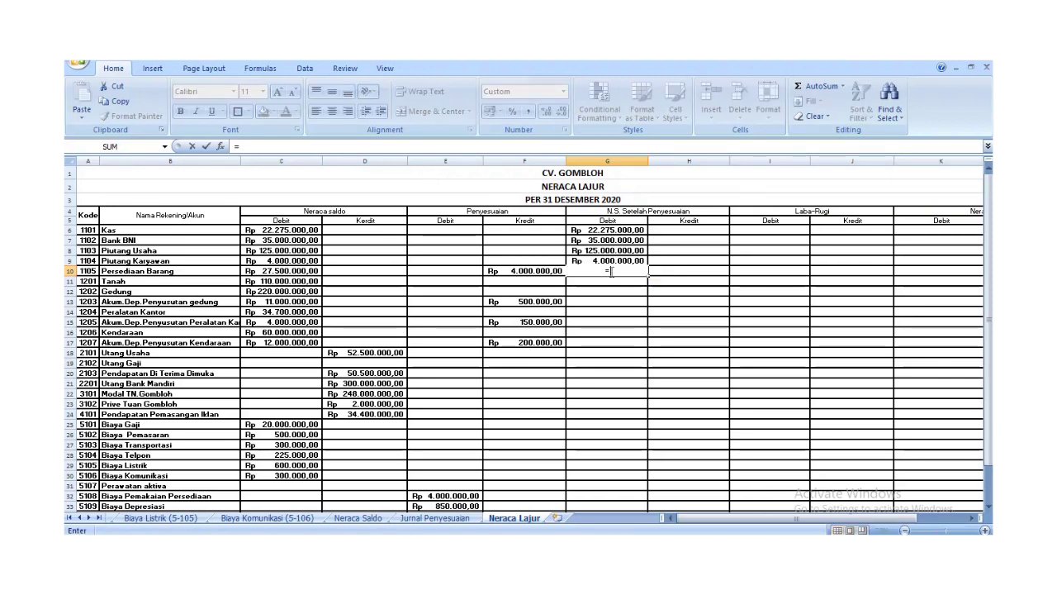
pyautogui.click(295, 273)
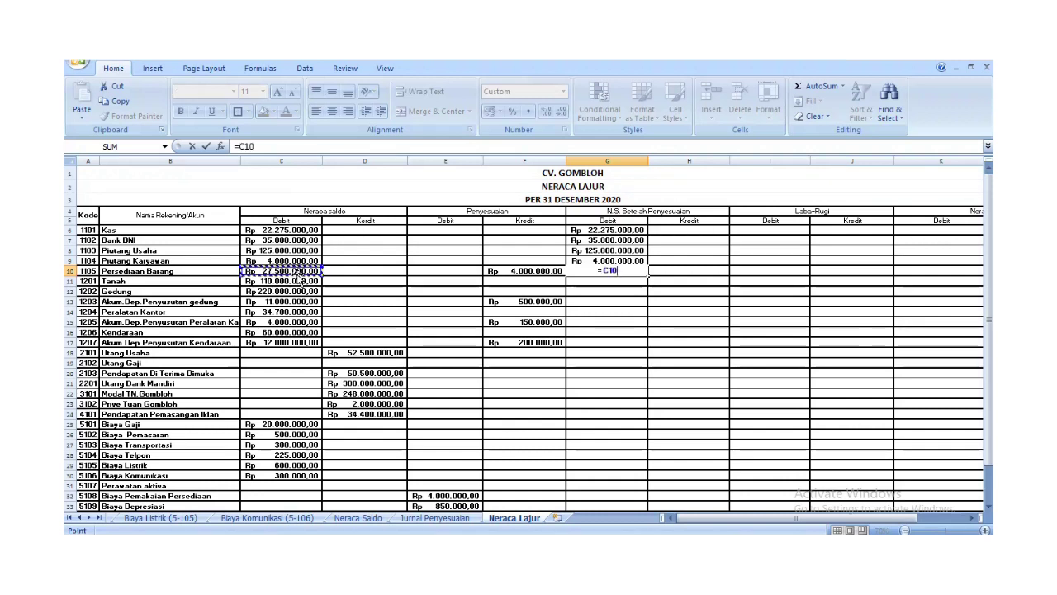
pyautogui.write('-')
pyautogui.click(523, 271)
pyautogui.press('Return')
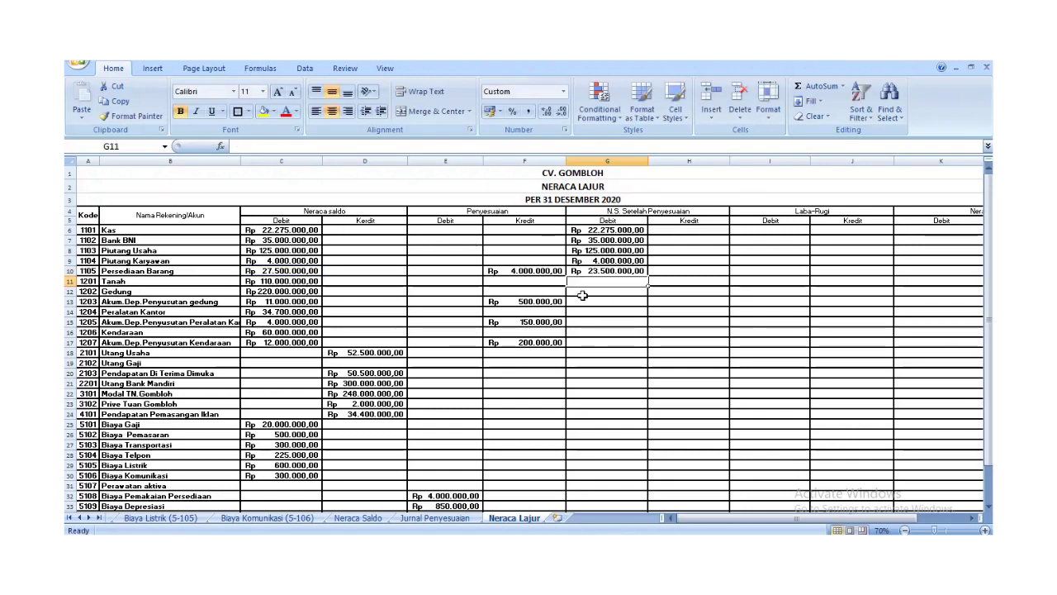
# Copy the G10 formula down the adjusted debit column to the Biaya Depresiasi row, keeping the total cell G34 empty
pyautogui.click(632, 271)
pyautogui.scroll(-1, 631, 270)
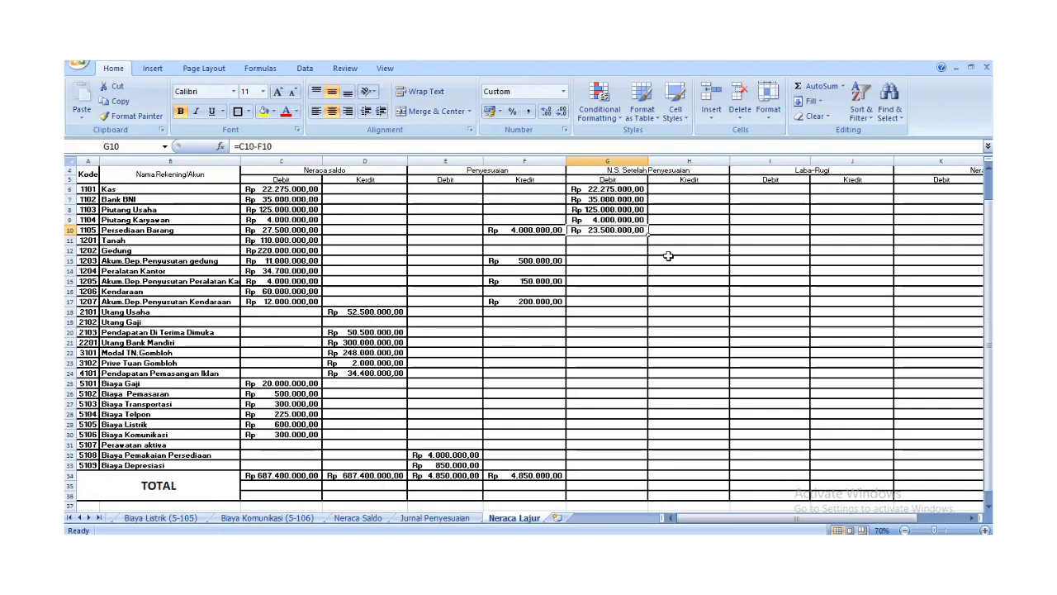
pyautogui.moveTo(651, 236); pyautogui.dragTo(644, 477)
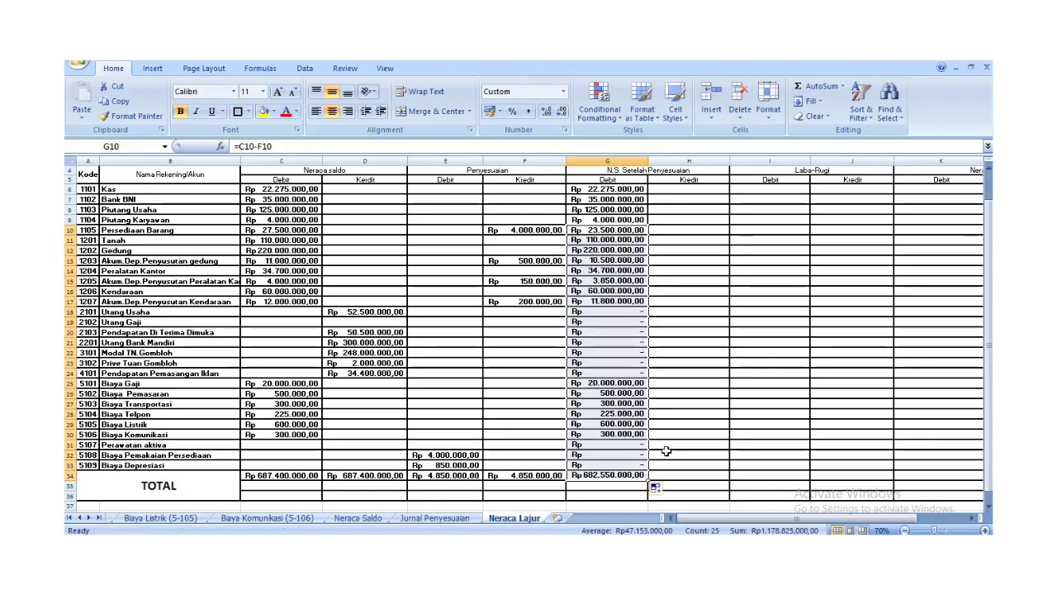
pyautogui.click(621, 476)
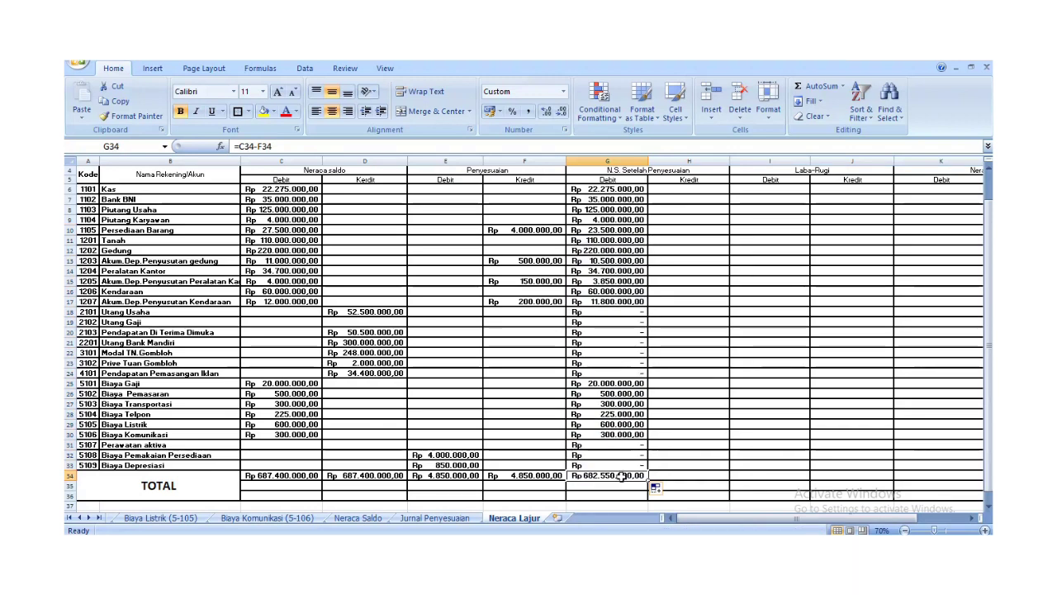
pyautogui.press('Delete')
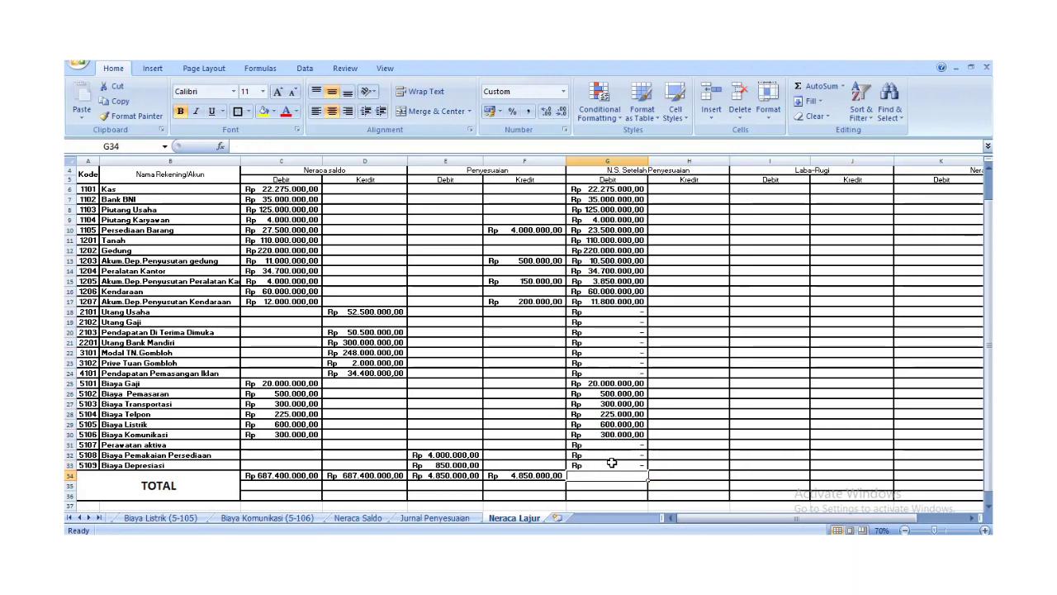
# Replace the adjusted debit formula for Biaya Pemakaian Persediaan in G32 with =E32 and copy it down to Biaya Depresiasi in G33
pyautogui.click(611, 464)
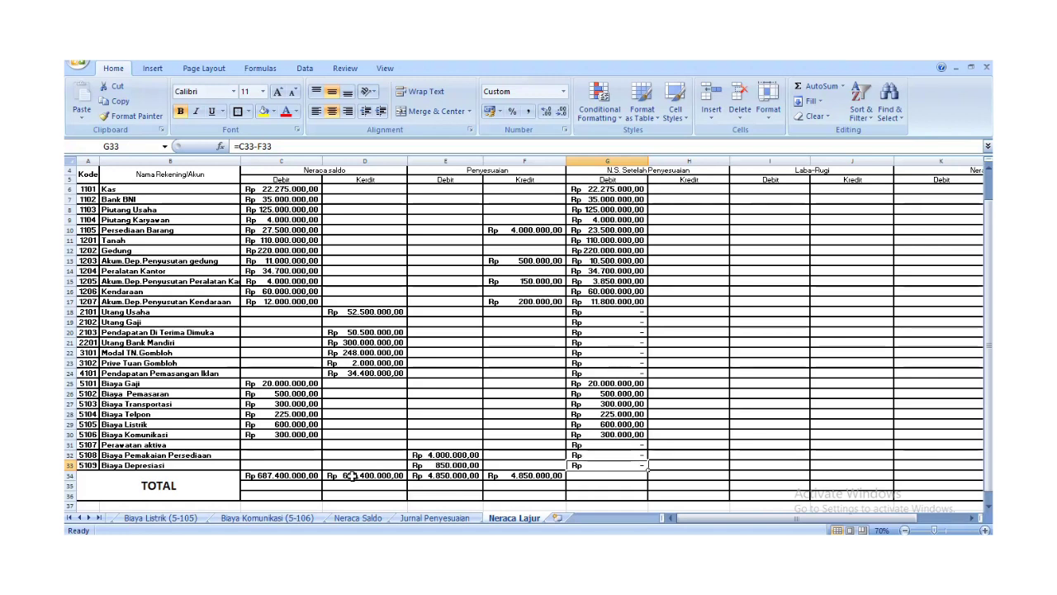
pyautogui.click(594, 454)
pyautogui.doubleClick(595, 456)
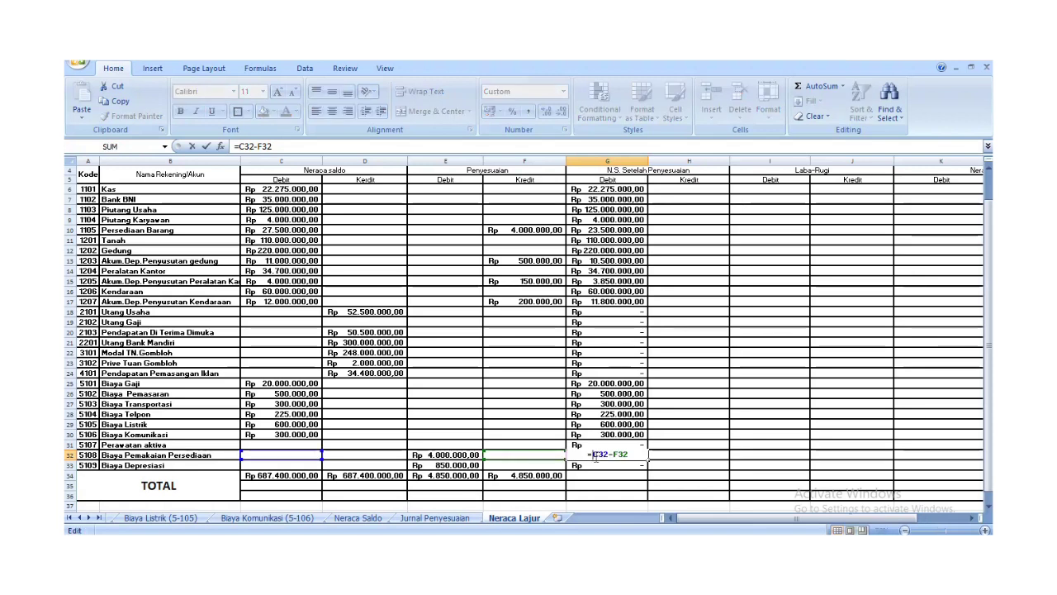
pyautogui.moveTo(633, 457); pyautogui.dragTo(593, 457)
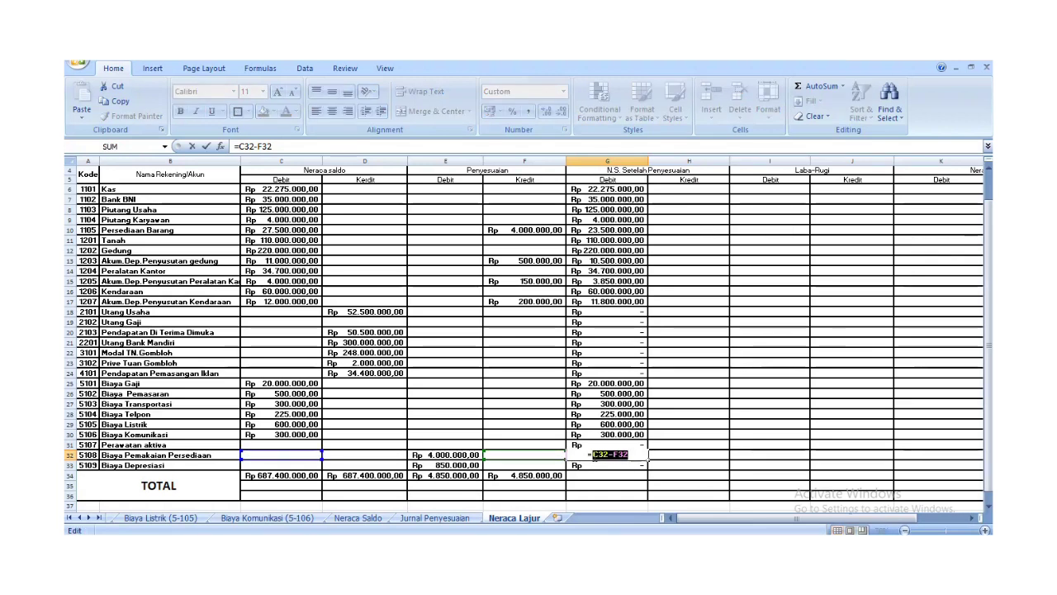
pyautogui.press('BackSpace')
pyautogui.press('BackSpace')
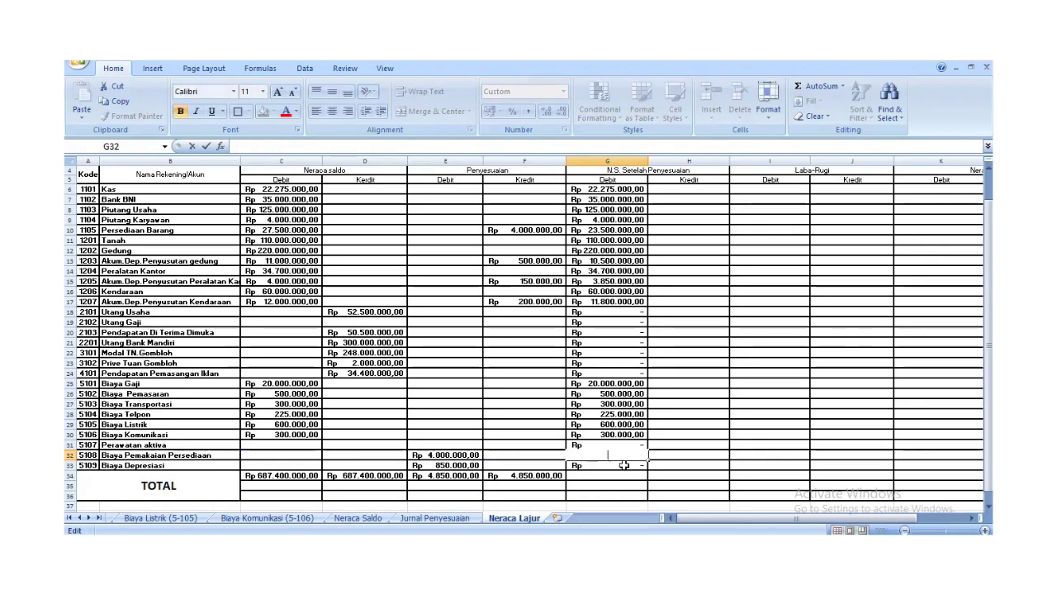
pyautogui.write('=')
pyautogui.click(460, 455)
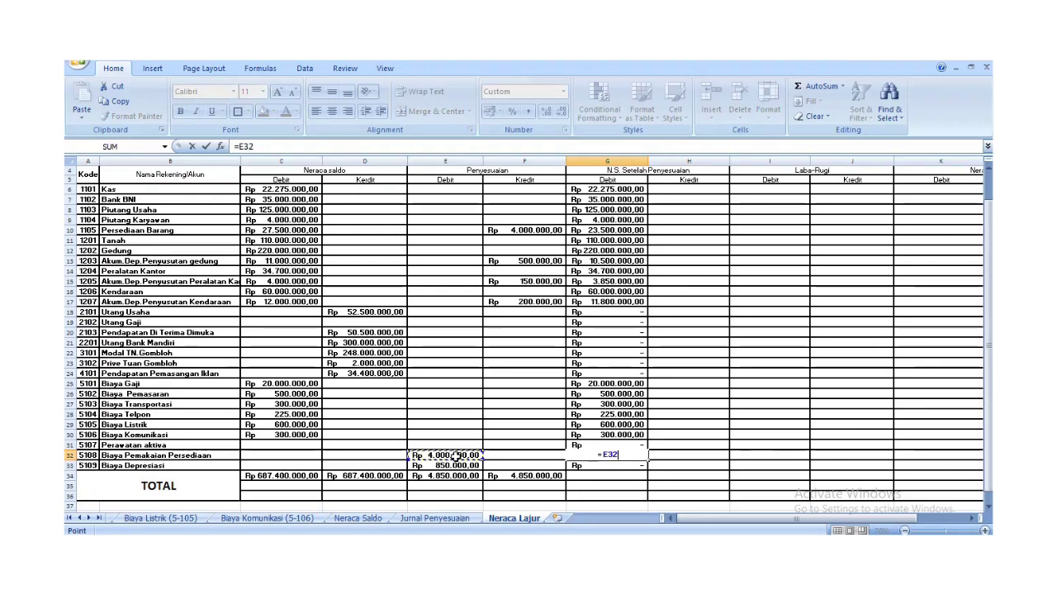
pyautogui.press('Return')
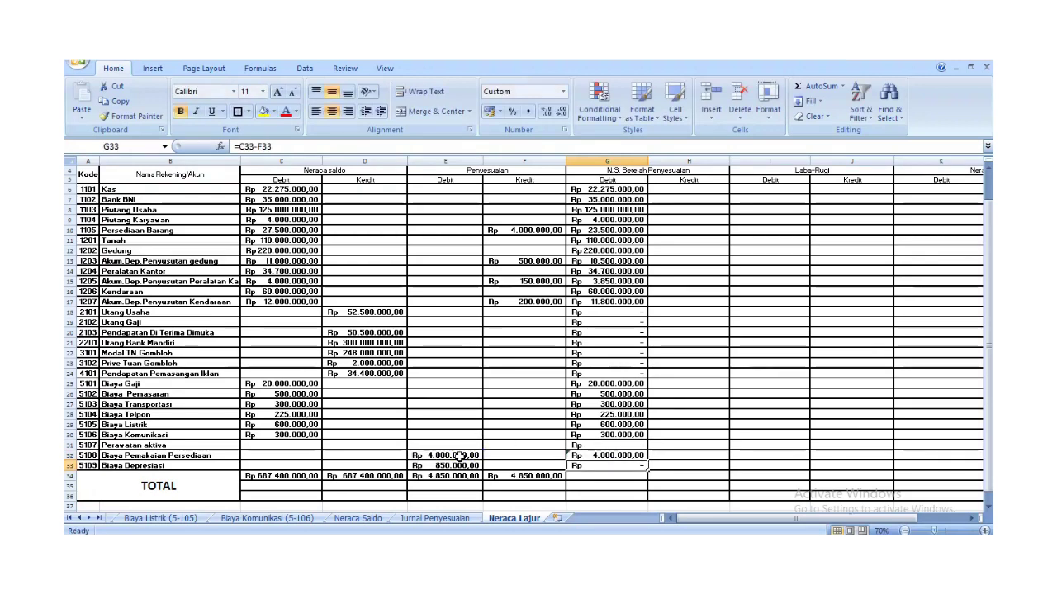
pyautogui.click(617, 454)
pyautogui.moveTo(647, 460); pyautogui.dragTo(649, 471)
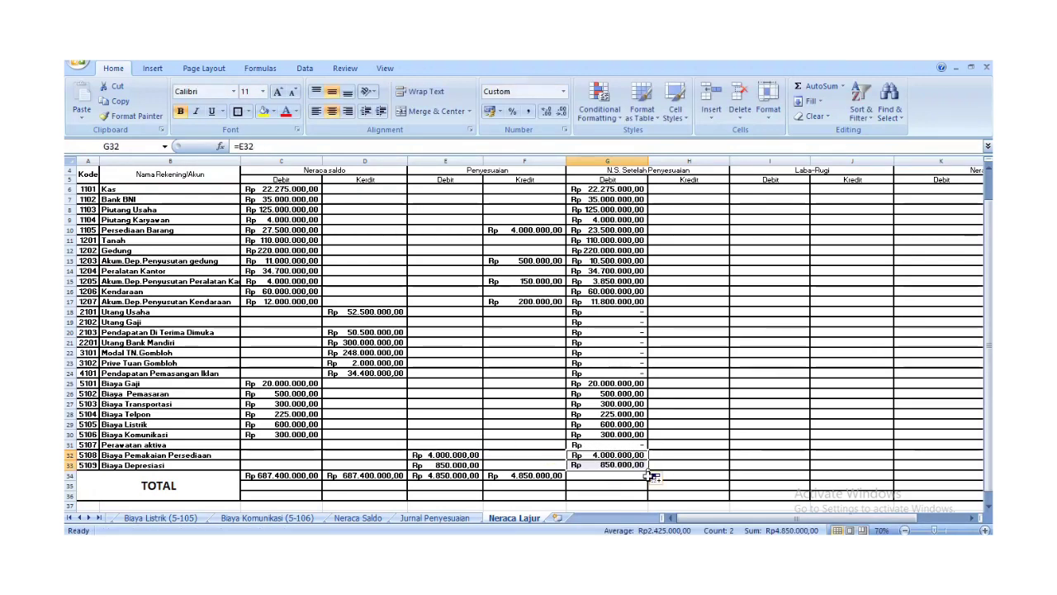
# Total the N.S. Setelah Penyesuaian debit column in G34 by extending the SUM formula from F34
pyautogui.click(610, 479)
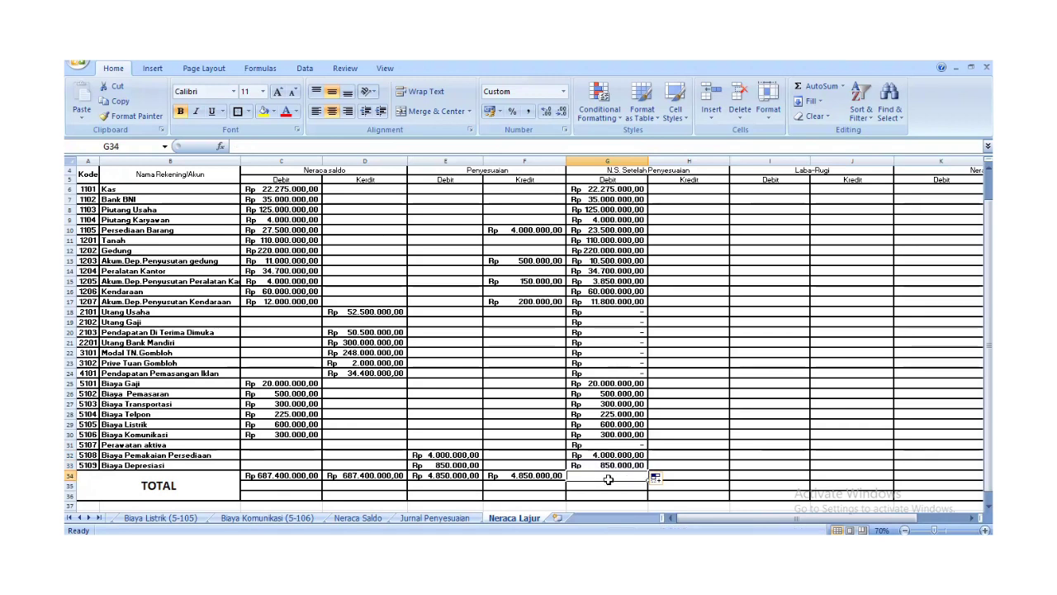
pyautogui.click(556, 477)
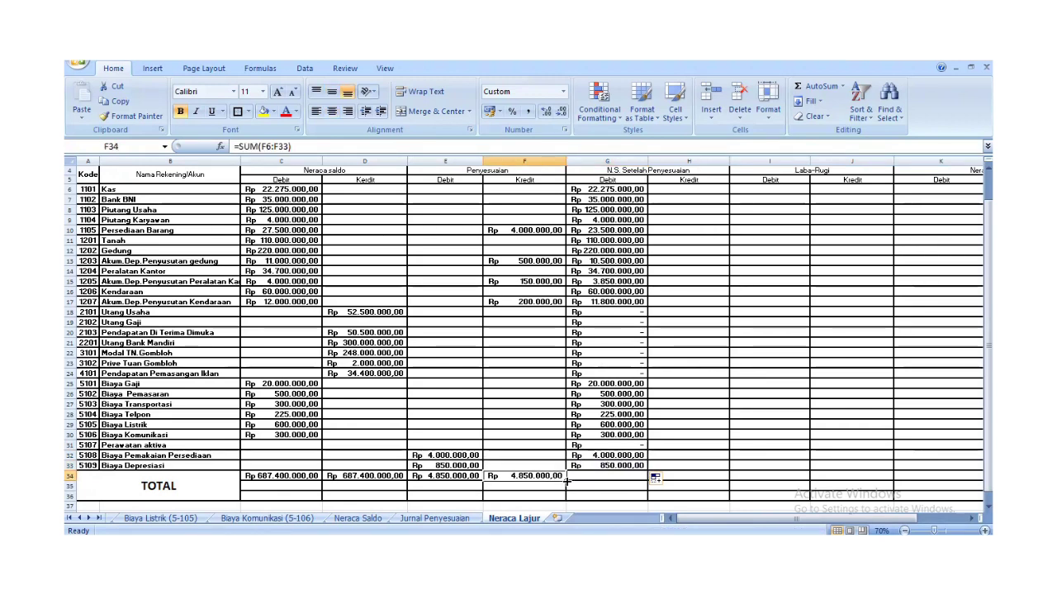
pyautogui.moveTo(579, 480); pyautogui.dragTo(636, 479)
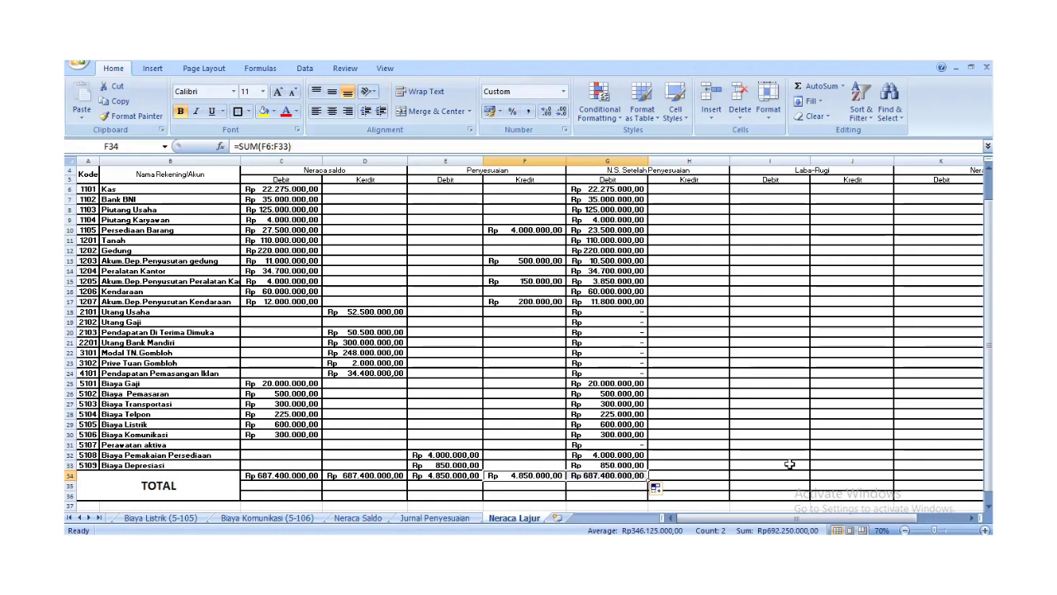
# Fill the N.S. Setelah Penyesuaian credit column by copying the G6 formula to H6 and down through the total row H34
pyautogui.scroll(2, 771, 444)
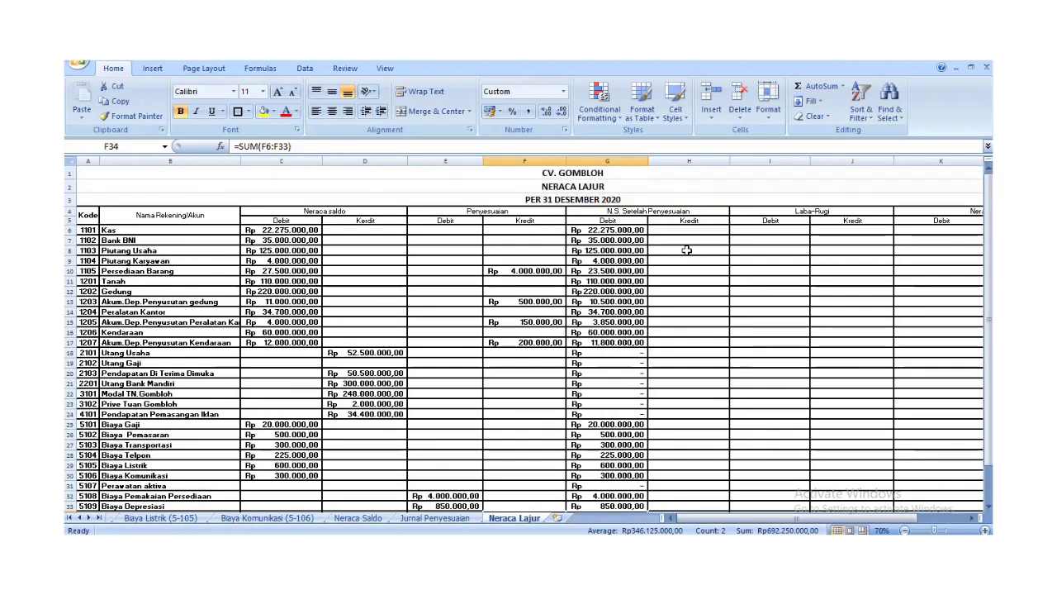
pyautogui.click(676, 233)
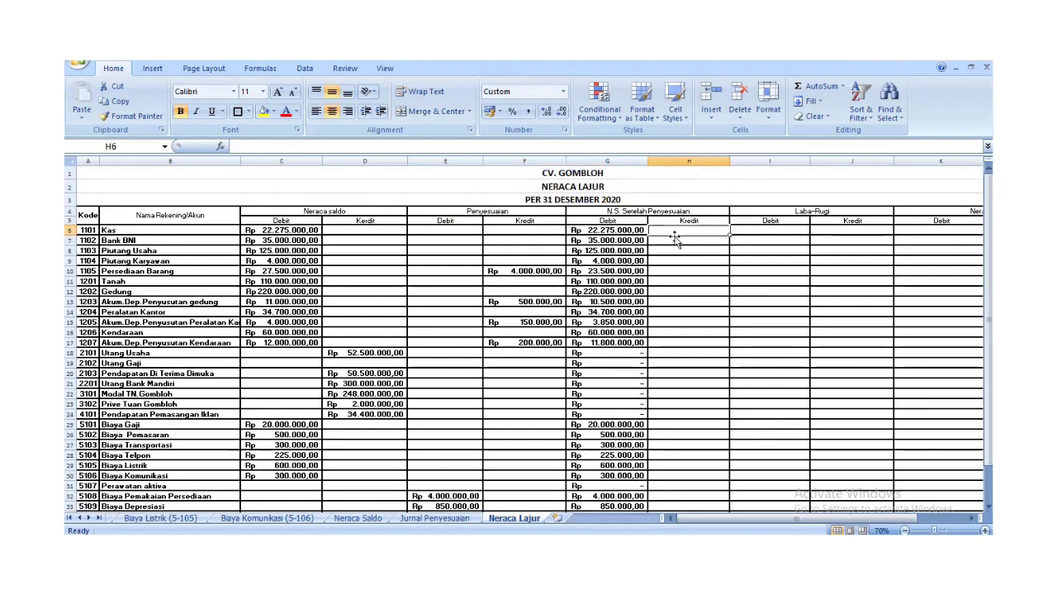
pyautogui.click(644, 233)
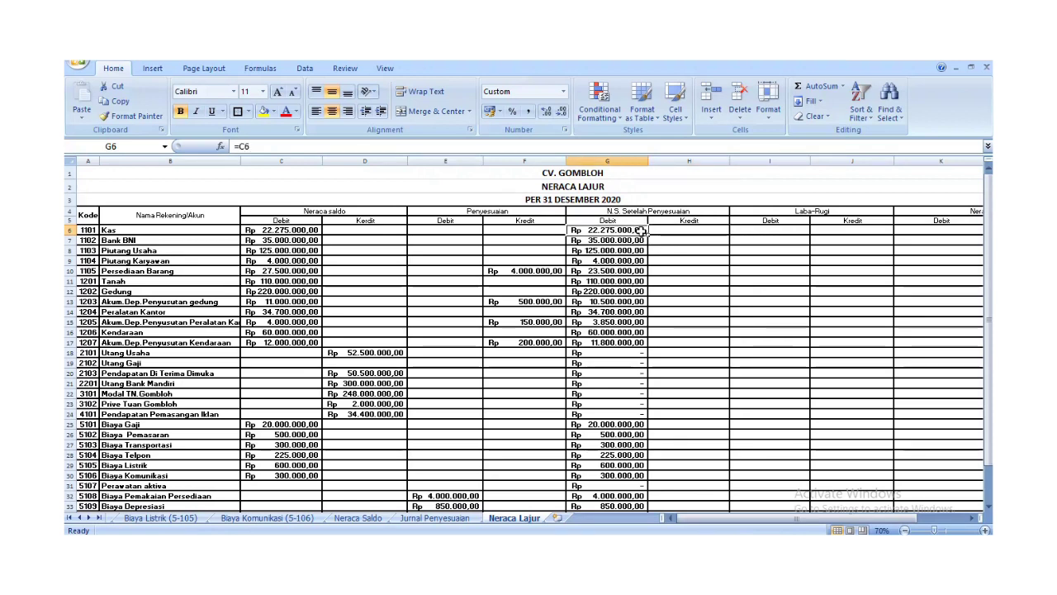
pyautogui.moveTo(649, 237); pyautogui.dragTo(717, 237)
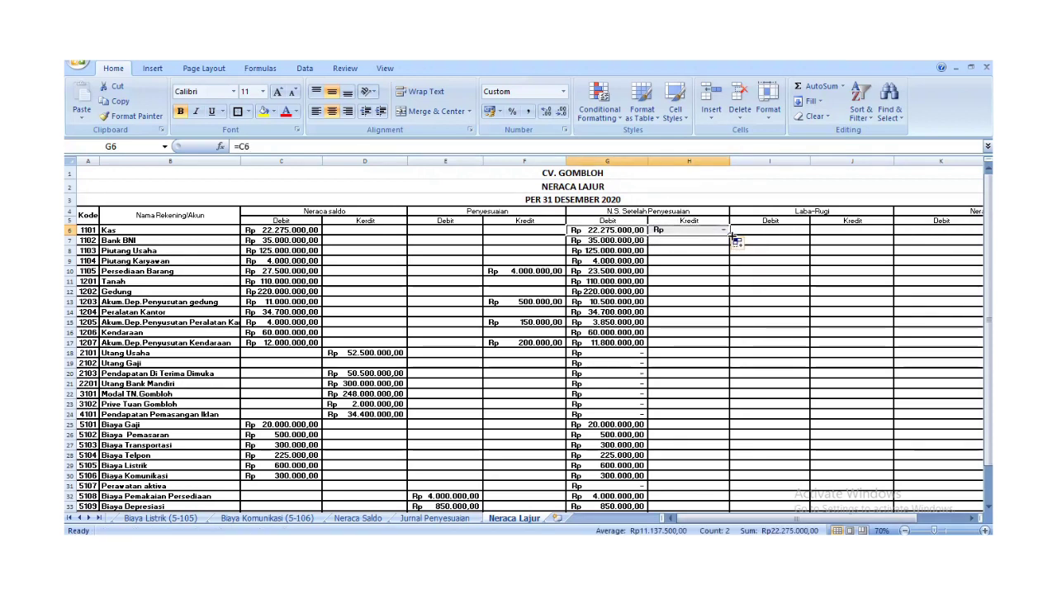
pyautogui.click(689, 232)
pyautogui.moveTo(730, 236); pyautogui.dragTo(709, 468)
pyautogui.moveTo(728, 470); pyautogui.dragTo(728, 484)
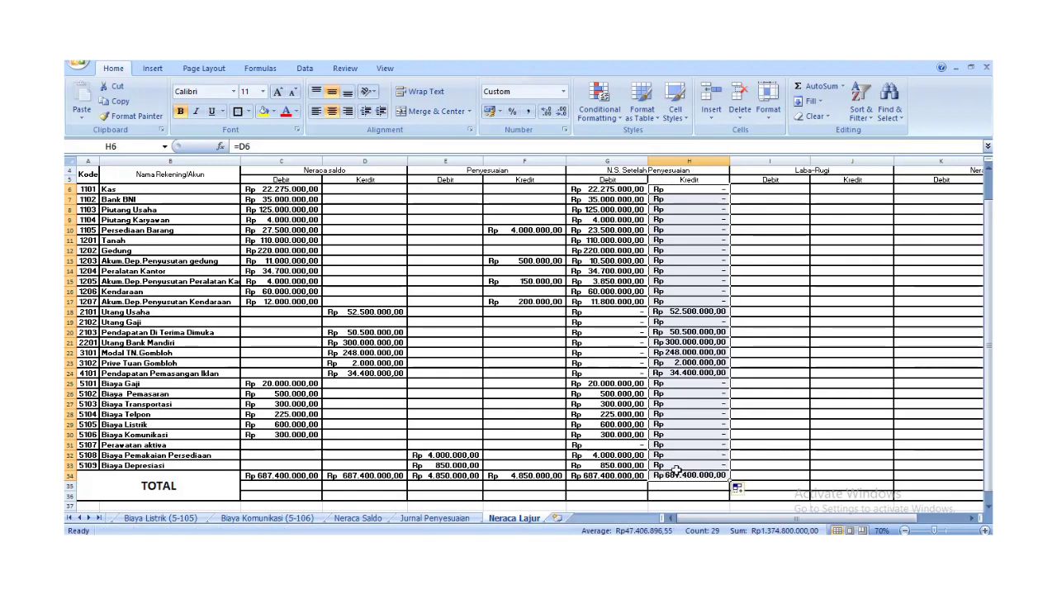
pyautogui.scroll(1, 694, 438)
pyautogui.scroll(-1, 730, 362)
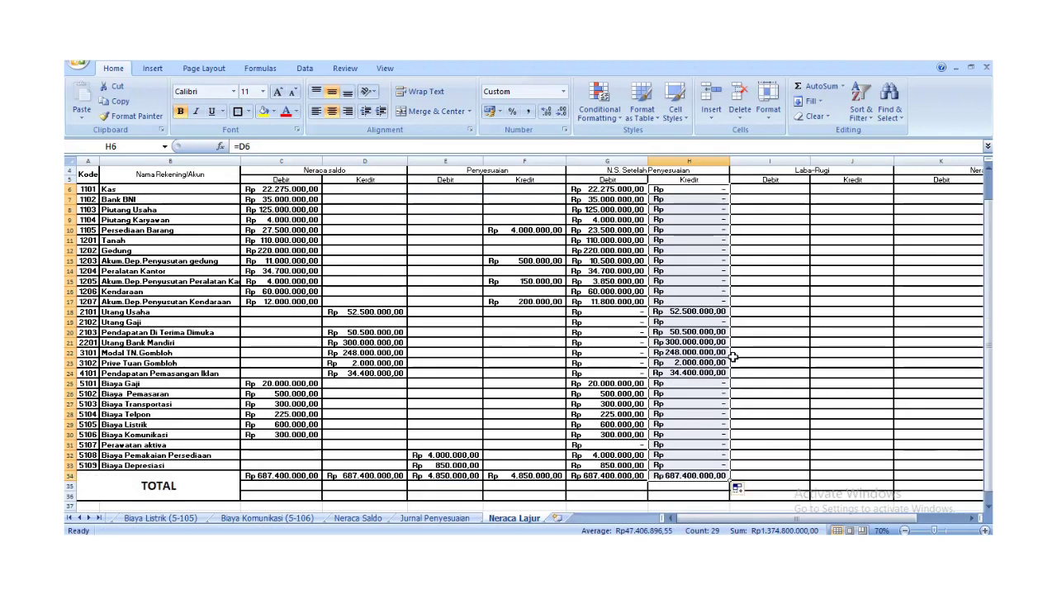
pyautogui.click(690, 476)
pyautogui.click(616, 475)
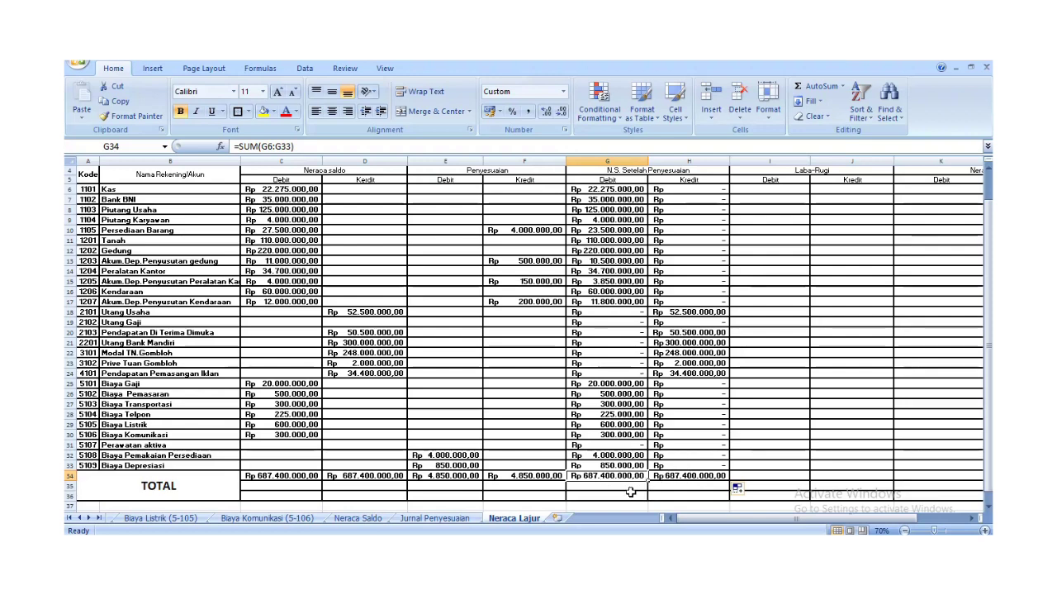
# Start an IF formula for the Laba-Rugi debit of Kas in I6, with the condition A6:A33>=4101
pyautogui.scroll(1, 714, 450)
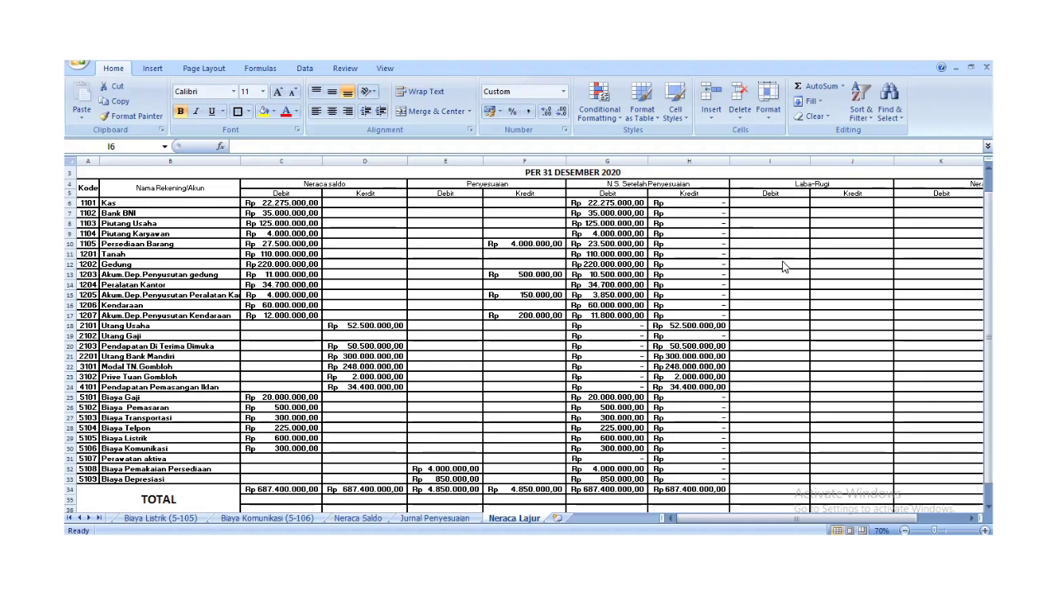
pyautogui.click(788, 206)
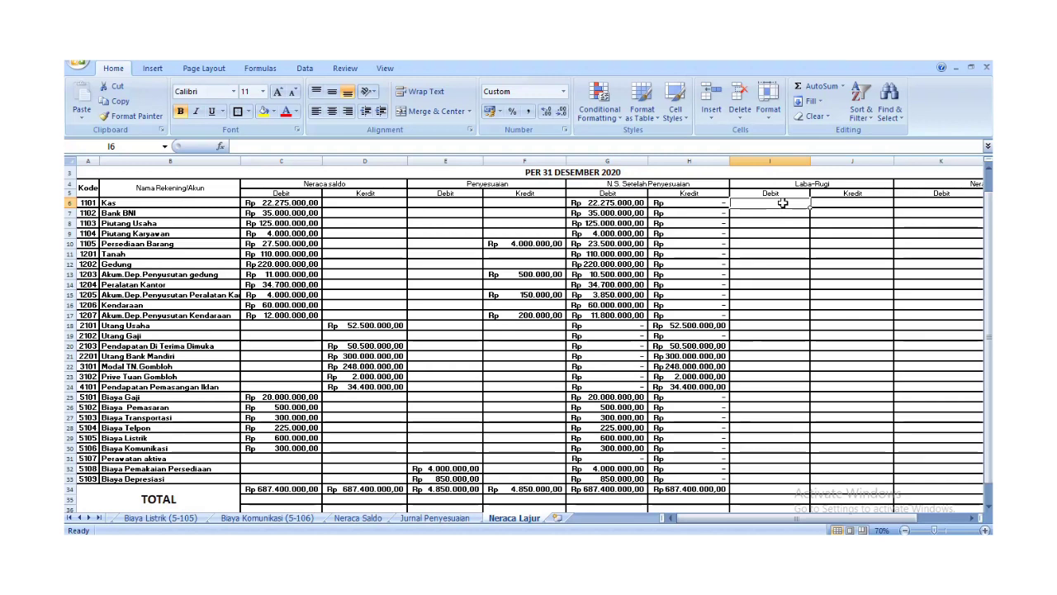
pyautogui.write('=if')
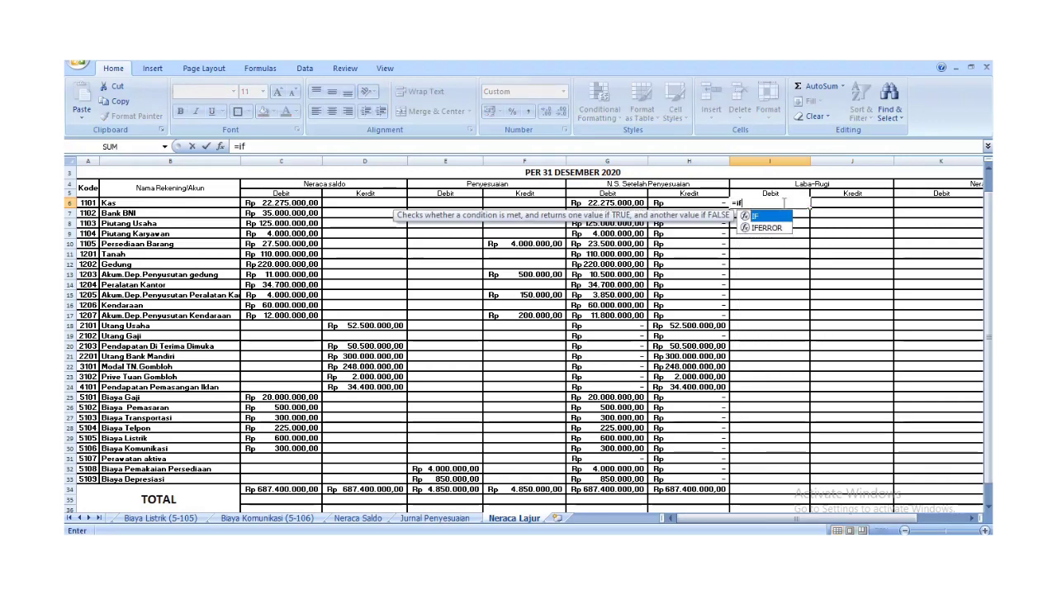
pyautogui.doubleClick(772, 217)
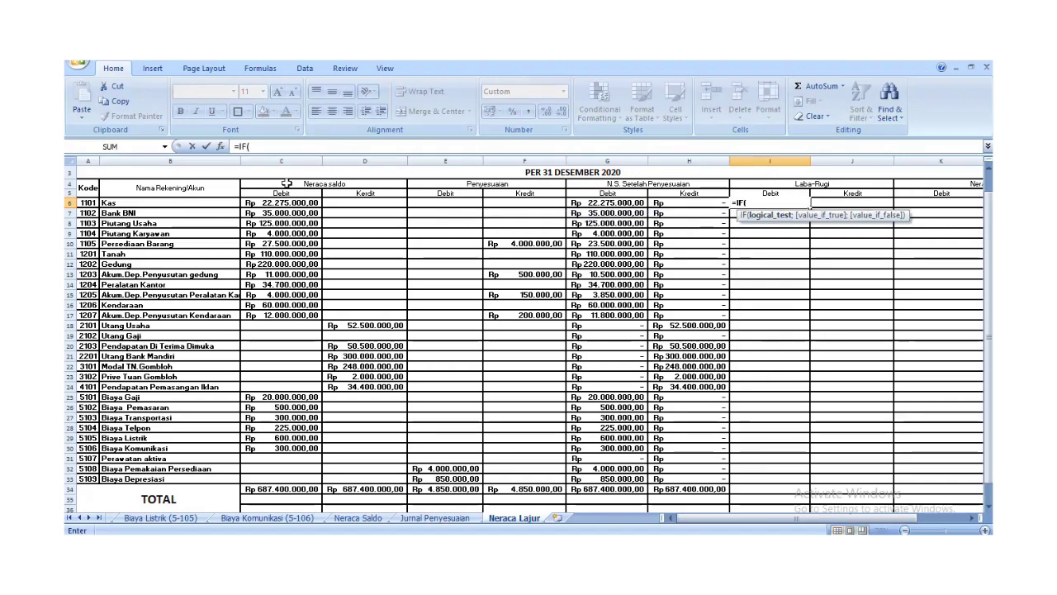
pyautogui.moveTo(93, 206); pyautogui.dragTo(93, 479)
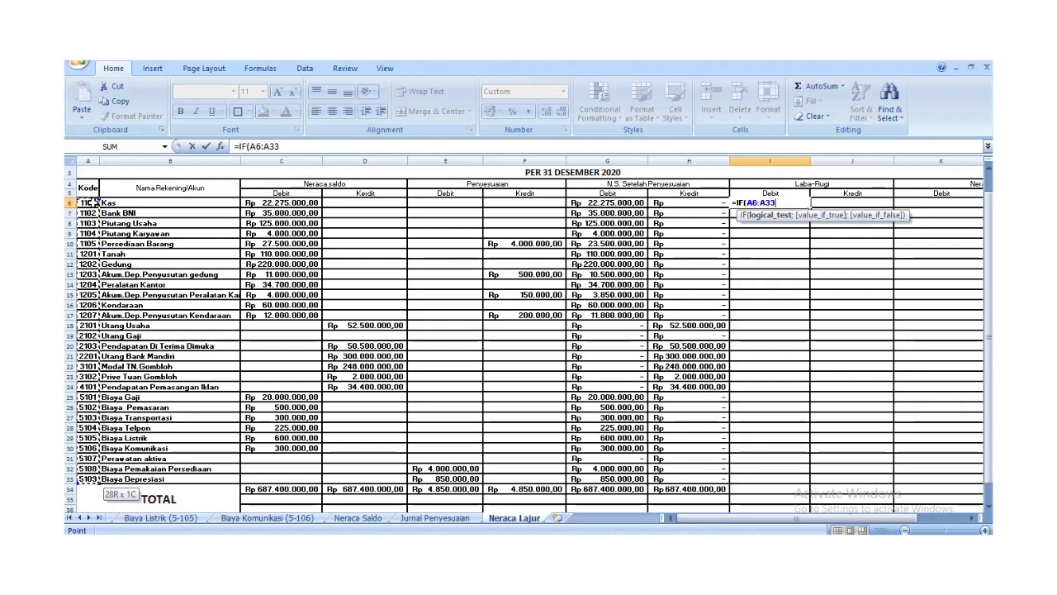
pyautogui.write('>')
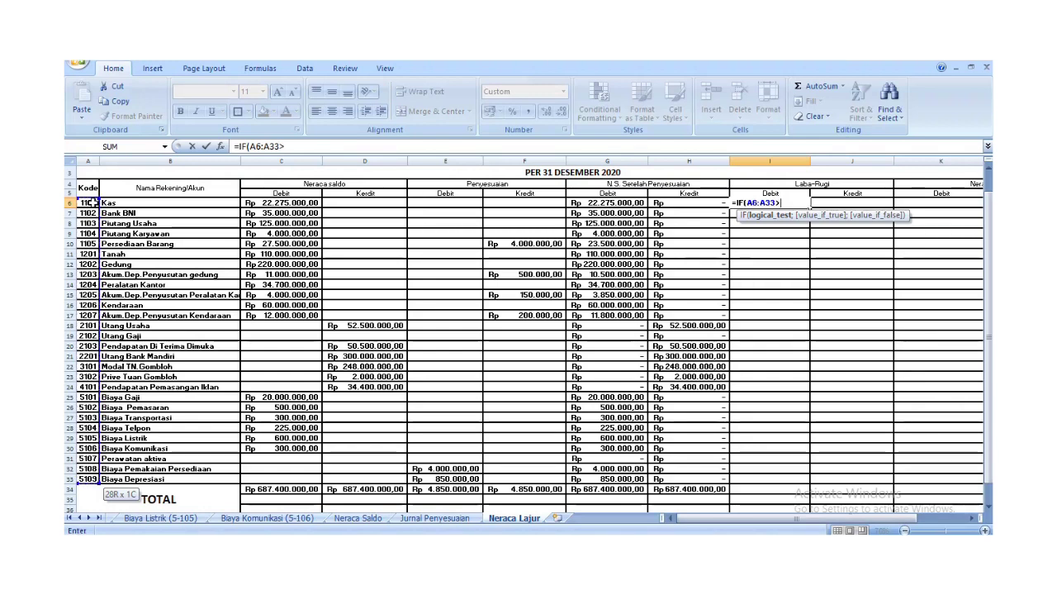
pyautogui.write('41')
pyautogui.write('4101')
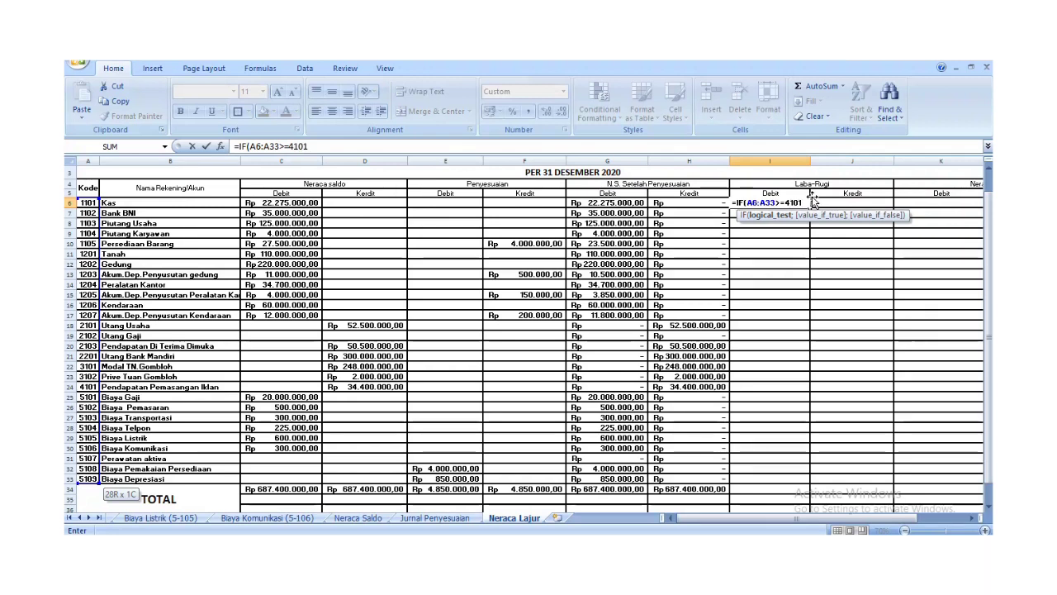
pyautogui.write(';')
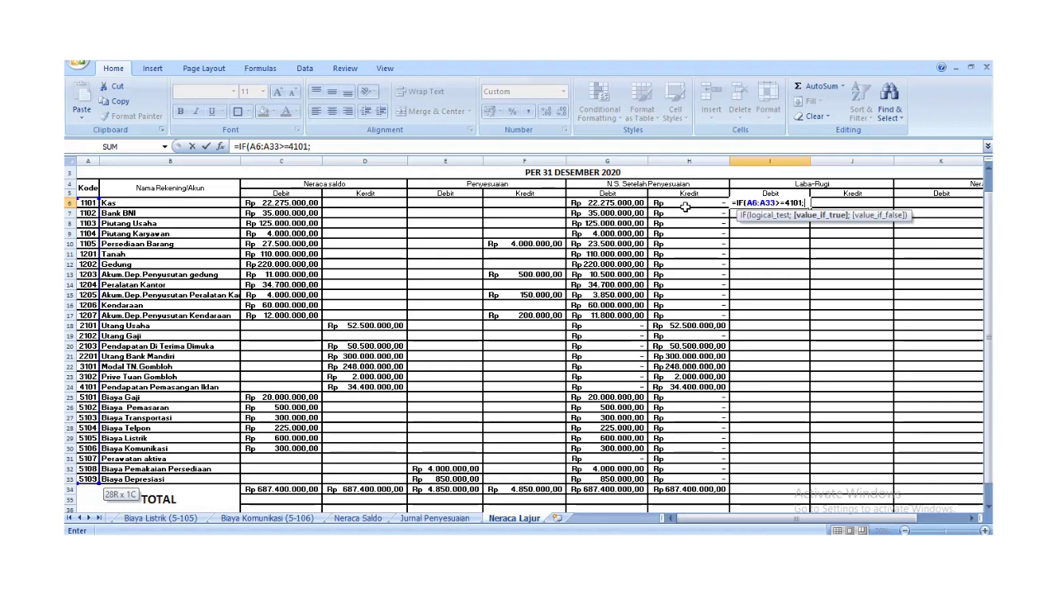
# Complete the I6 formula as =IF(A6:A33>=4101;G6:G33;0) and copy it down to Biaya Depresiasi in I33
pyautogui.click(618, 203)
pyautogui.moveTo(618, 203); pyautogui.dragTo(649, 488)
pyautogui.write(';0')
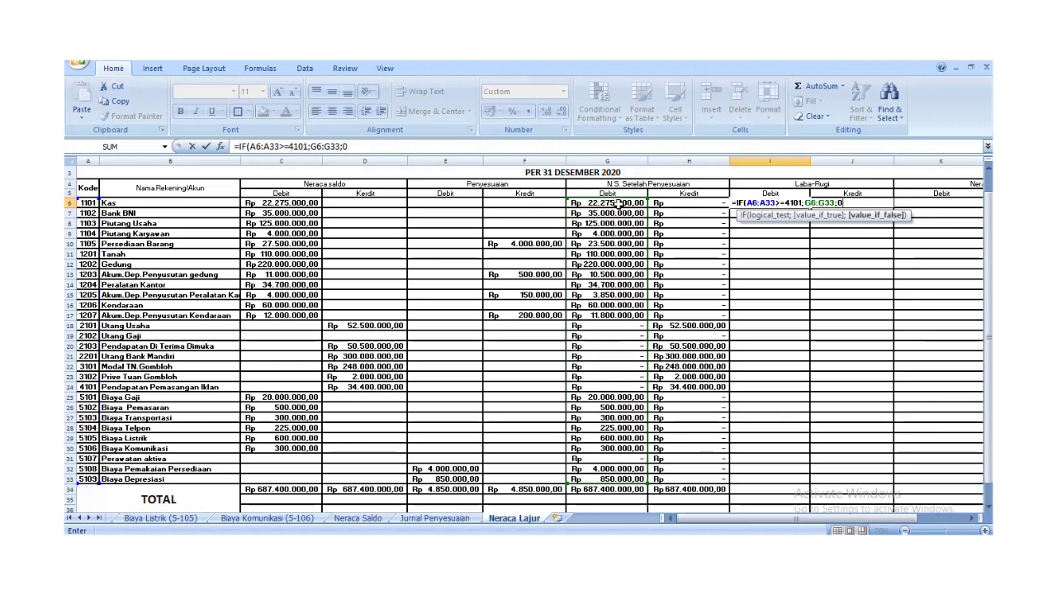
pyautogui.press('Return')
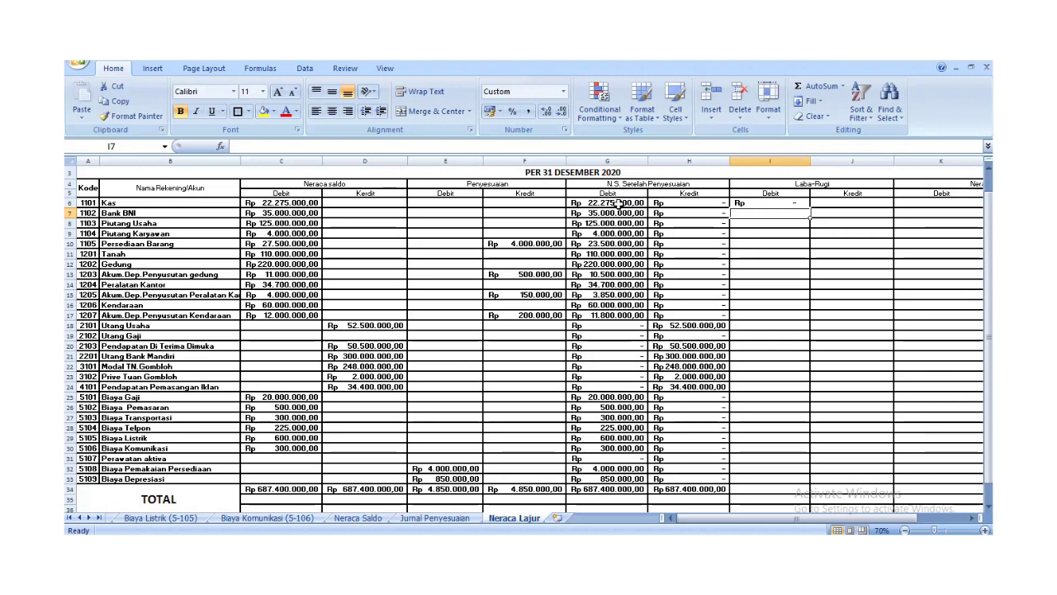
pyautogui.click(758, 203)
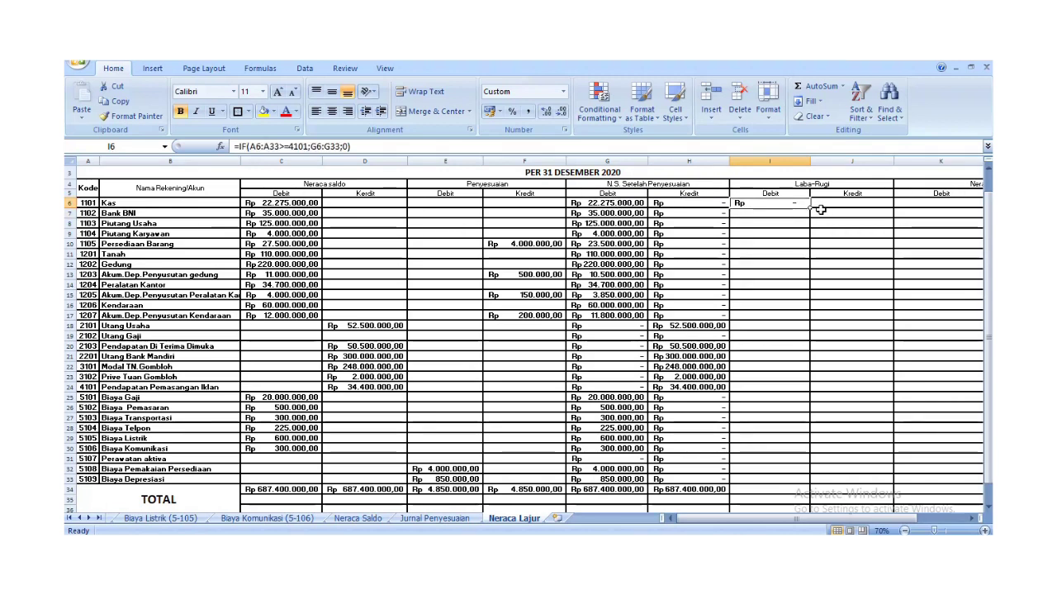
pyautogui.moveTo(813, 209); pyautogui.dragTo(806, 486)
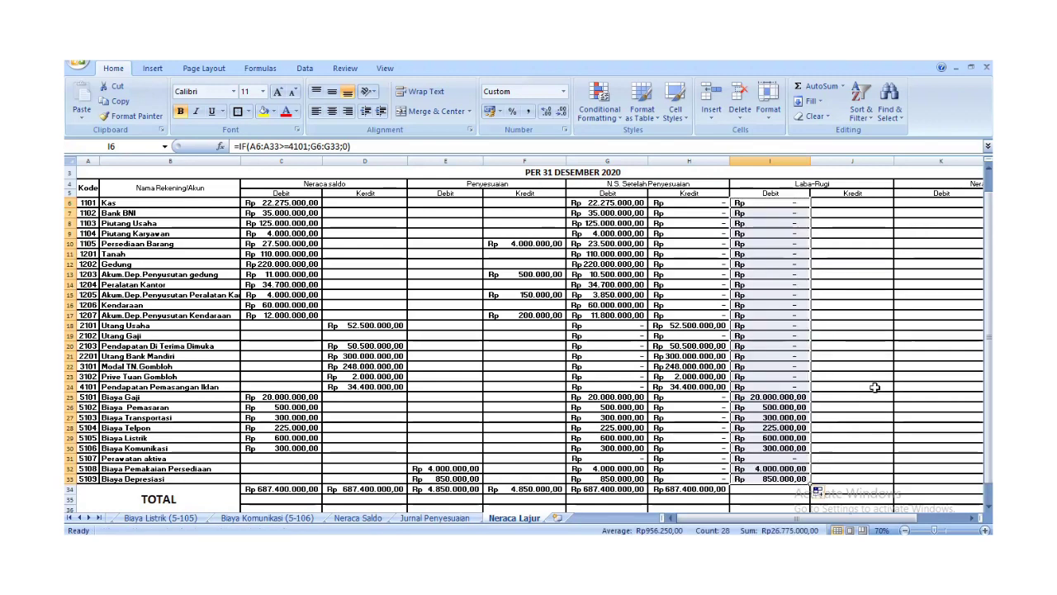
# Enter =IF(A6:A33>=4101;H6:H33) as the Laba-Rugi credit formula for Kas in J6
pyautogui.click(840, 203)
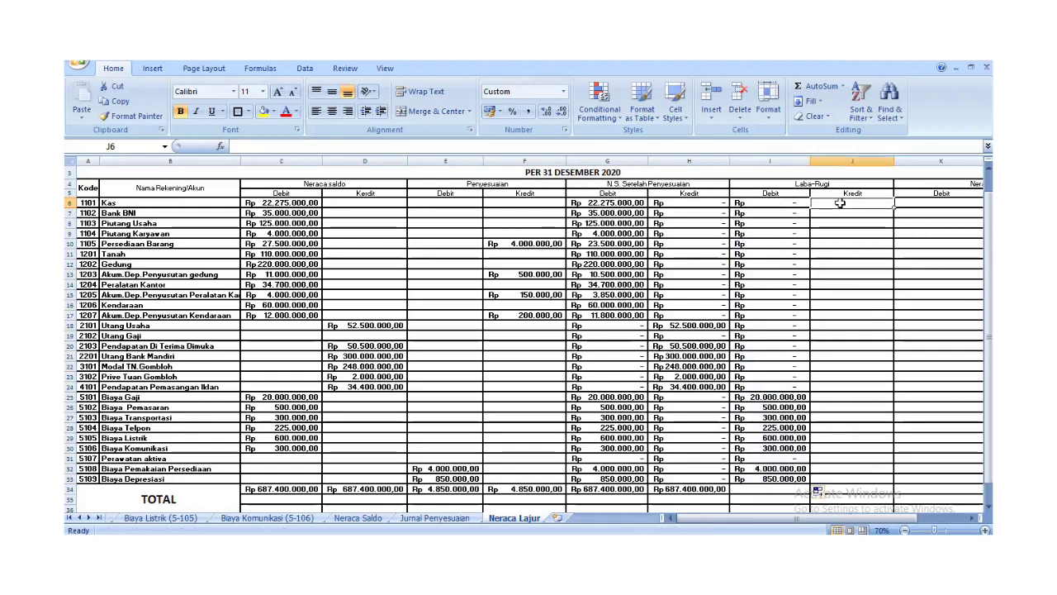
pyautogui.write('=if')
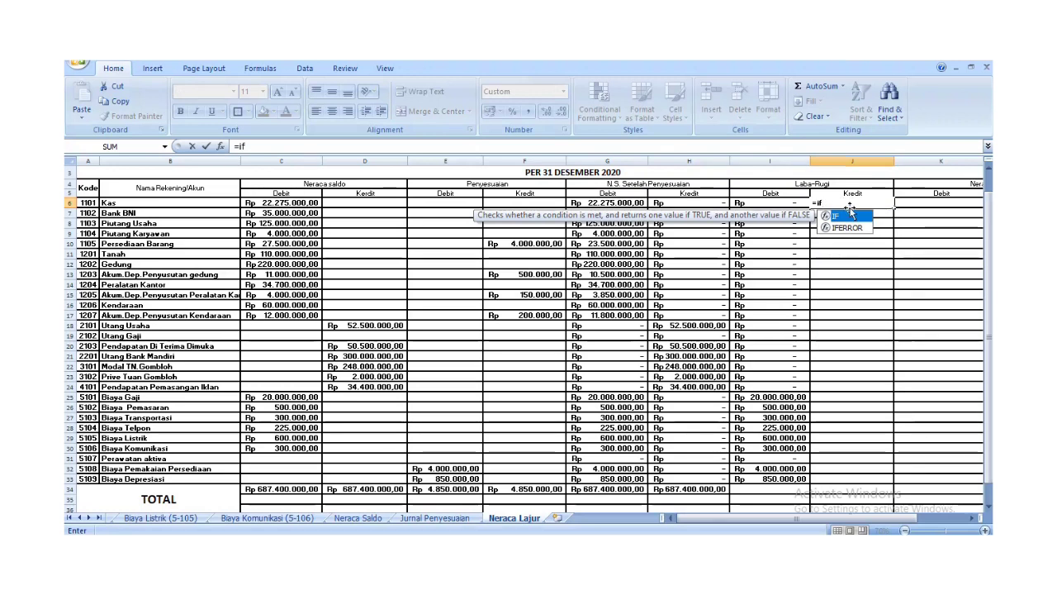
pyautogui.doubleClick(847, 214)
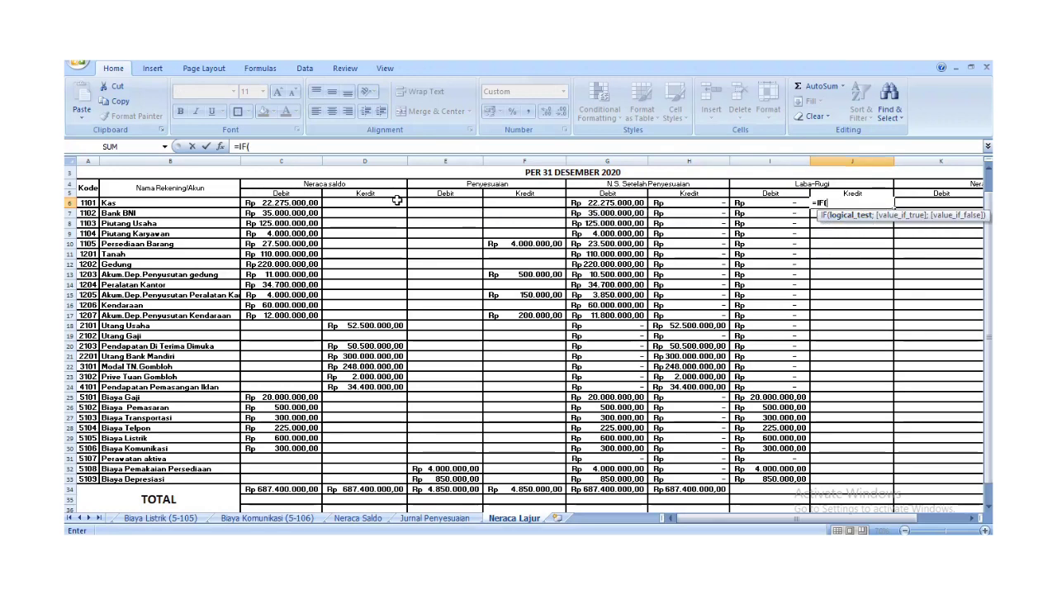
pyautogui.click(88, 202)
pyautogui.moveTo(91, 203); pyautogui.dragTo(96, 483)
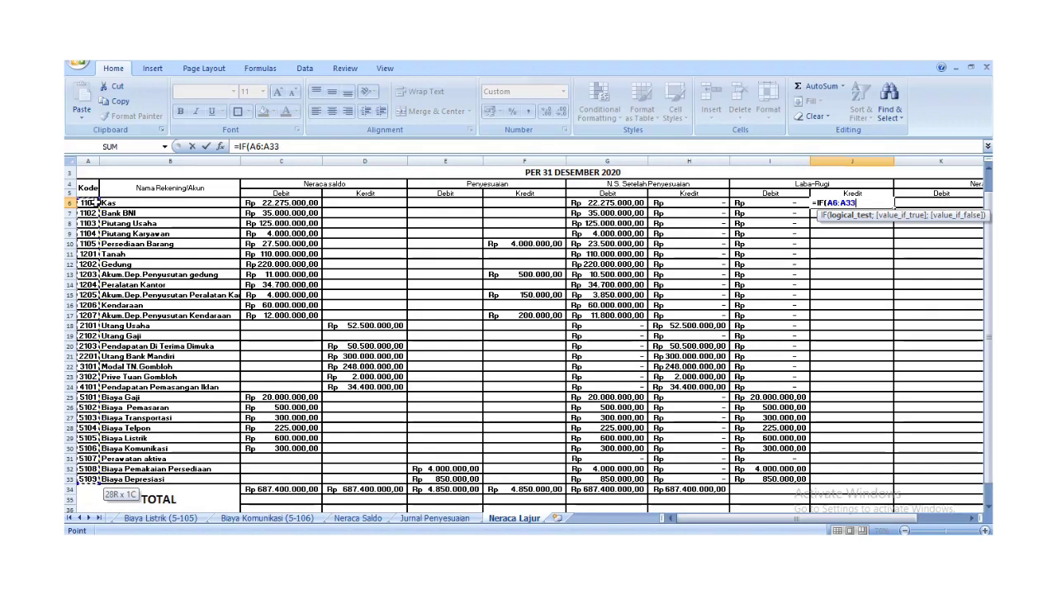
pyautogui.write('>=4101;')
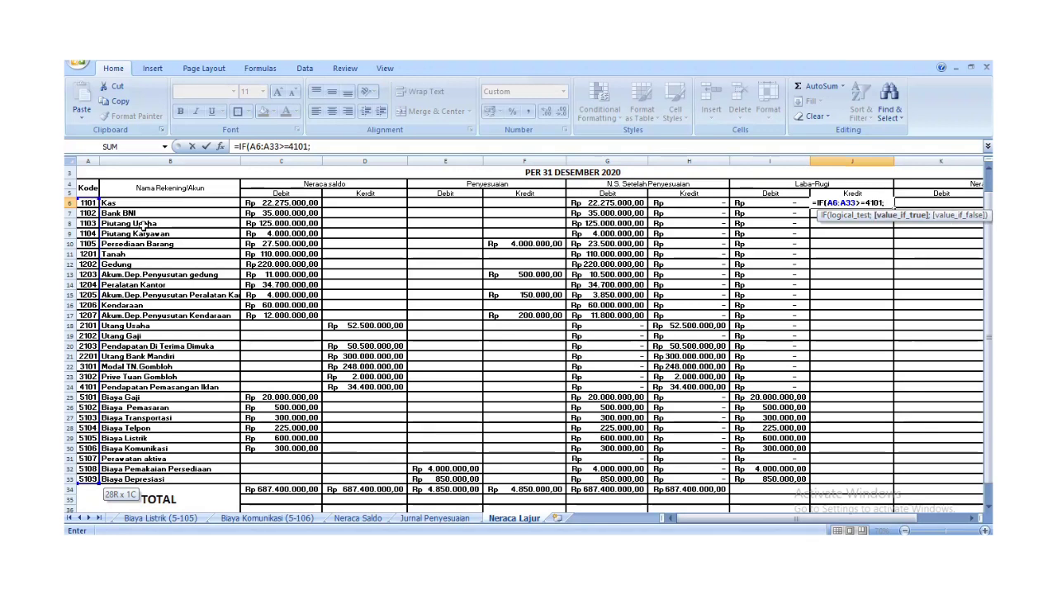
pyautogui.click(699, 203)
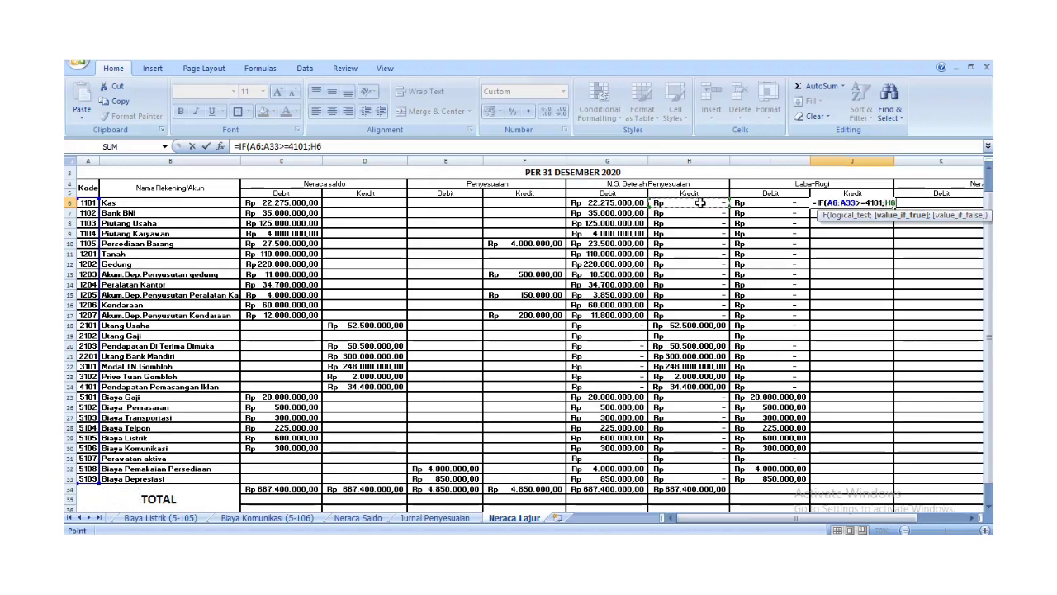
pyautogui.moveTo(700, 203); pyautogui.dragTo(719, 487)
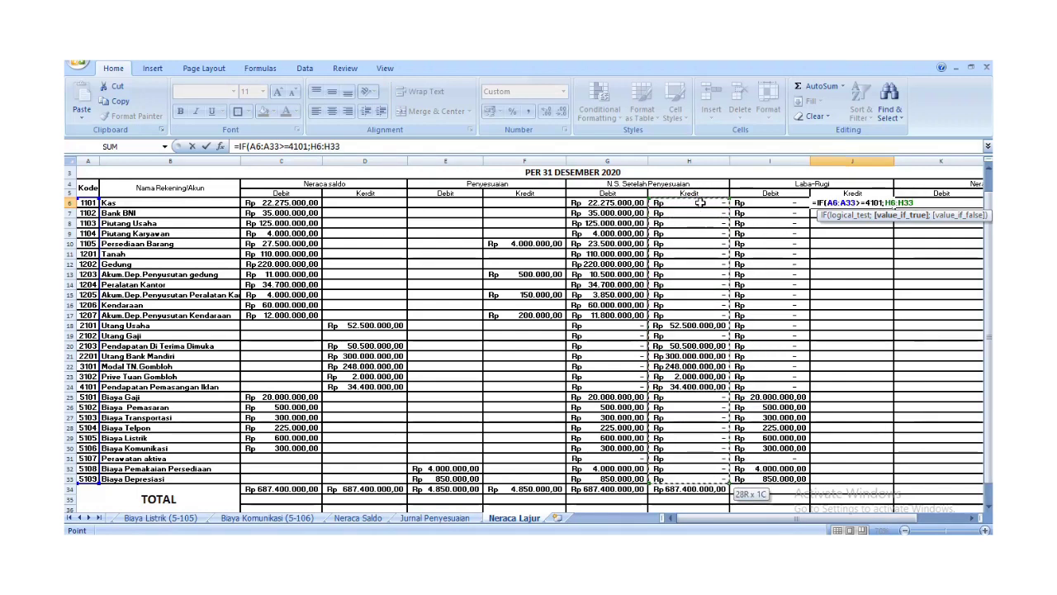
pyautogui.press('Return')
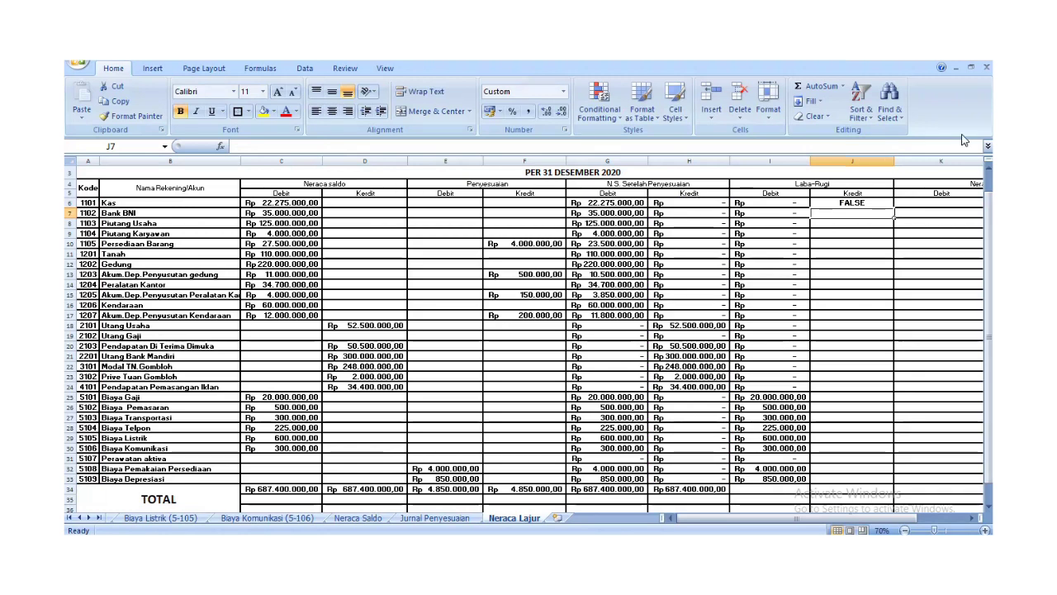
# Add 0 as the false value of the J6 formula and copy it down to Biaya Depresiasi in J33
pyautogui.click(859, 203)
pyautogui.press('F2')
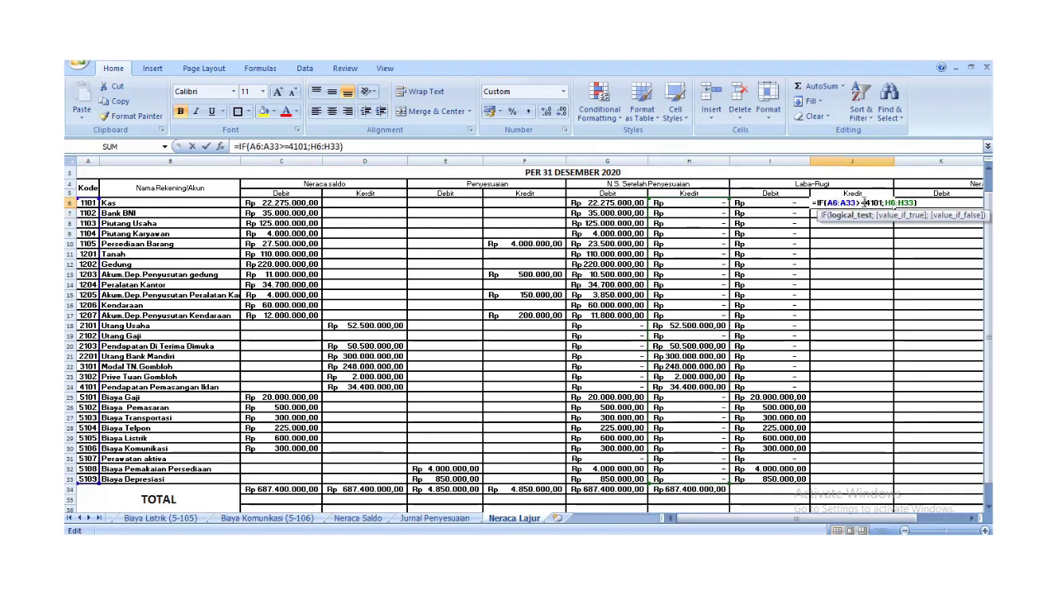
pyautogui.press('BackSpace')
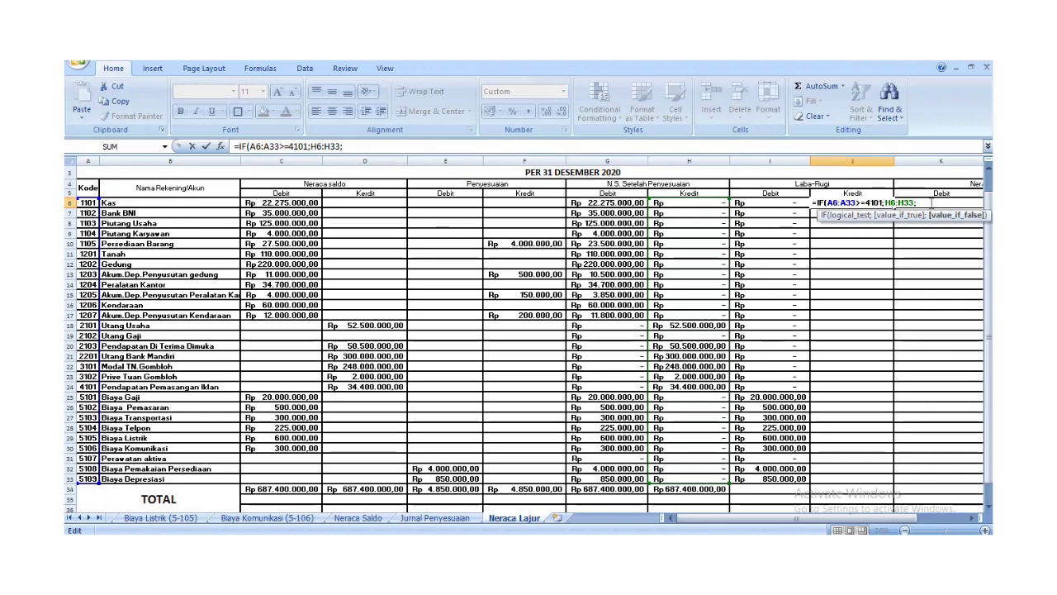
pyautogui.press('Return')
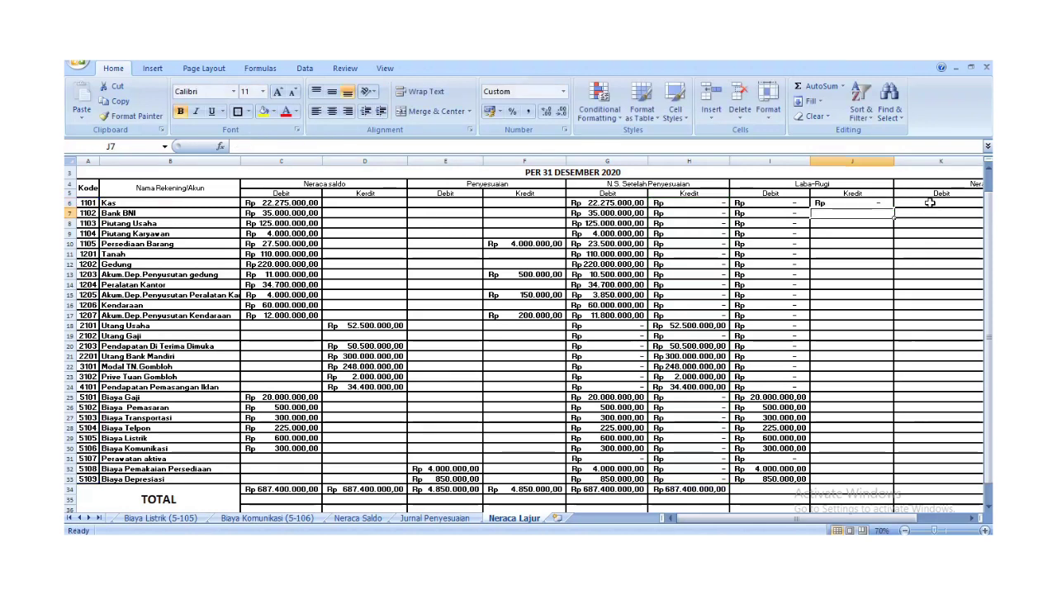
pyautogui.click(879, 203)
pyautogui.moveTo(893, 208); pyautogui.dragTo(893, 491)
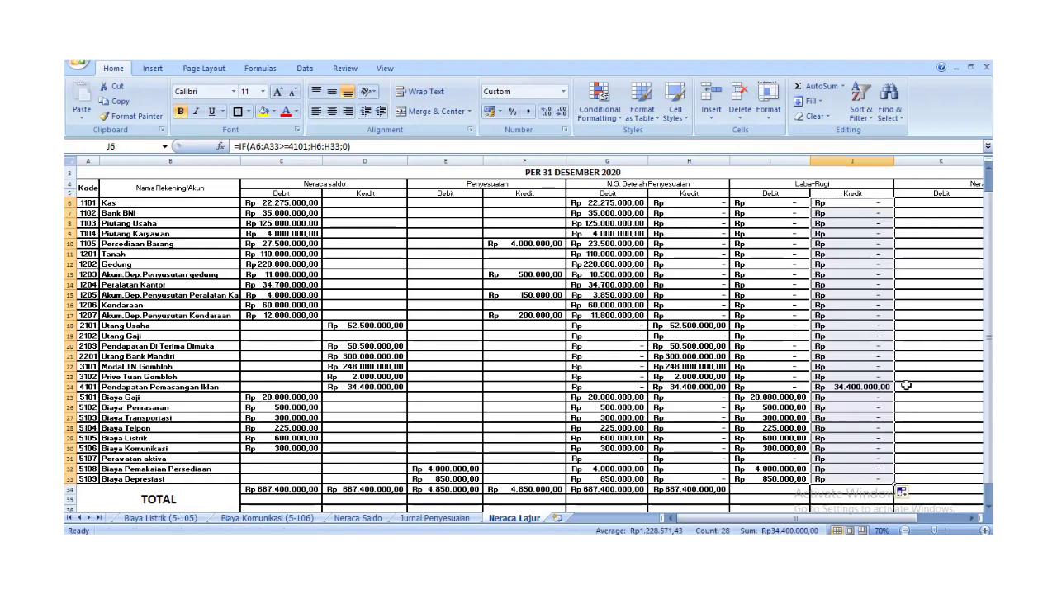
pyautogui.click(720, 490)
pyautogui.moveTo(729, 495); pyautogui.dragTo(873, 501)
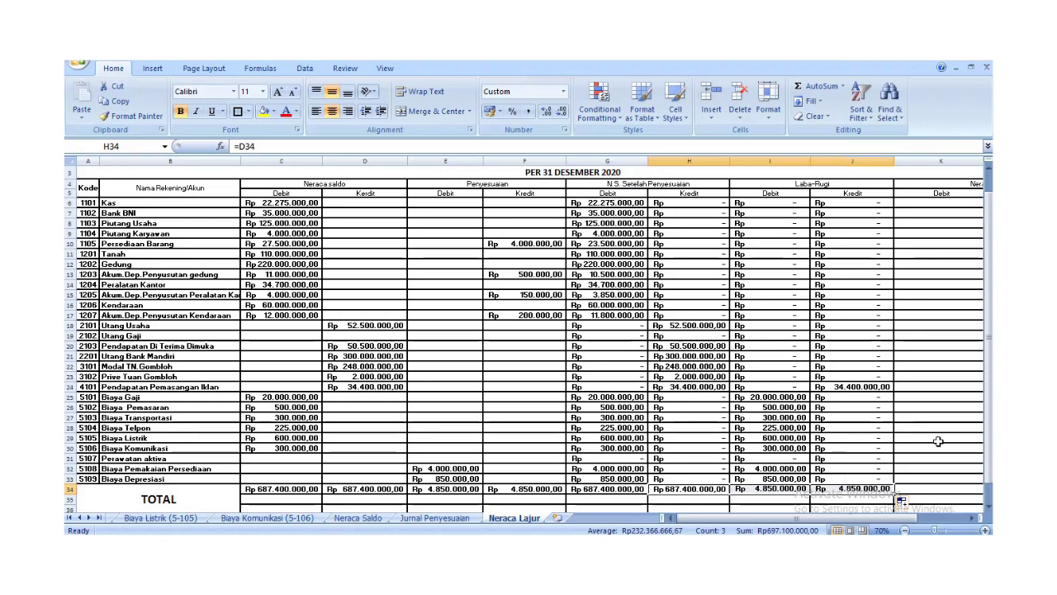
pyautogui.moveTo(761, 498); pyautogui.dragTo(825, 495)
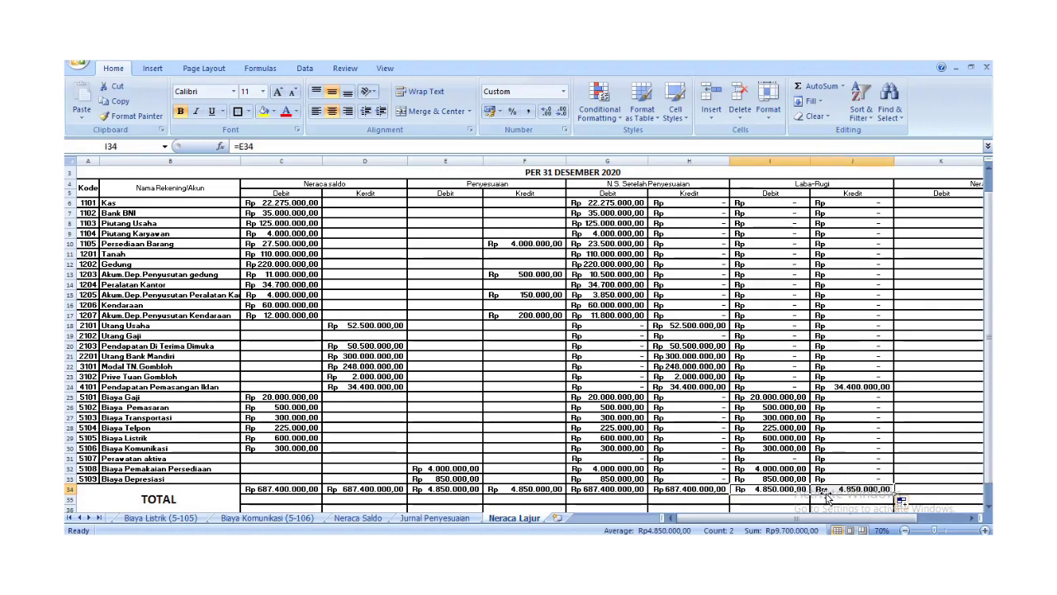
pyautogui.press('Delete')
# Total the Laba-Rugi debit column in I34 with =SUM(I6:I33)
pyautogui.scroll(-2, 791, 439)
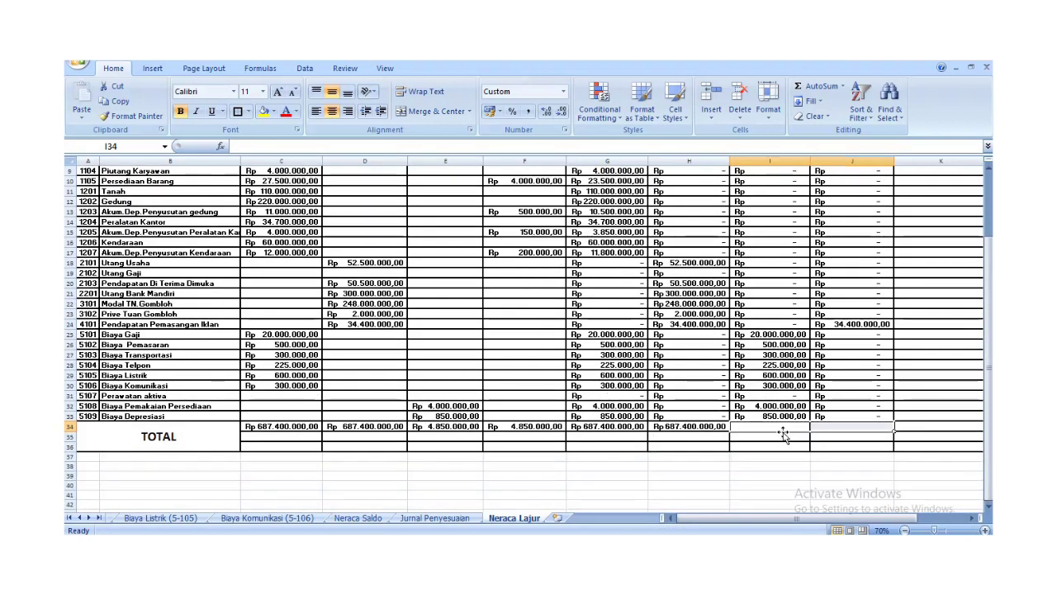
pyautogui.write('=')
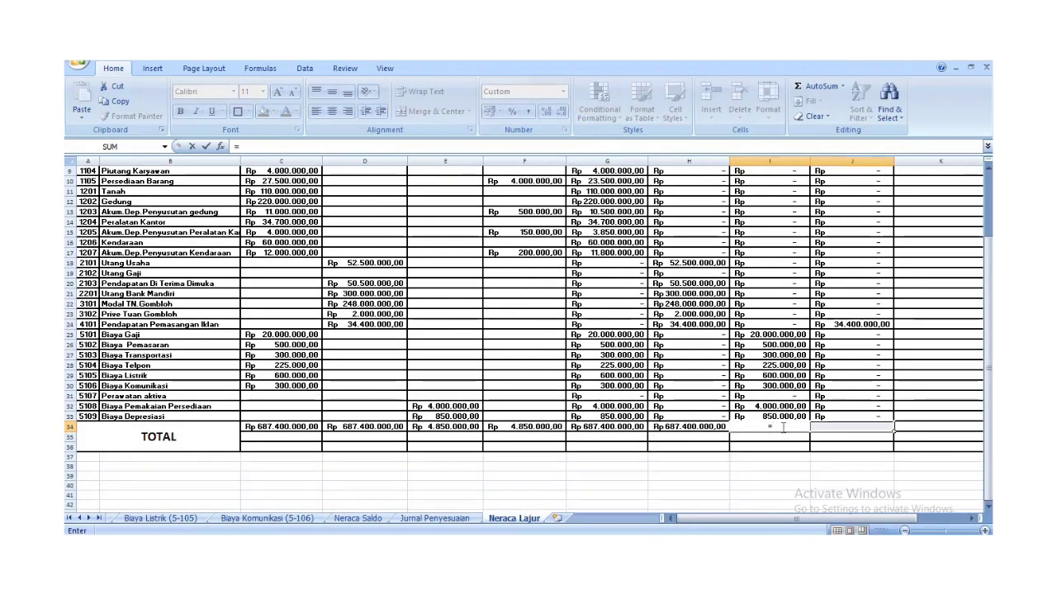
pyautogui.write('su')
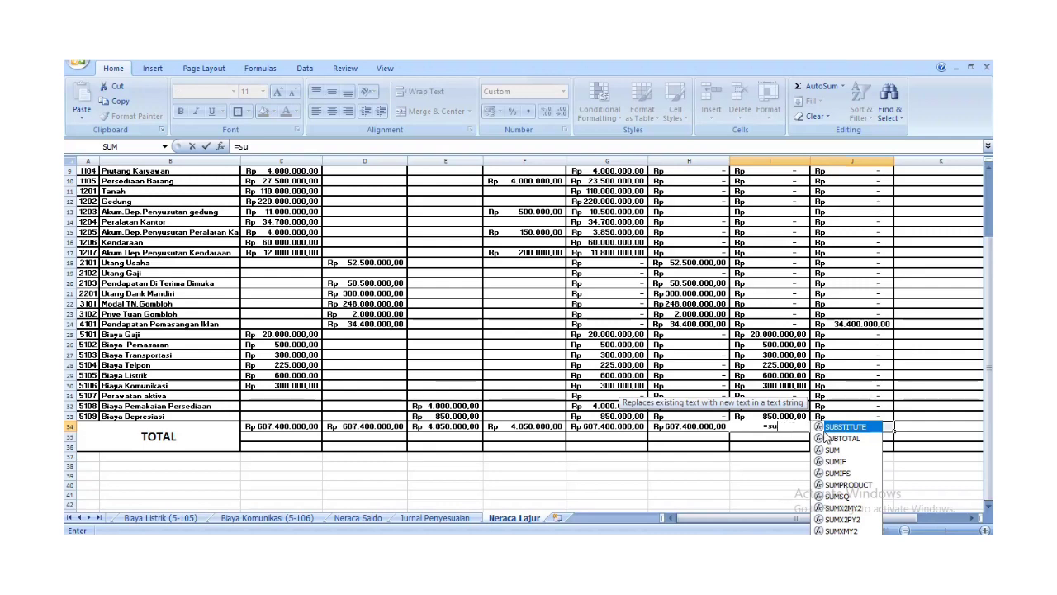
pyautogui.doubleClick(833, 449)
pyautogui.scroll(3, 801, 310)
pyautogui.moveTo(776, 236); pyautogui.dragTo(775, 509)
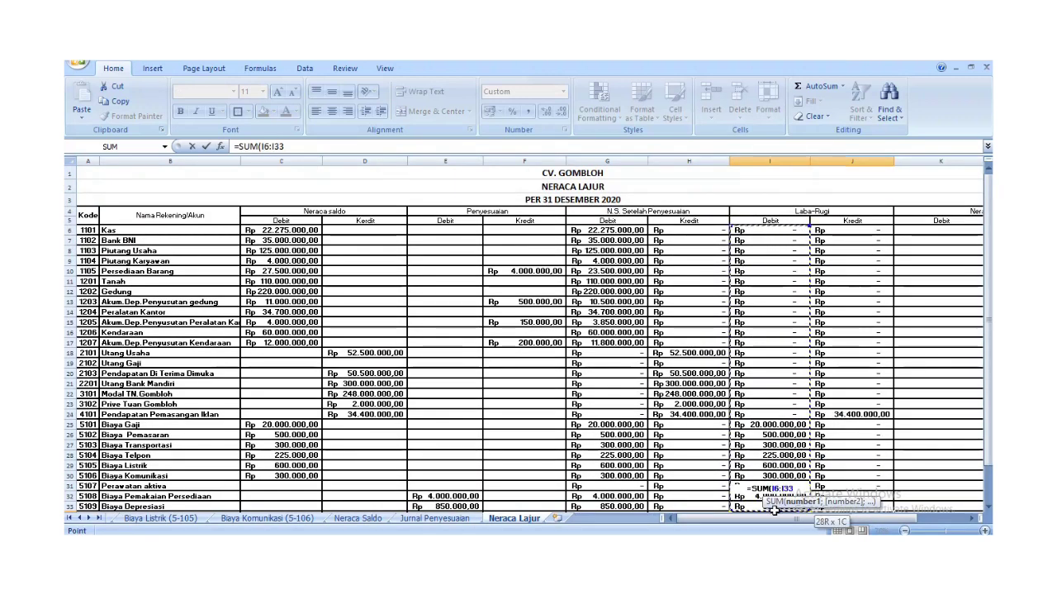
pyautogui.press('Return')
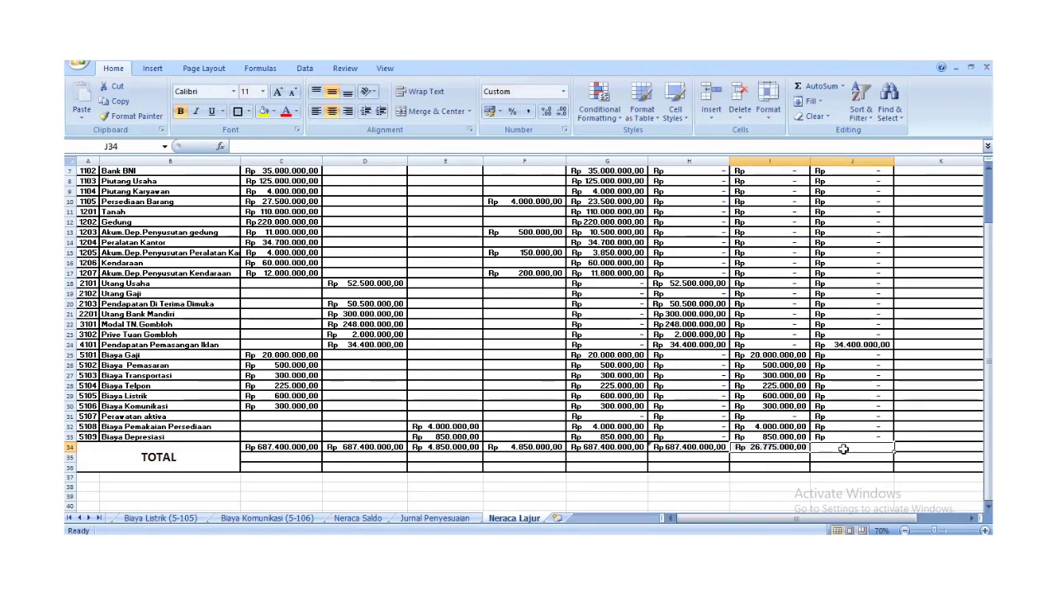
pyautogui.scroll(2, 843, 449)
pyautogui.scroll(-2, 847, 442)
pyautogui.click(786, 446)
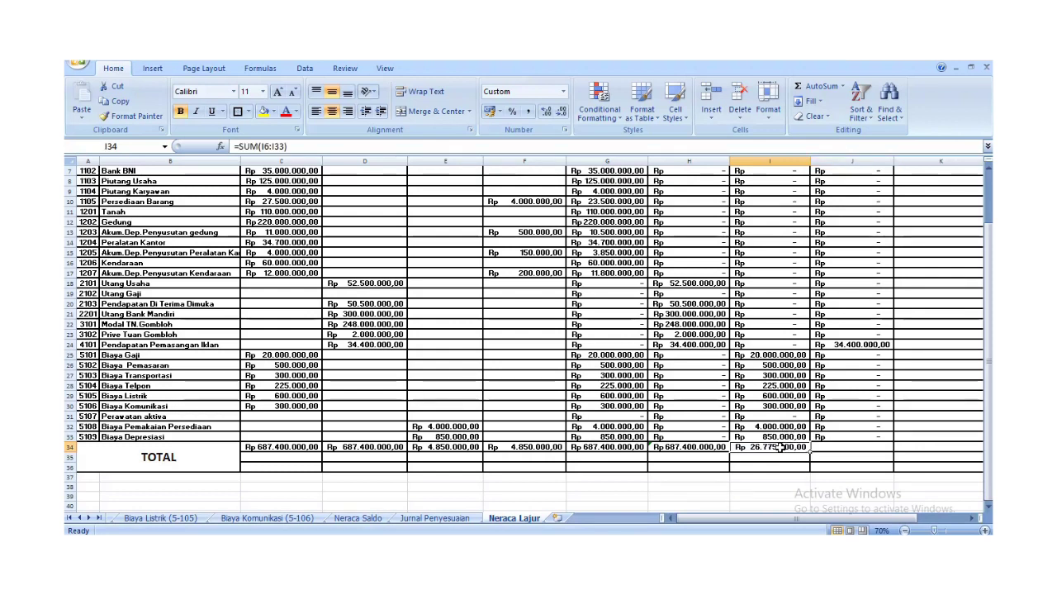
pyautogui.scroll(1, 824, 456)
pyautogui.scroll(-1, 823, 458)
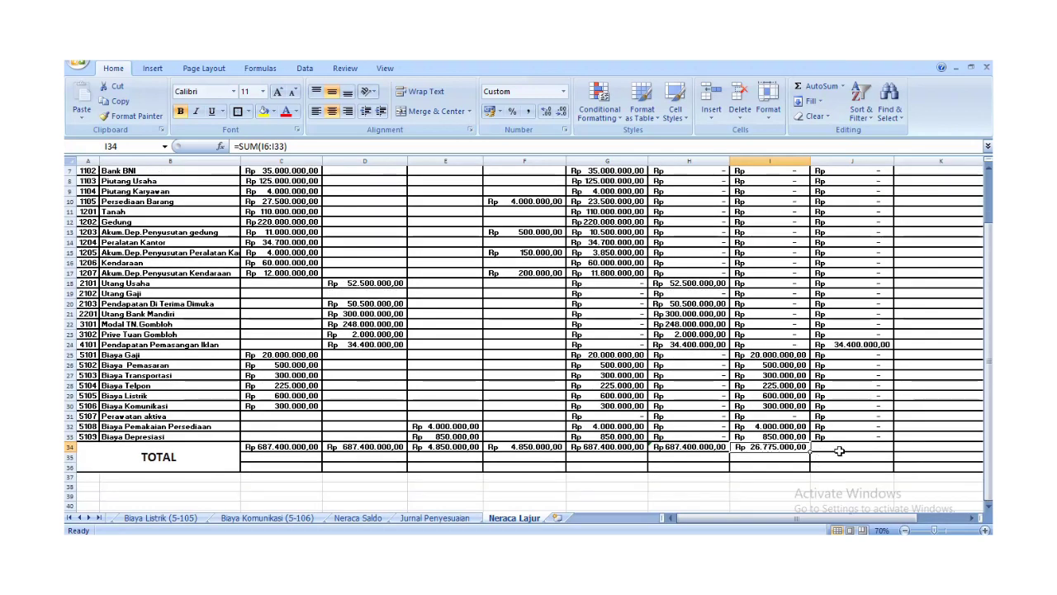
# Copy the Laba-Rugi debit total formula from I34 across to the credit total in J34
pyautogui.click(833, 456)
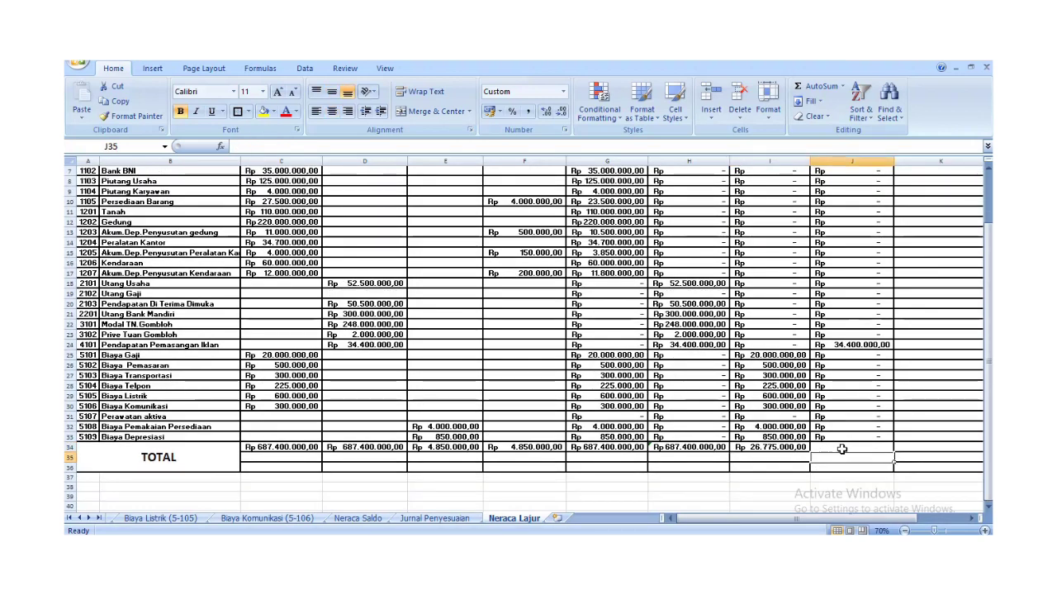
pyautogui.click(793, 451)
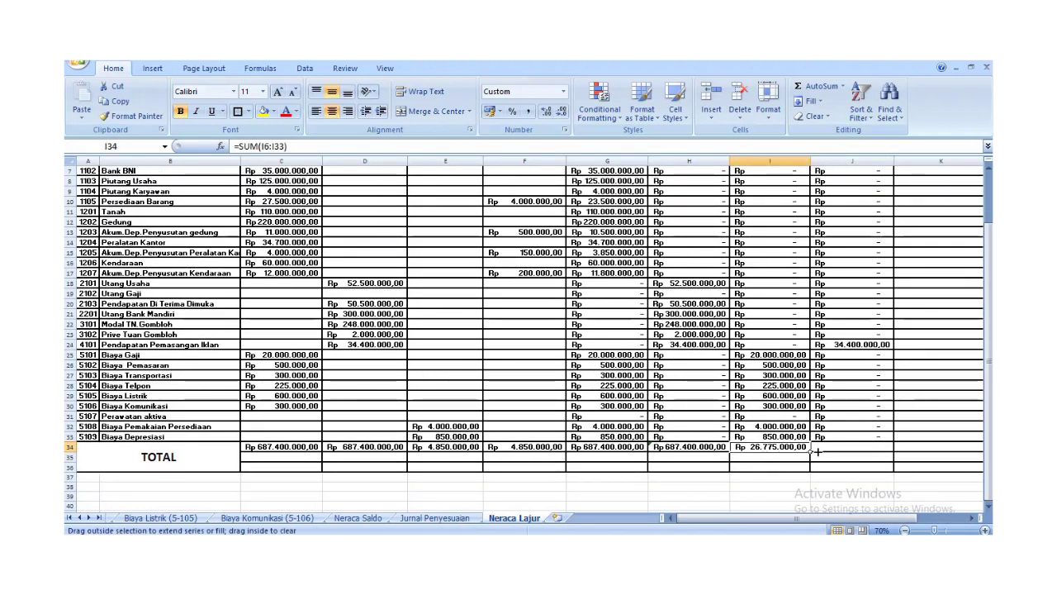
pyautogui.moveTo(816, 450); pyautogui.dragTo(897, 454)
pyautogui.scroll(-3, 901, 423)
pyautogui.scroll(2, 900, 423)
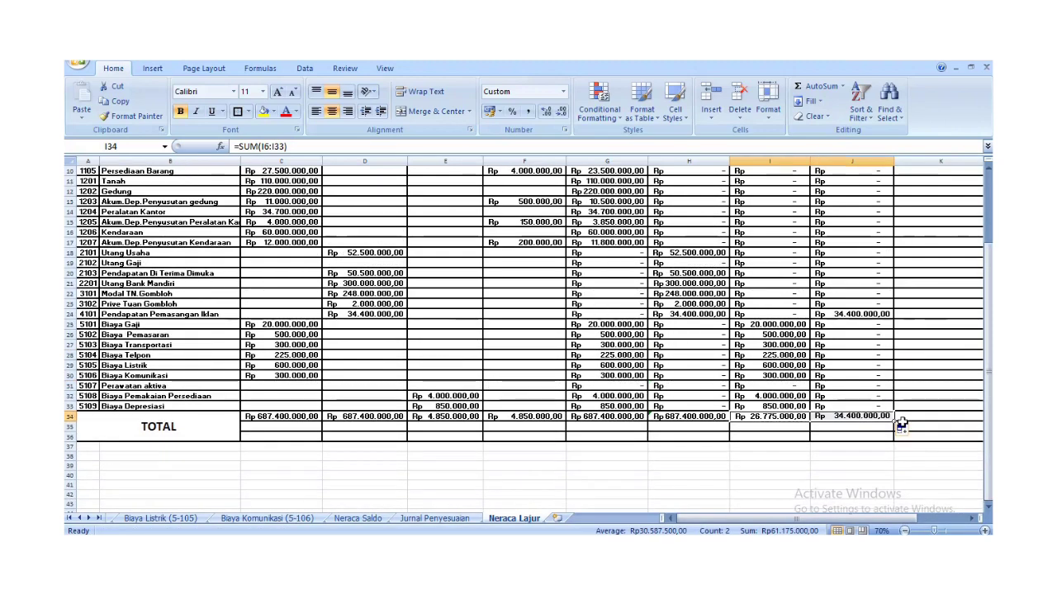
pyautogui.scroll(1, 900, 423)
pyautogui.scroll(2, 851, 420)
pyautogui.scroll(-2, 859, 419)
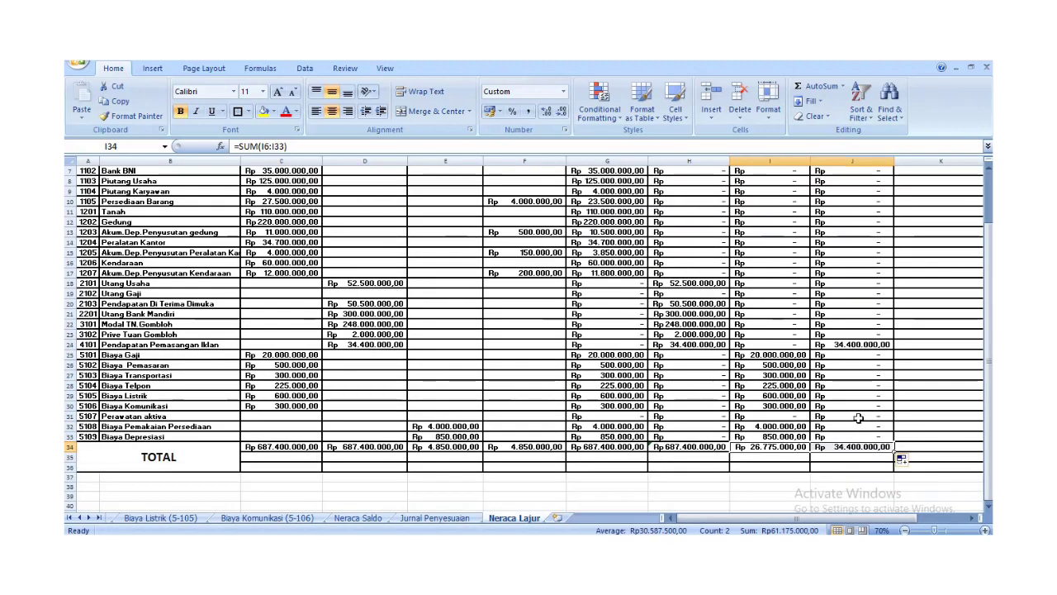
# Calculate the Laba-Rugi difference between the credit and debit totals in I35 with =J34-I34
pyautogui.click(760, 459)
pyautogui.scroll(2, 771, 397)
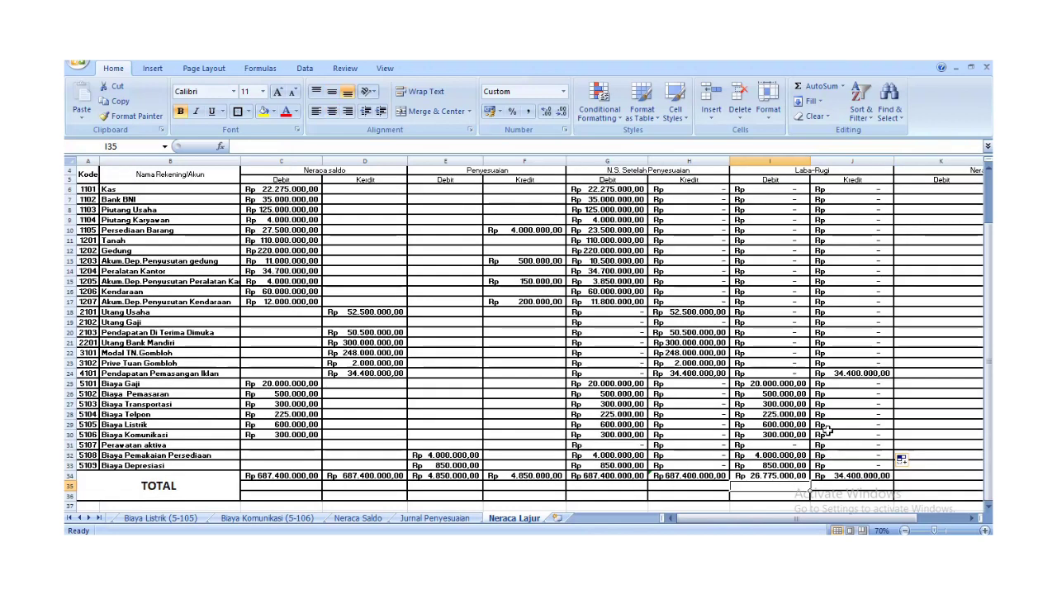
pyautogui.scroll(-1, 837, 396)
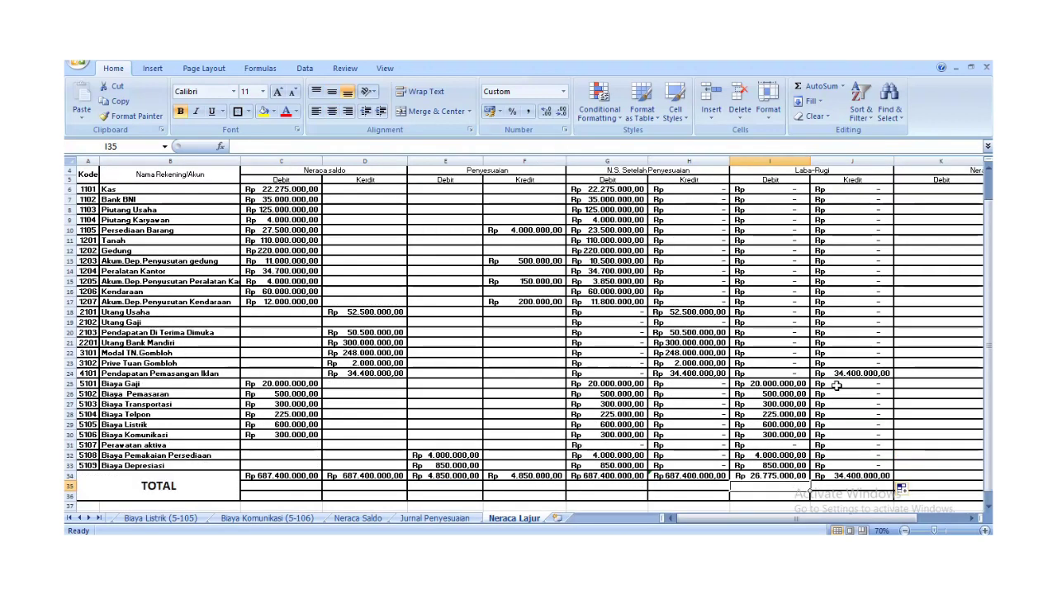
pyautogui.scroll(1, 837, 386)
pyautogui.scroll(-3, 822, 409)
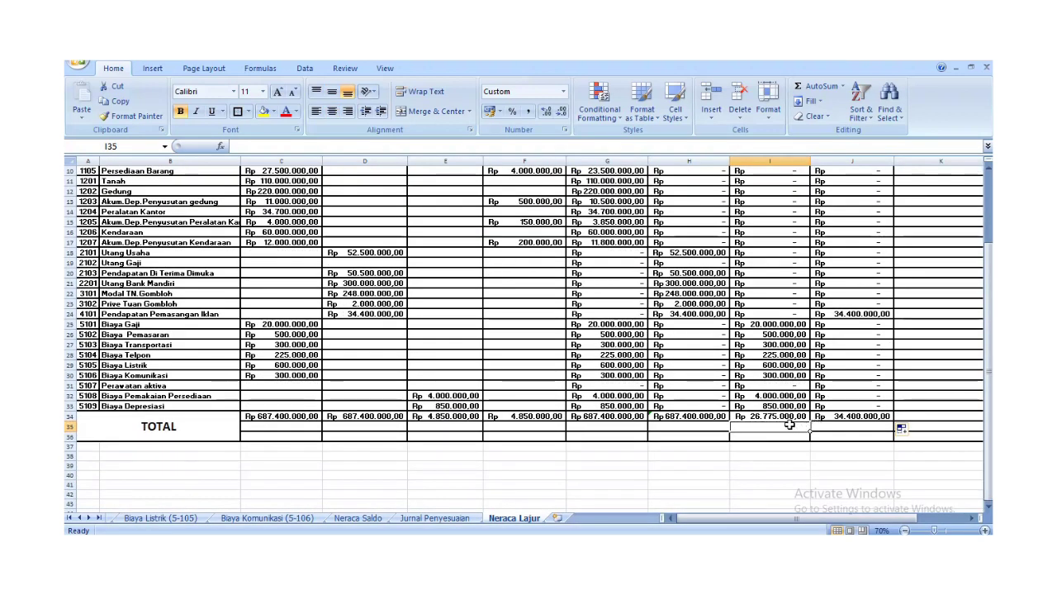
pyautogui.scroll(3, 795, 417)
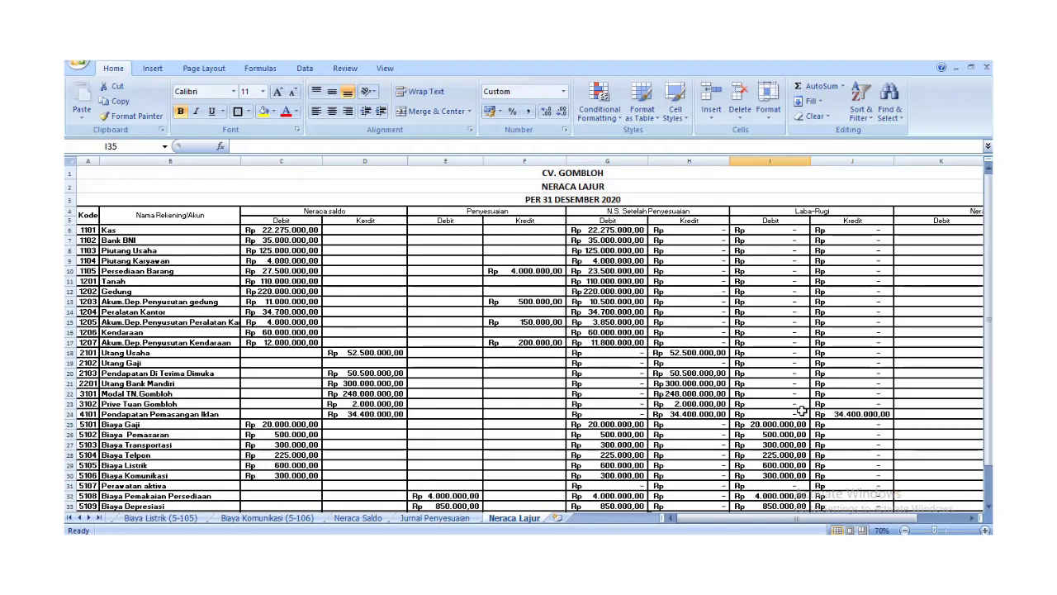
pyautogui.scroll(-2, 801, 410)
pyautogui.scroll(1, 834, 403)
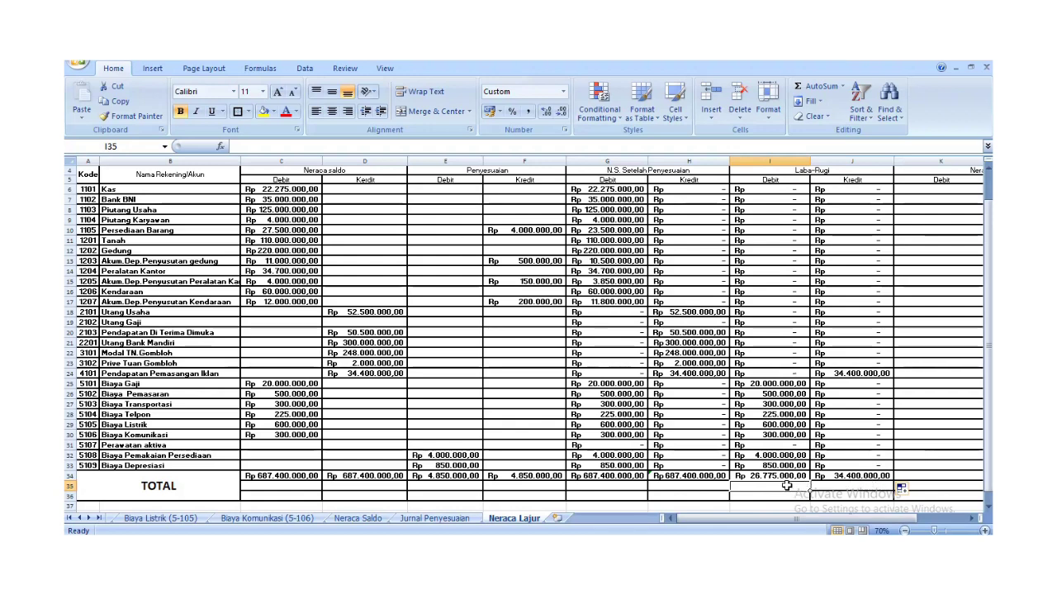
pyautogui.write('=')
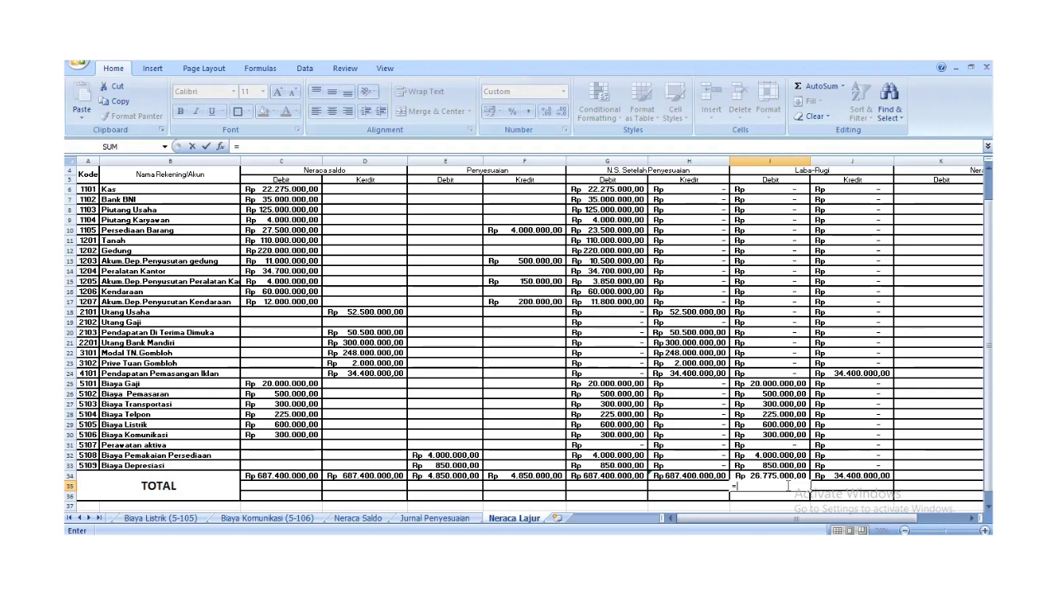
pyautogui.click(846, 475)
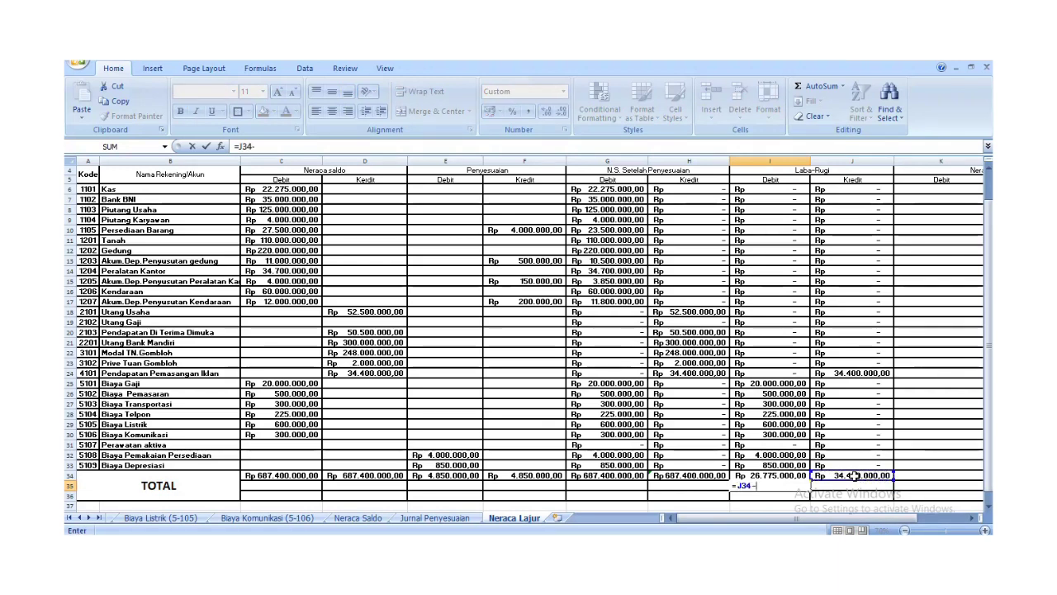
pyautogui.click(764, 475)
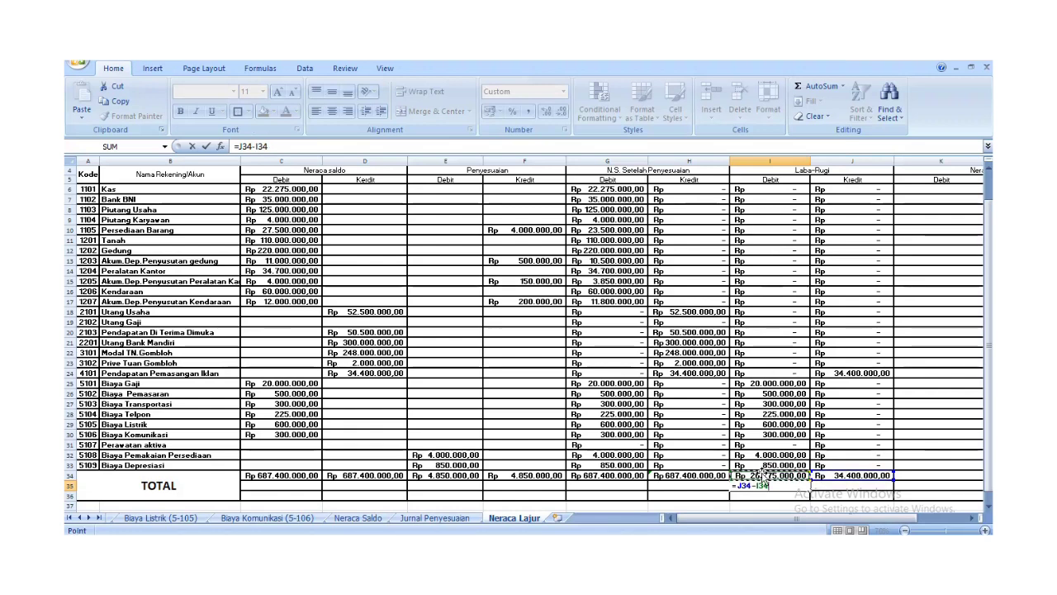
pyautogui.press('Return')
pyautogui.scroll(-2, 794, 459)
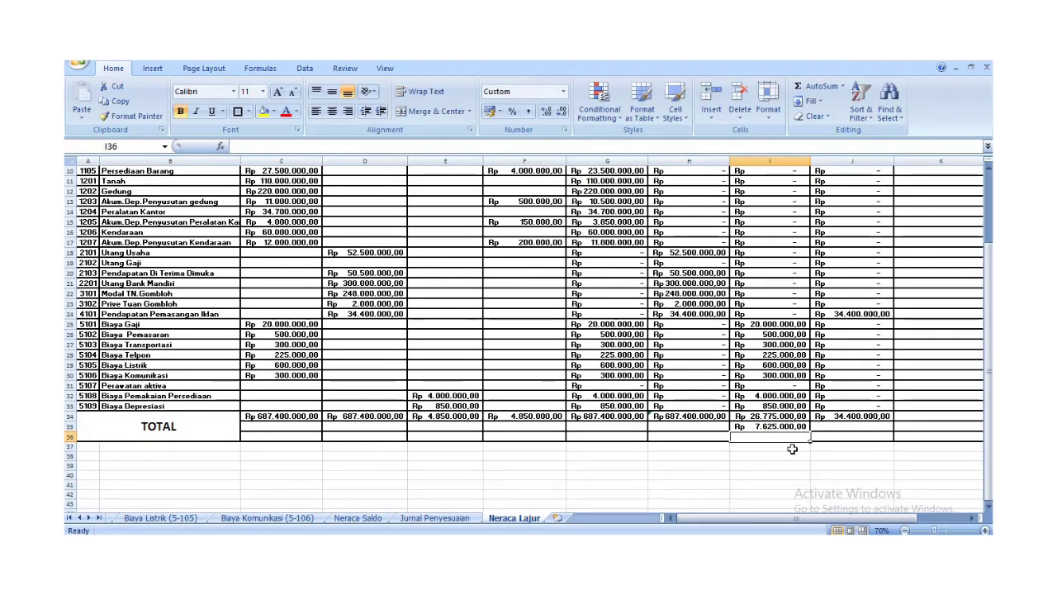
# Add up I34:I35 in I36 with a SUM formula and copy it across to J36
pyautogui.scroll(1, 789, 437)
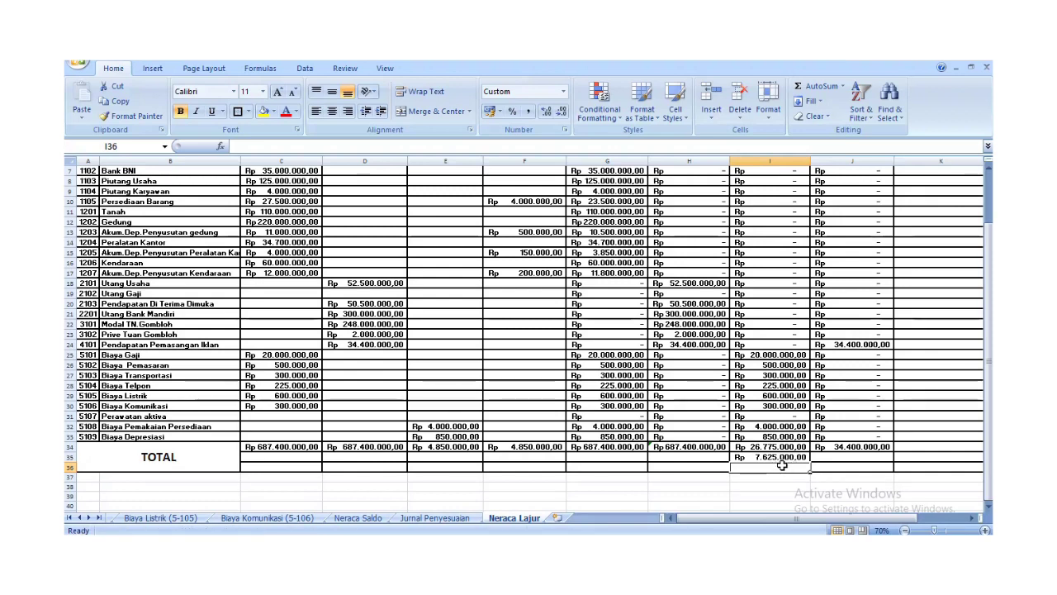
pyautogui.write('=SUM(')
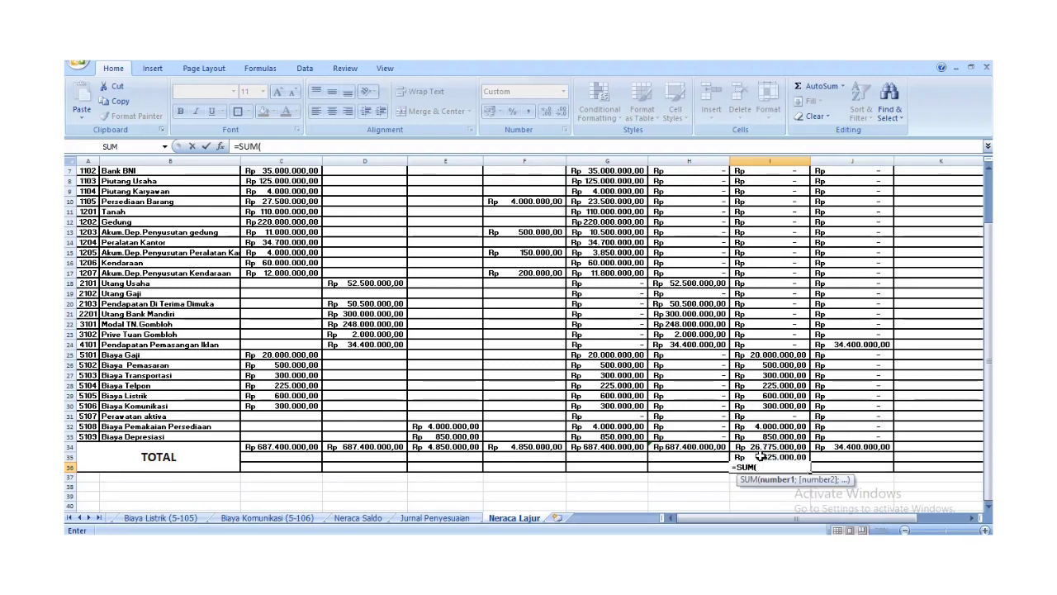
pyautogui.moveTo(765, 446); pyautogui.dragTo(765, 457)
pyautogui.press('Return')
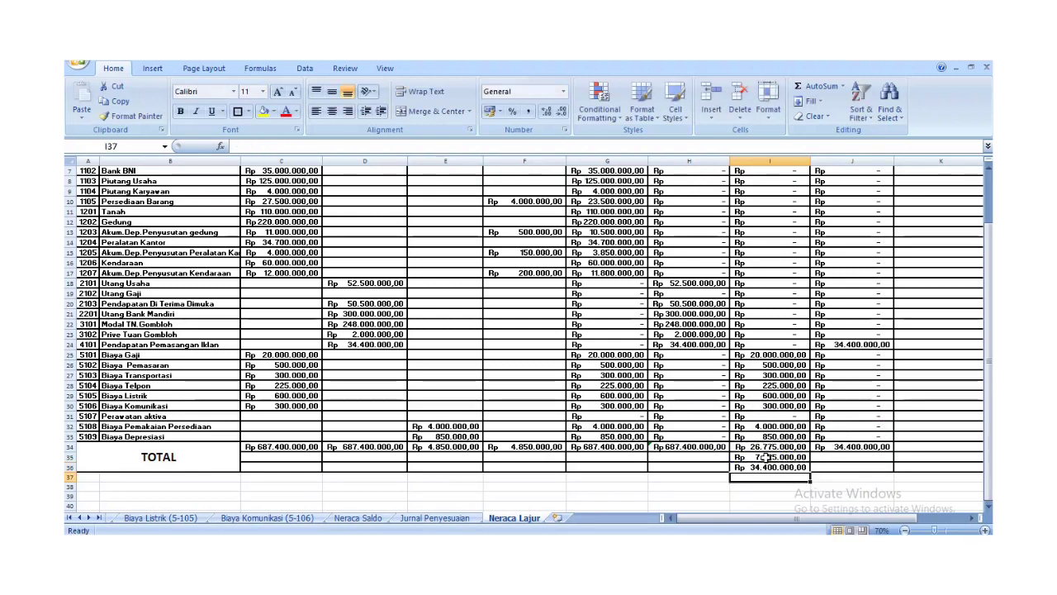
pyautogui.click(800, 467)
pyautogui.moveTo(810, 469); pyautogui.dragTo(879, 479)
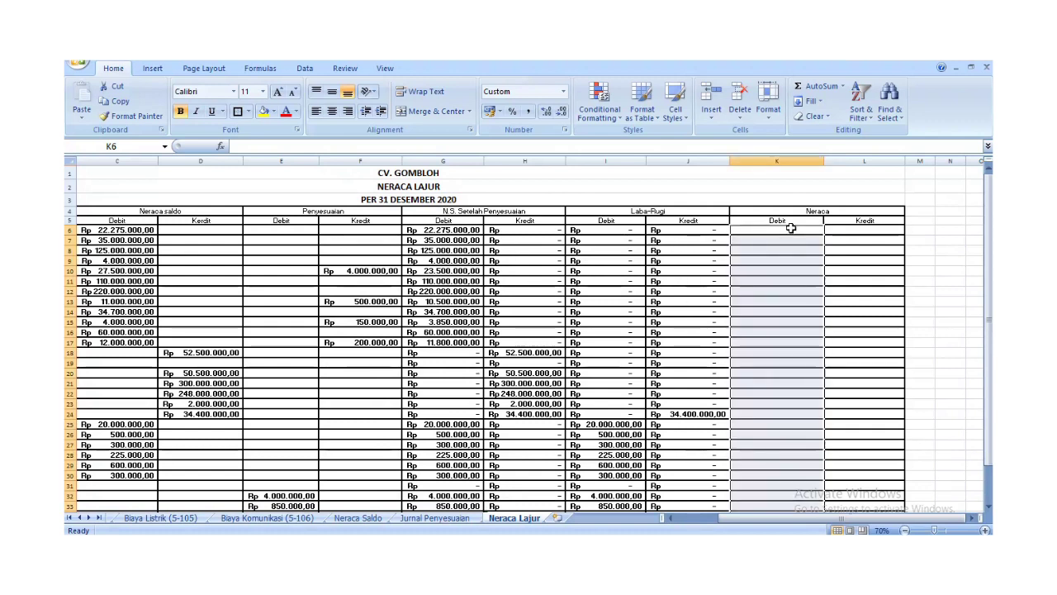
# Start the Neraca debit formula for Kas in K6 with the condition =IF(A6:A33<4101
pyautogui.click(790, 228)
pyautogui.write('=if')
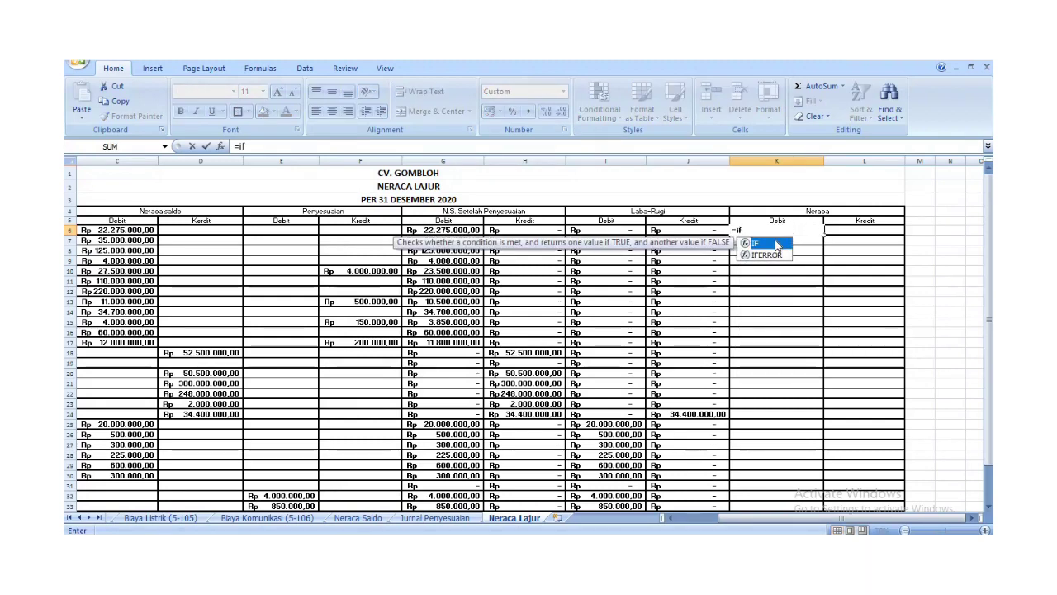
pyautogui.press('Tab')
pyautogui.hscroll(-2, 828, 526)
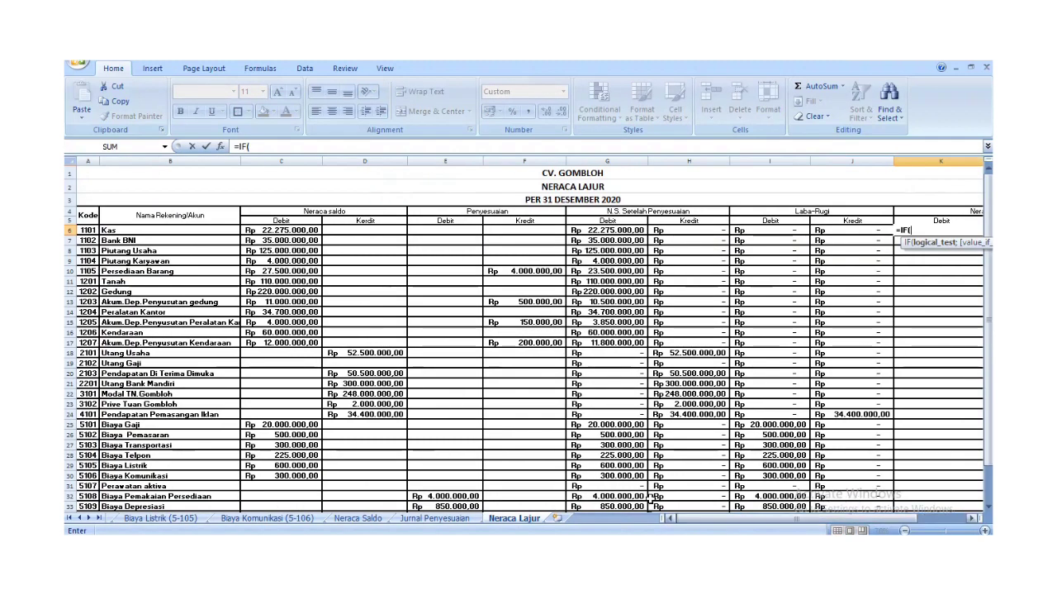
pyautogui.click(92, 230)
pyautogui.moveTo(98, 234); pyautogui.dragTo(99, 469)
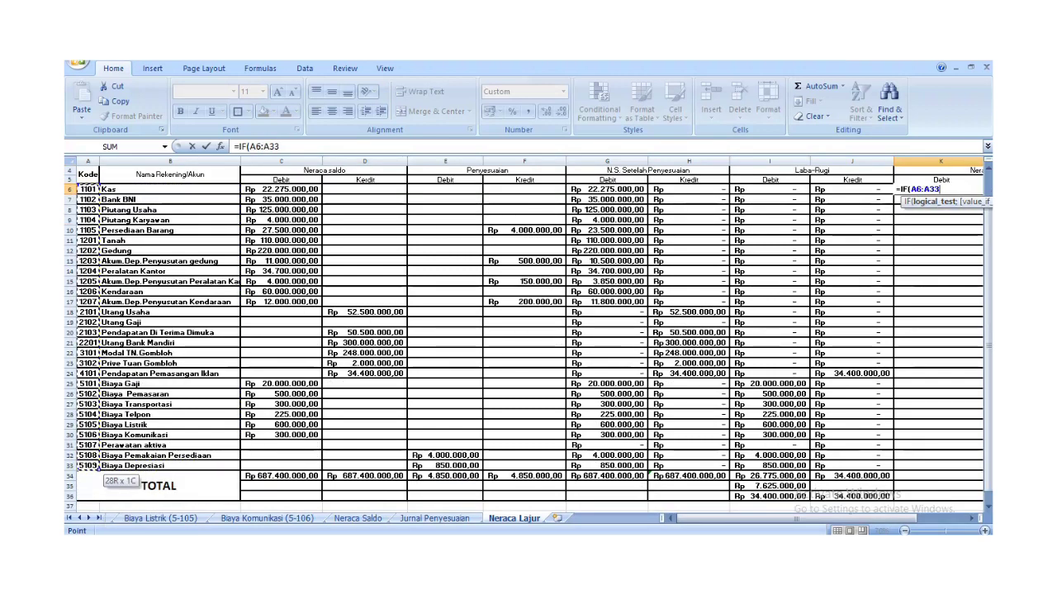
pyautogui.moveTo(688, 518); pyautogui.dragTo(756, 524)
pyautogui.scroll(1, 816, 388)
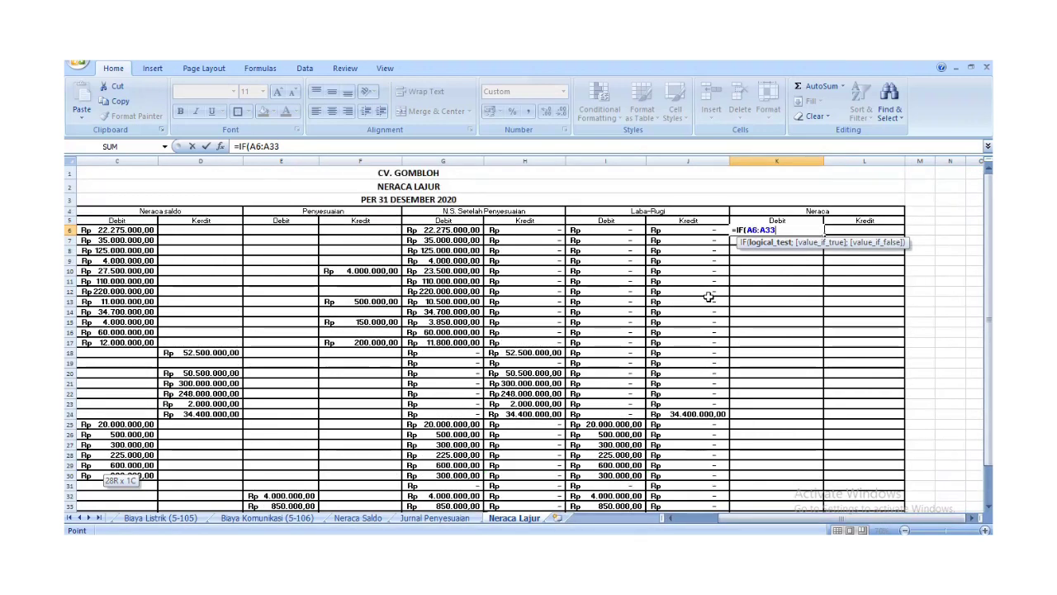
pyautogui.write('<4101')
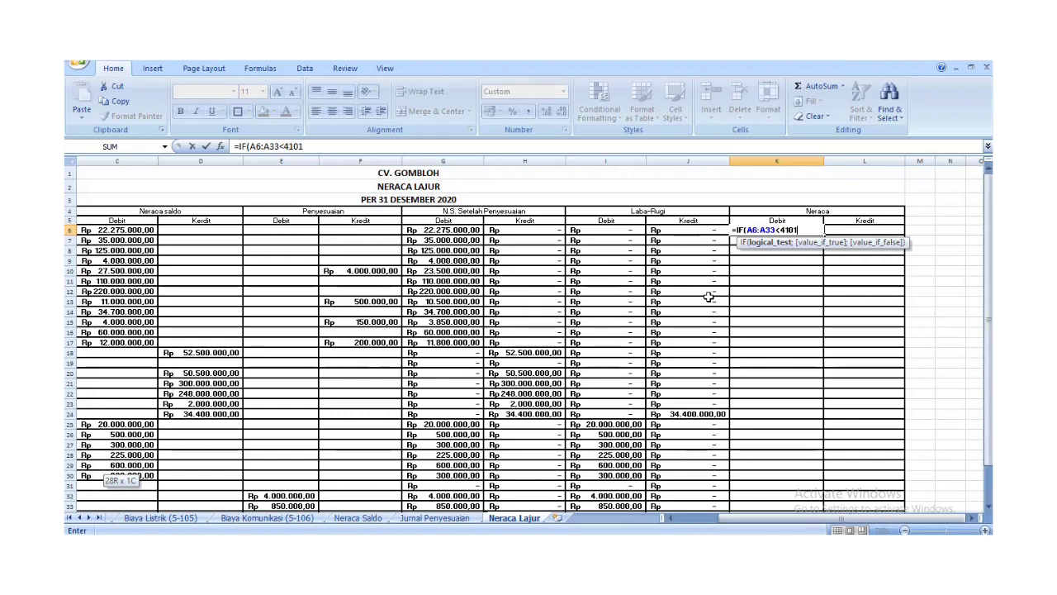
# Complete the K6 formula as =IF(A6:A33<4101;G6:G33;0) and copy it down to K33
pyautogui.write(';')
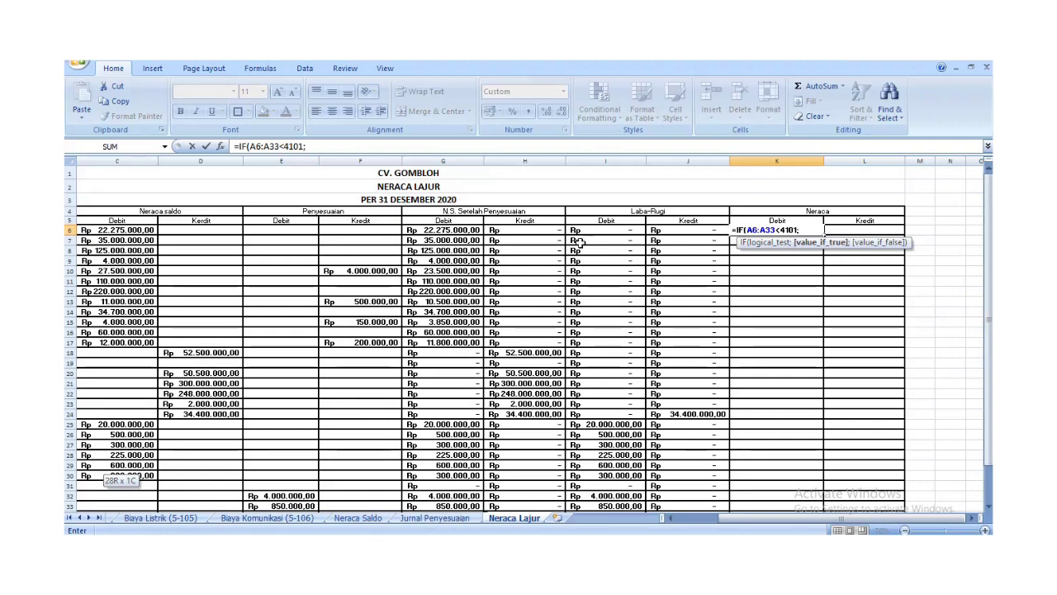
pyautogui.moveTo(452, 231); pyautogui.dragTo(454, 499)
pyautogui.write(';0')
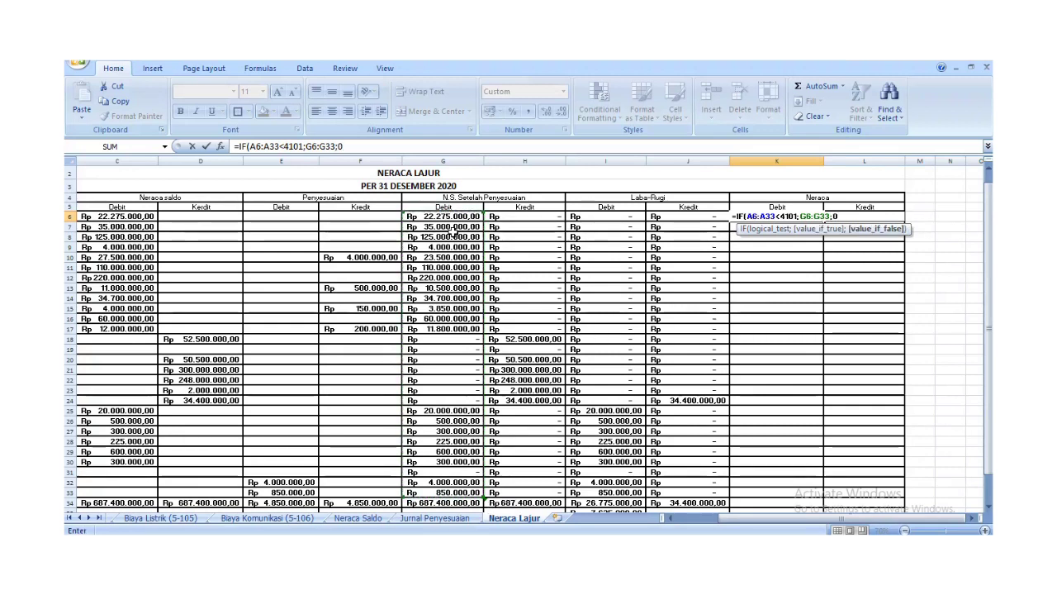
pyautogui.press('Return')
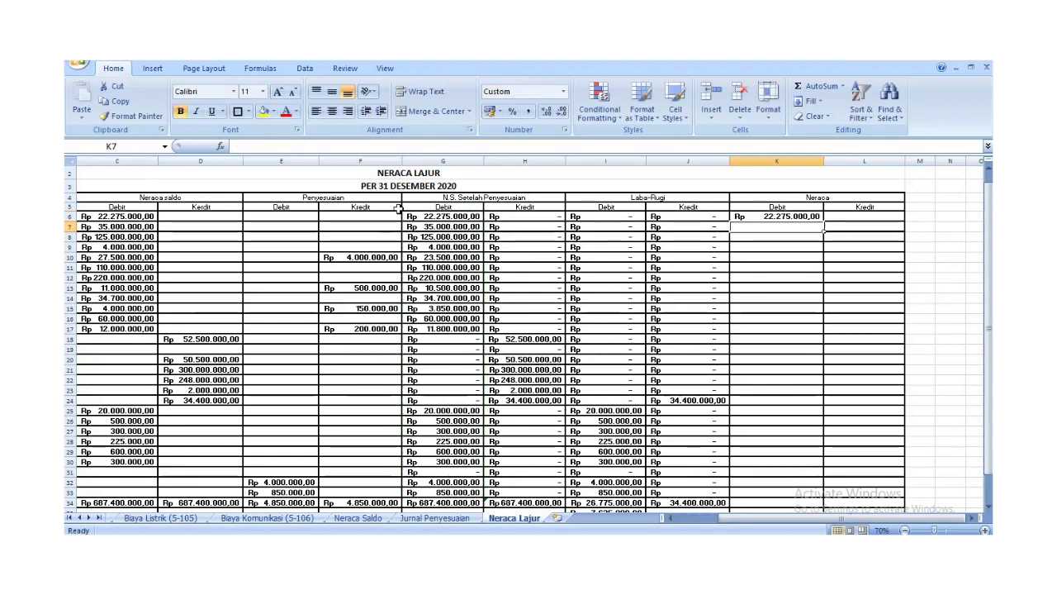
pyautogui.click(792, 217)
pyautogui.moveTo(825, 220); pyautogui.dragTo(822, 496)
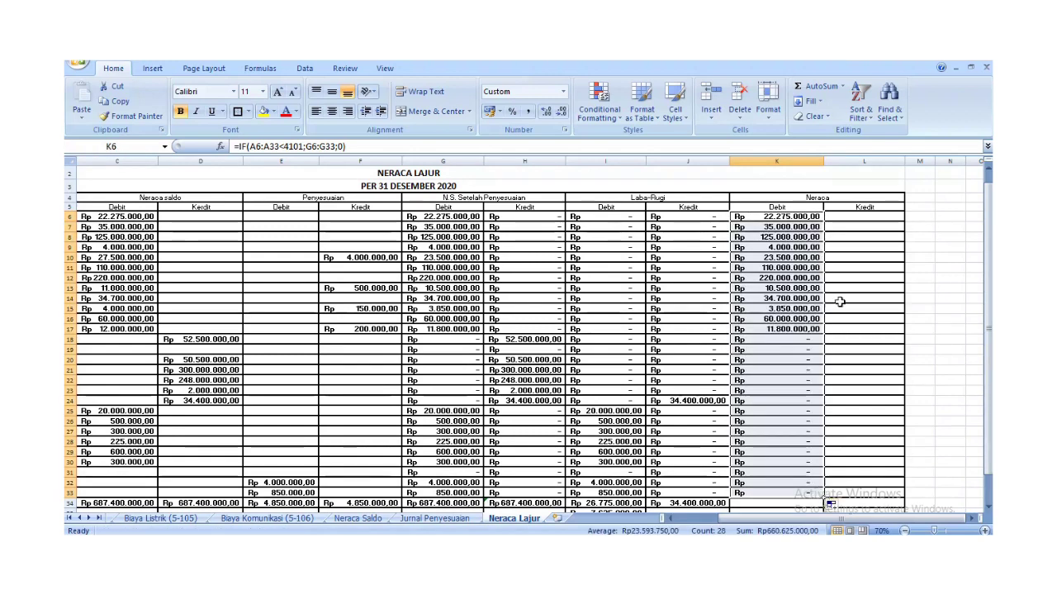
# Start the Neraca credit formula for Kas in L6 with the condition =IF(A6:A33<4101;
pyautogui.click(856, 217)
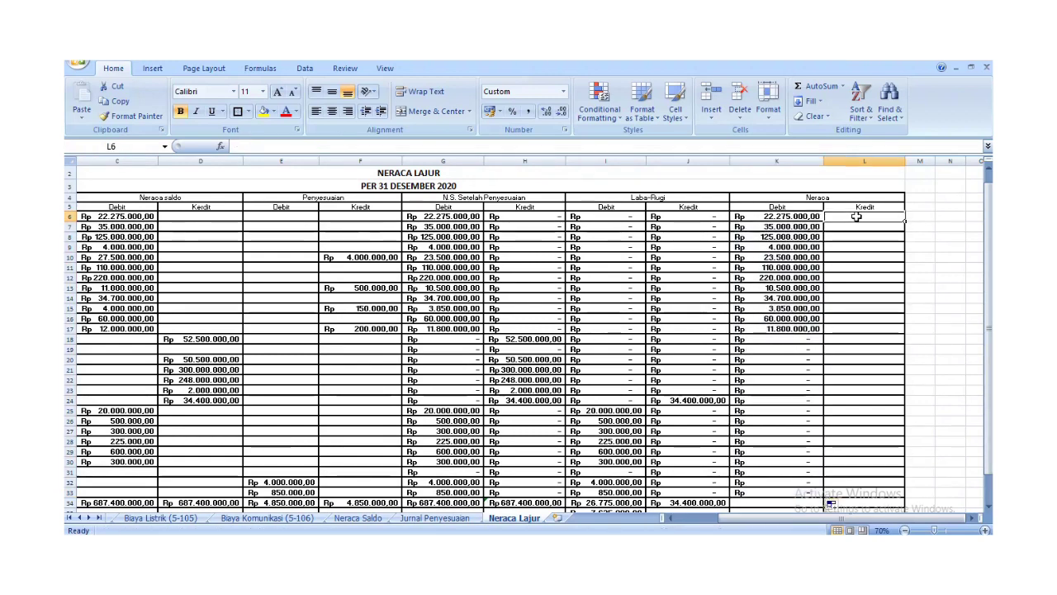
pyautogui.write('=')
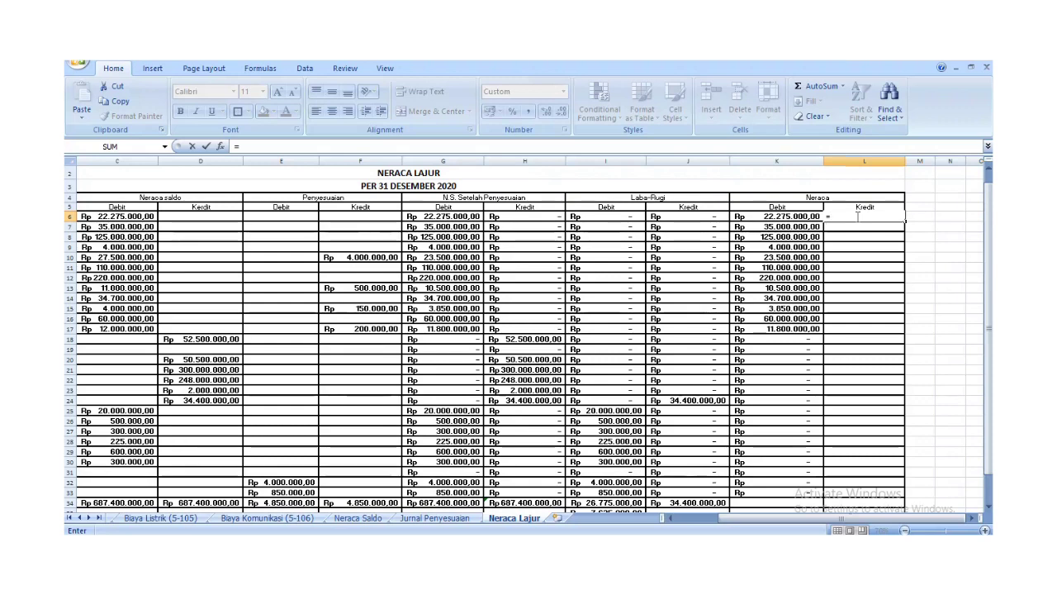
pyautogui.write('if')
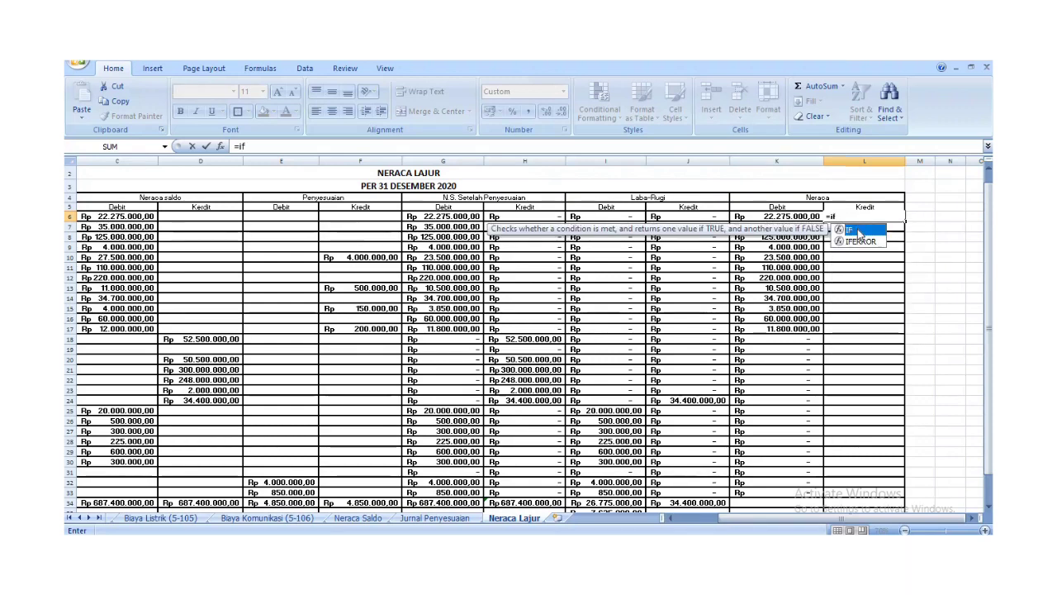
pyautogui.doubleClick(859, 230)
pyautogui.moveTo(751, 518); pyautogui.dragTo(665, 500)
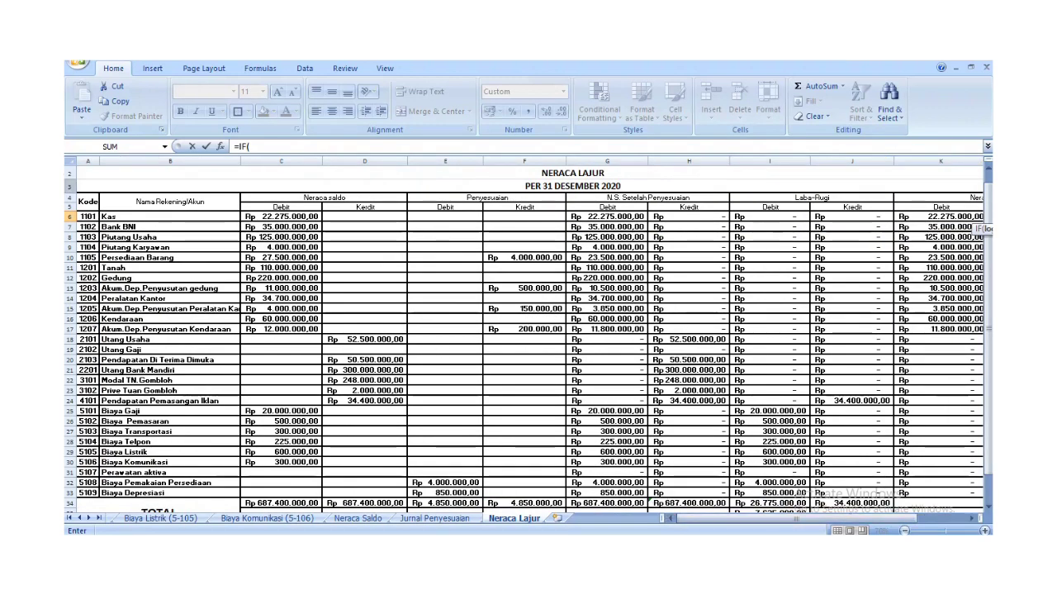
pyautogui.click(87, 217)
pyautogui.moveTo(88, 216); pyautogui.dragTo(92, 494)
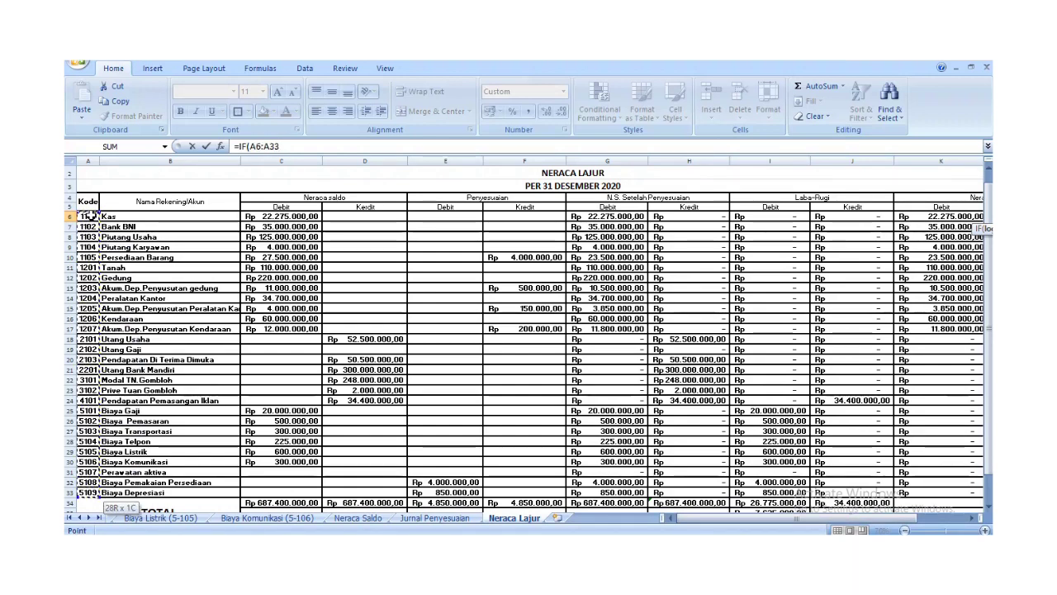
pyautogui.moveTo(822, 516); pyautogui.dragTo(885, 515)
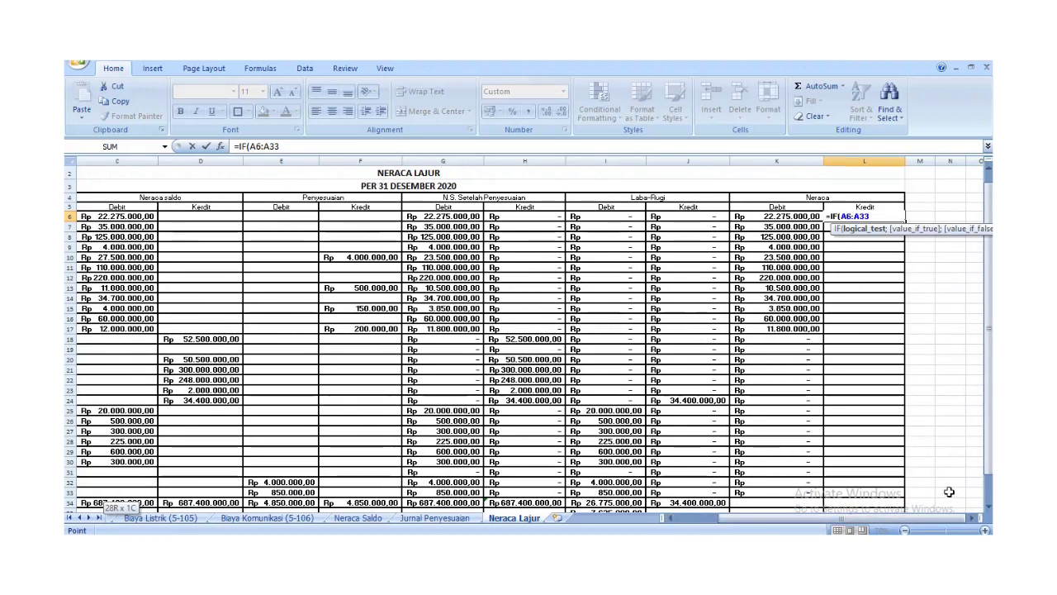
pyautogui.write('<')
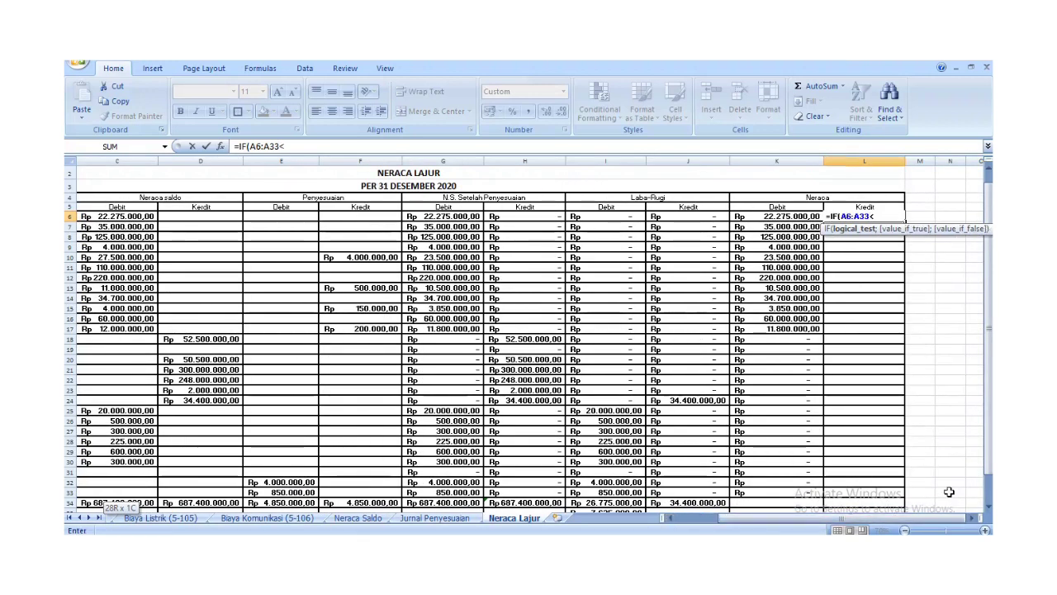
pyautogui.write('4101;0')
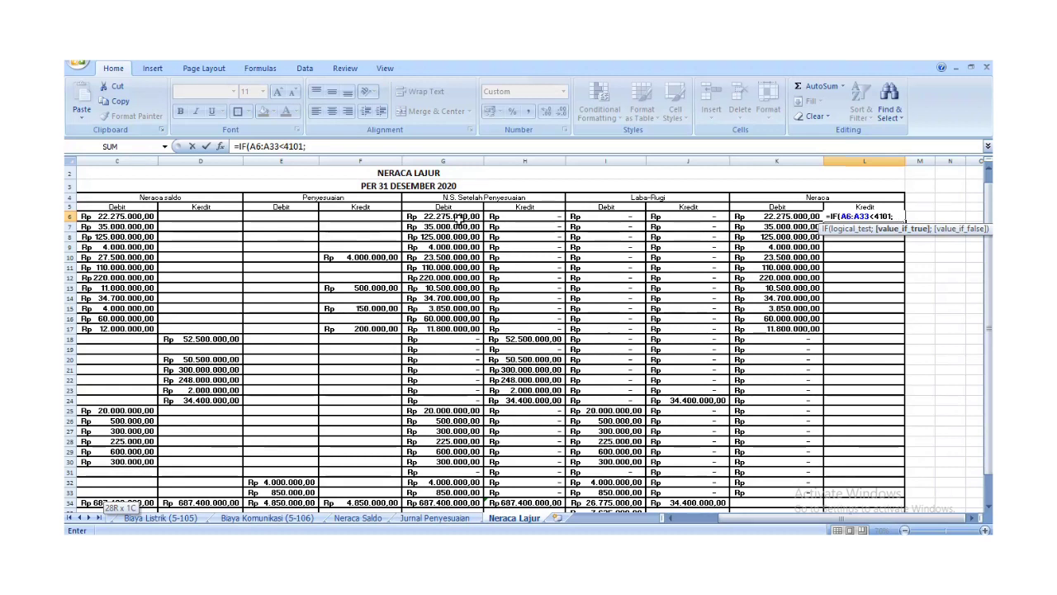
# Complete the L6 formula as =IF(A6:A33<4101;H6:H33;0) and copy it down to L33
pyautogui.click(512, 218)
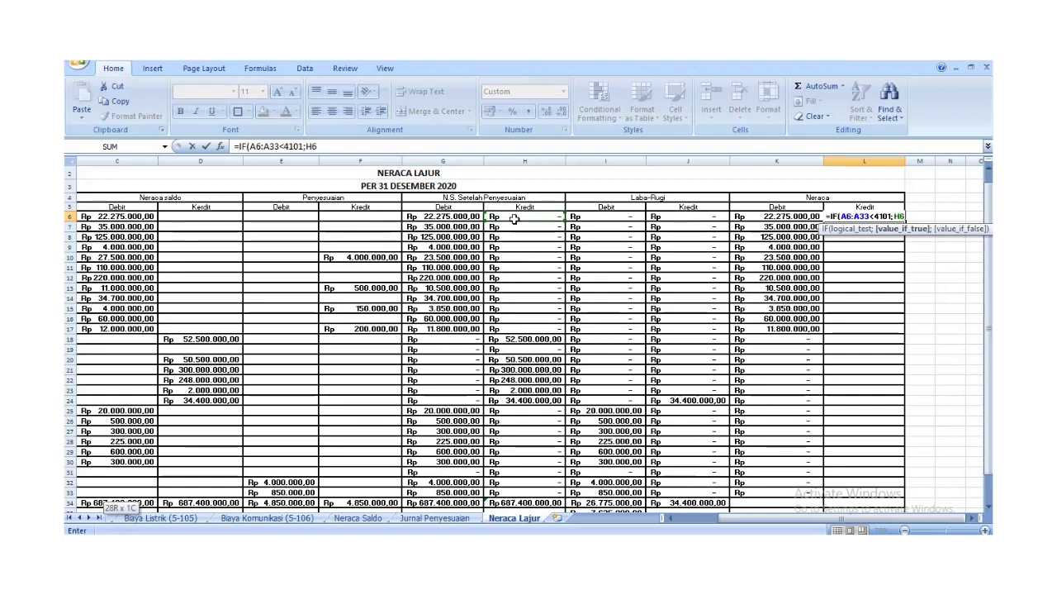
pyautogui.hotkey('shift', 'Down')
pyautogui.hotkey('shift', 'Down')
pyautogui.hotkey('shift', 'Down')
pyautogui.hotkey('shift', 'Down')
pyautogui.hotkey('shift', 'Down')
pyautogui.hotkey('shift', 'Down')
pyautogui.hotkey('shift', 'Down')
pyautogui.hotkey('shift', 'Down')
pyautogui.hotkey('shift', 'Down')
pyautogui.hotkey('shift', 'Down')
pyautogui.hotkey('shift', 'Down')
pyautogui.hotkey('shift', 'Down')
pyautogui.hotkey('shift', 'Down')
pyautogui.hotkey('shift', 'Down')
pyautogui.hotkey('shift', 'Down')
pyautogui.hotkey('shift', 'Down')
pyautogui.hotkey('shift', 'Down')
pyautogui.hotkey('shift', 'Down')
pyautogui.hotkey('shift', 'Down')
pyautogui.hotkey('shift', 'Down')
pyautogui.hotkey('shift', 'Down')
pyautogui.hotkey('shift', 'Down')
pyautogui.hotkey('shift', 'Down')
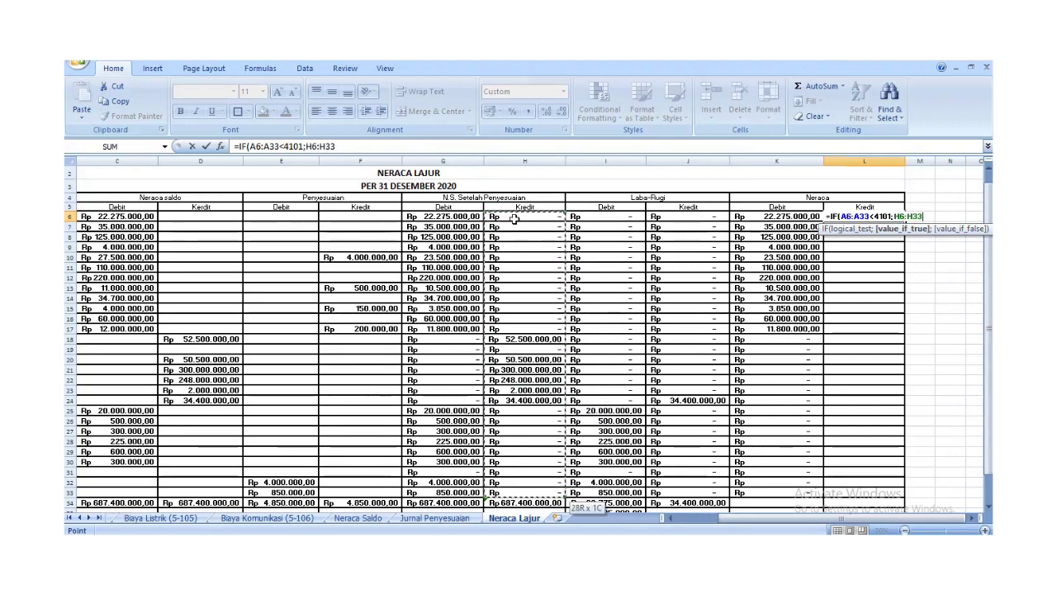
pyautogui.write(';0')
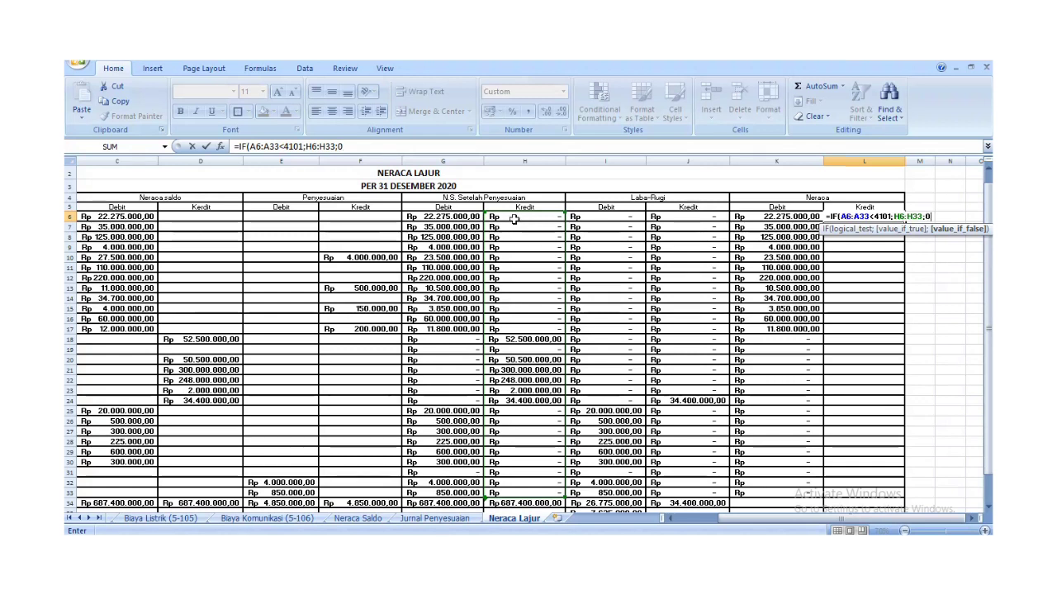
pyautogui.press('Return')
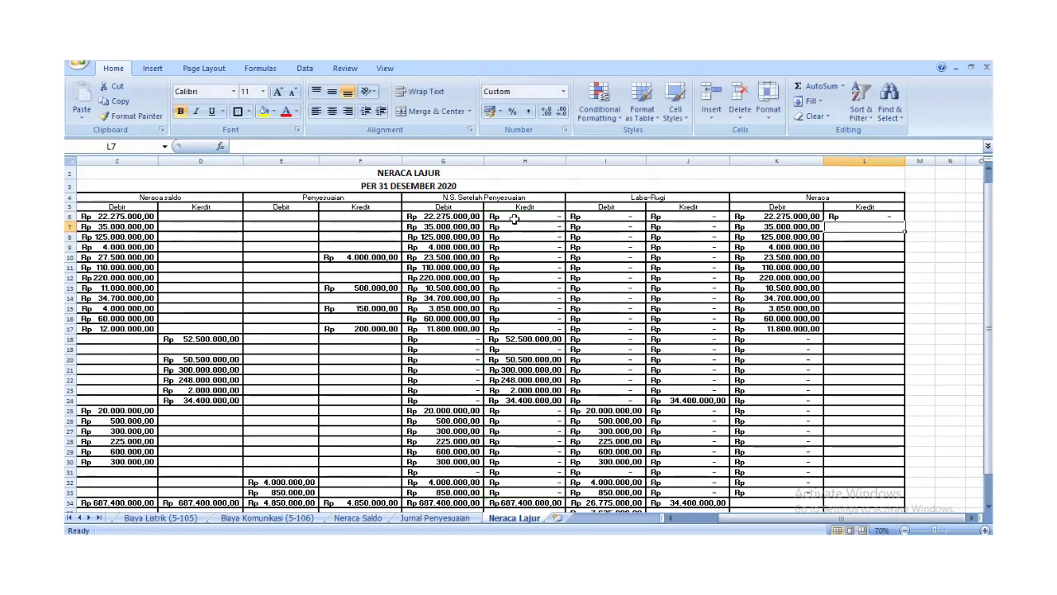
pyautogui.click(896, 217)
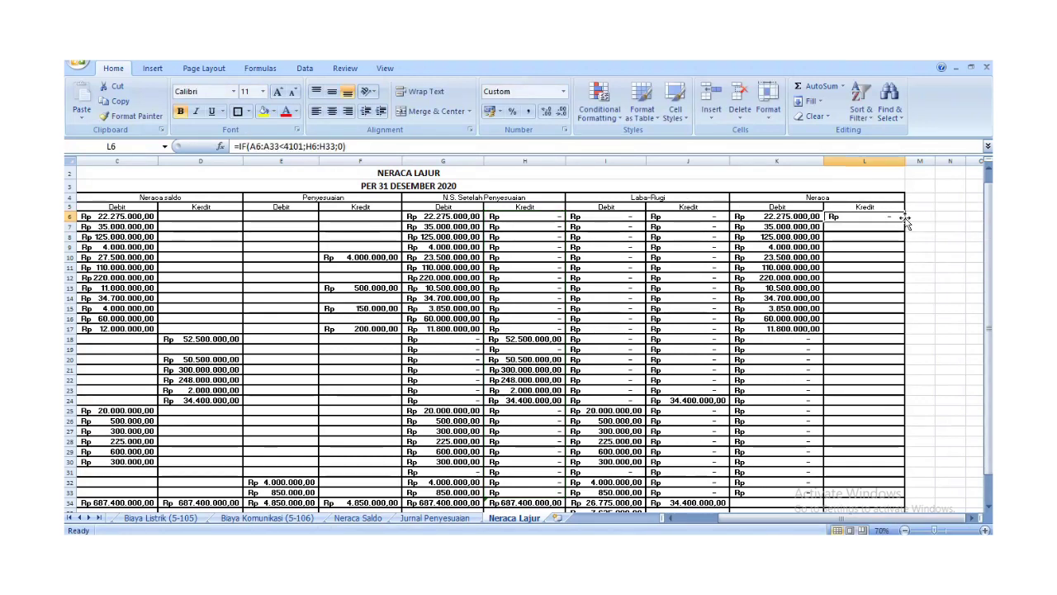
pyautogui.moveTo(905, 219); pyautogui.dragTo(893, 499)
# Copy the SUM total in J34 across to the Neraca debit and credit columns in K34:L34
pyautogui.scroll(-2, 936, 360)
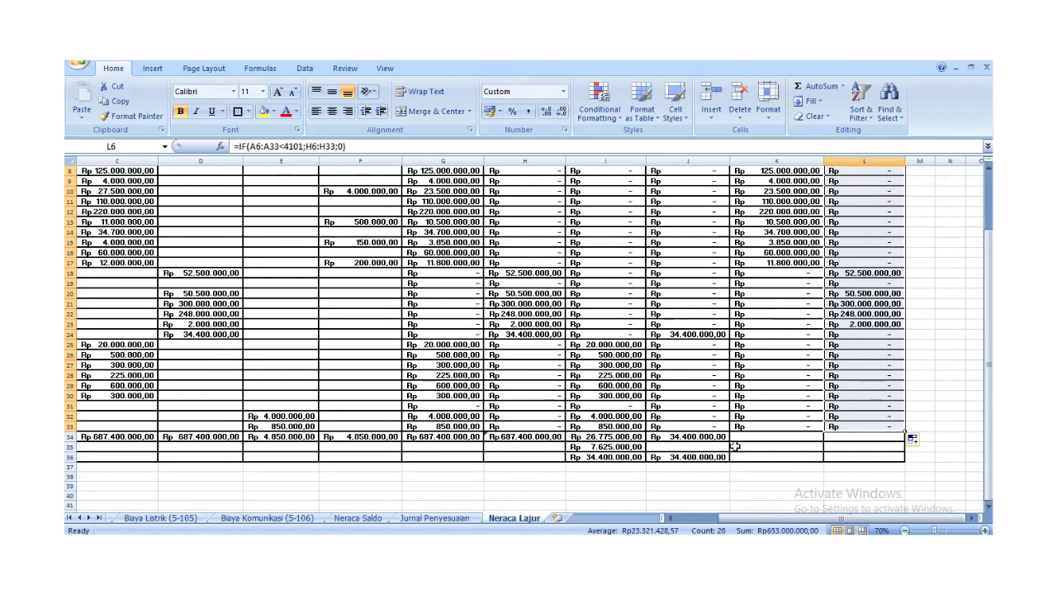
pyautogui.click(701, 438)
pyautogui.moveTo(728, 441); pyautogui.dragTo(875, 446)
pyautogui.scroll(1, 861, 438)
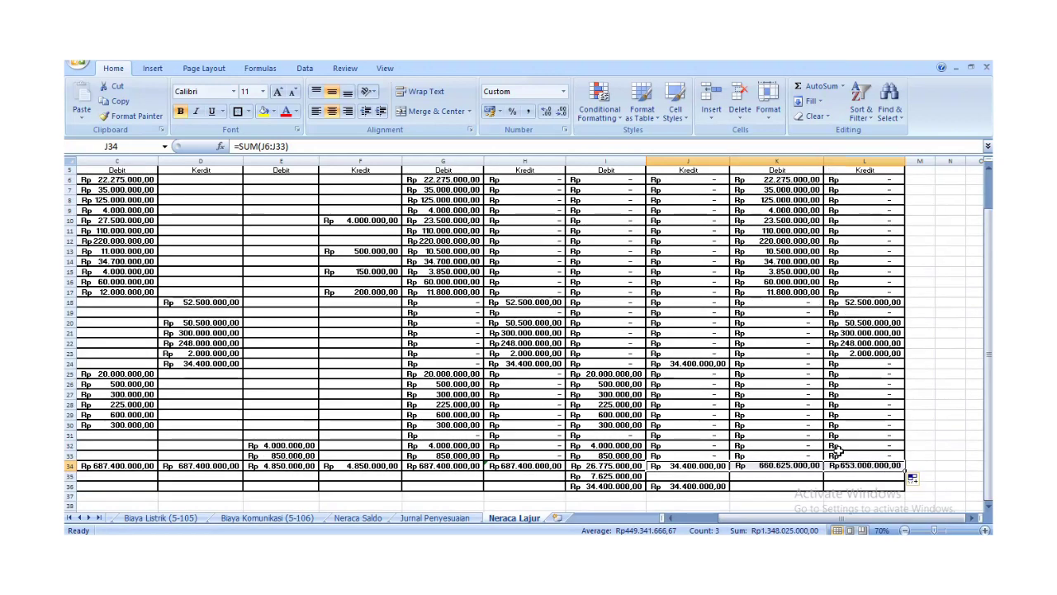
pyautogui.scroll(-1, 838, 453)
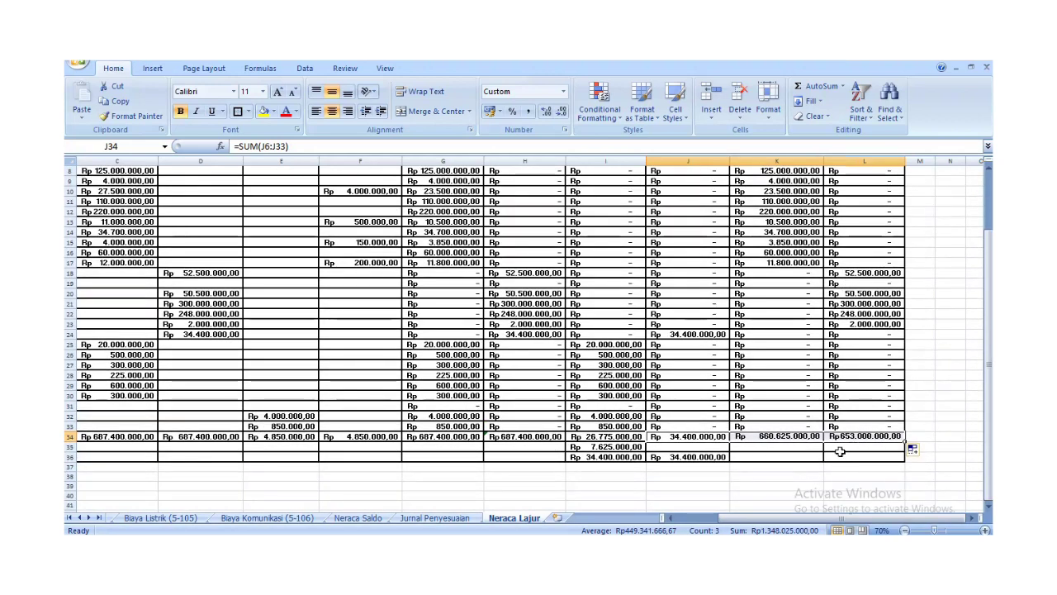
# Calculate the Neraca difference between the debit and credit totals in L35 with =K34-L34
pyautogui.click(860, 447)
pyautogui.write('=')
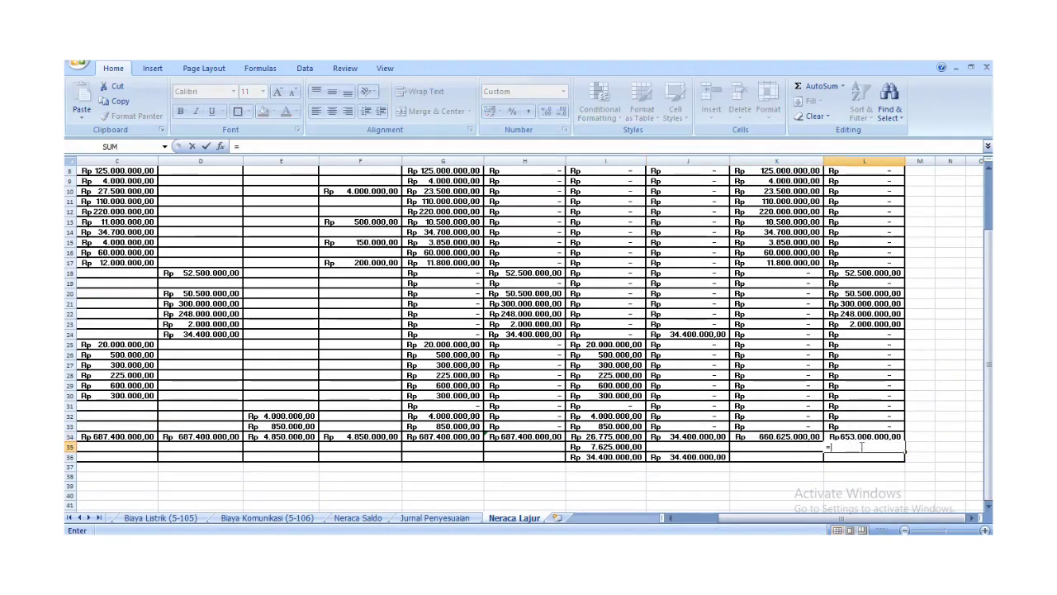
pyautogui.click(779, 436)
pyautogui.scroll(2, 817, 442)
pyautogui.scroll(-2, 851, 446)
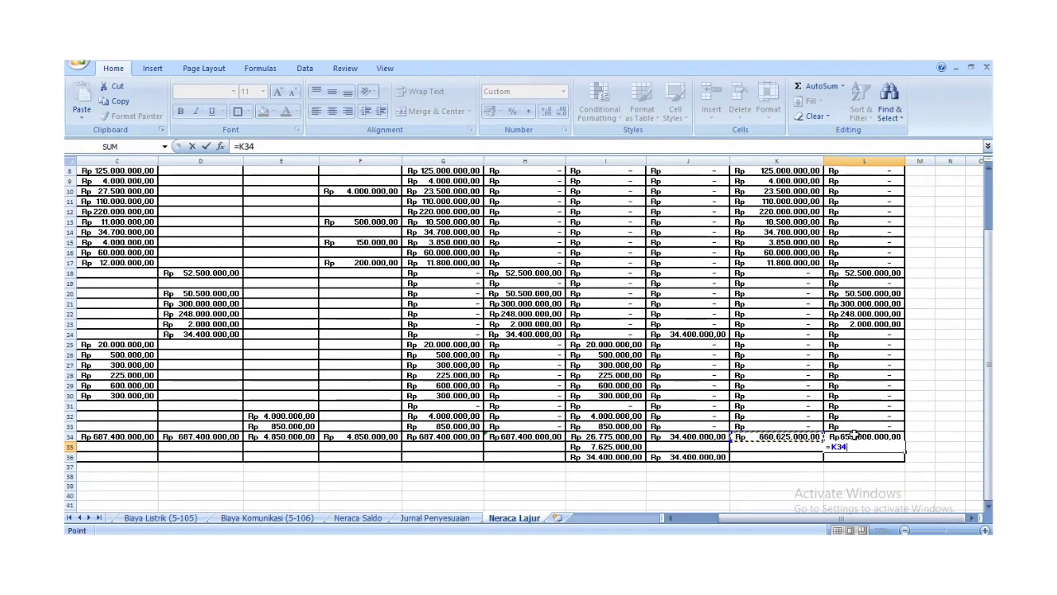
pyautogui.scroll(3, 851, 446)
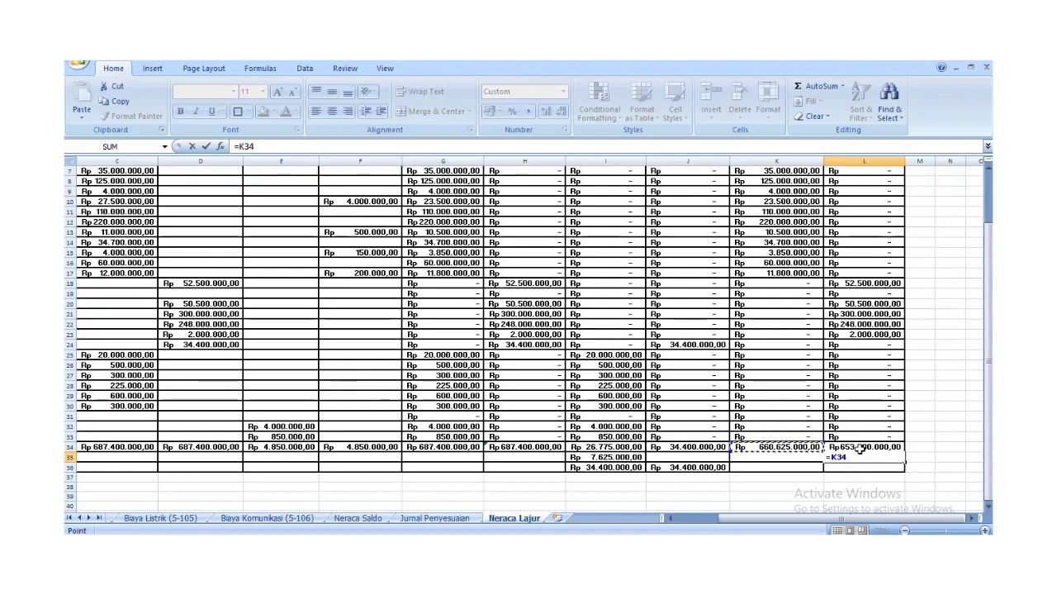
pyautogui.write('-')
pyautogui.click(864, 446)
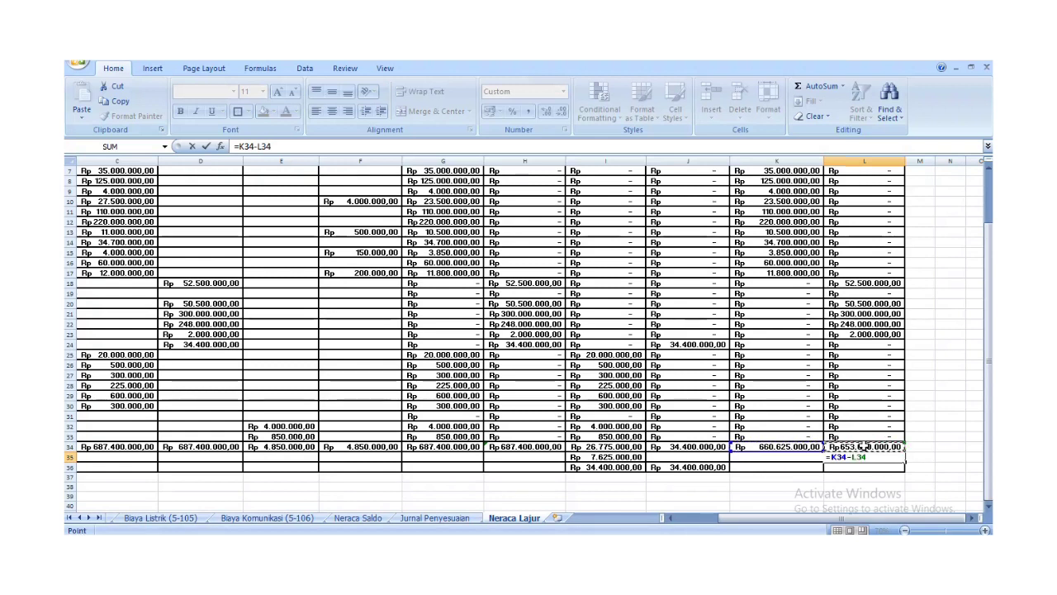
pyautogui.press('Return')
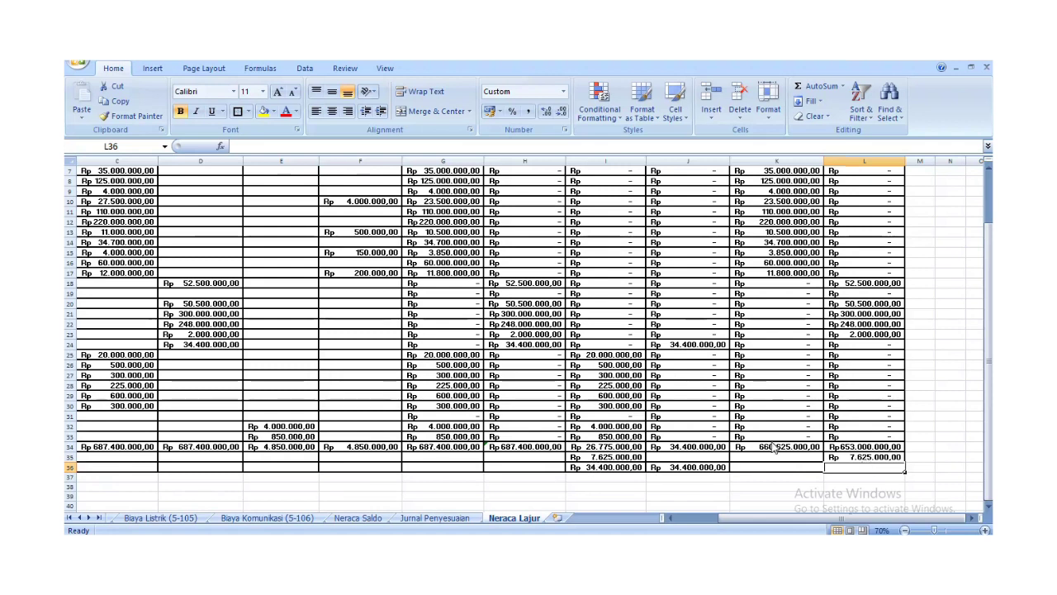
# Copy the final SUM in J36 across to K36:L36 to total the Neraca columns
pyautogui.click(725, 468)
pyautogui.moveTo(732, 473); pyautogui.dragTo(882, 478)
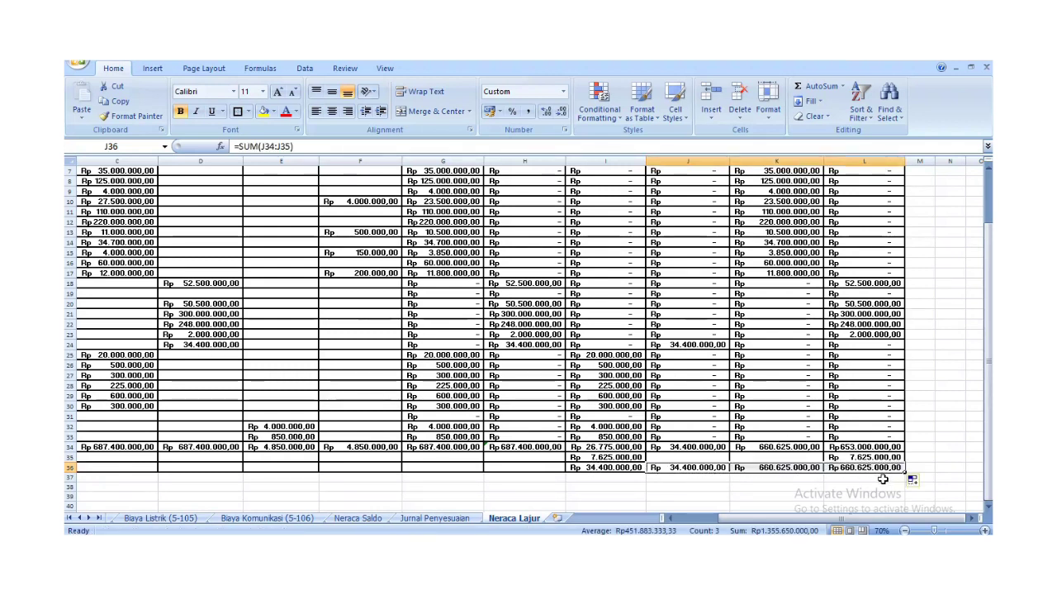
pyautogui.scroll(2, 929, 469)
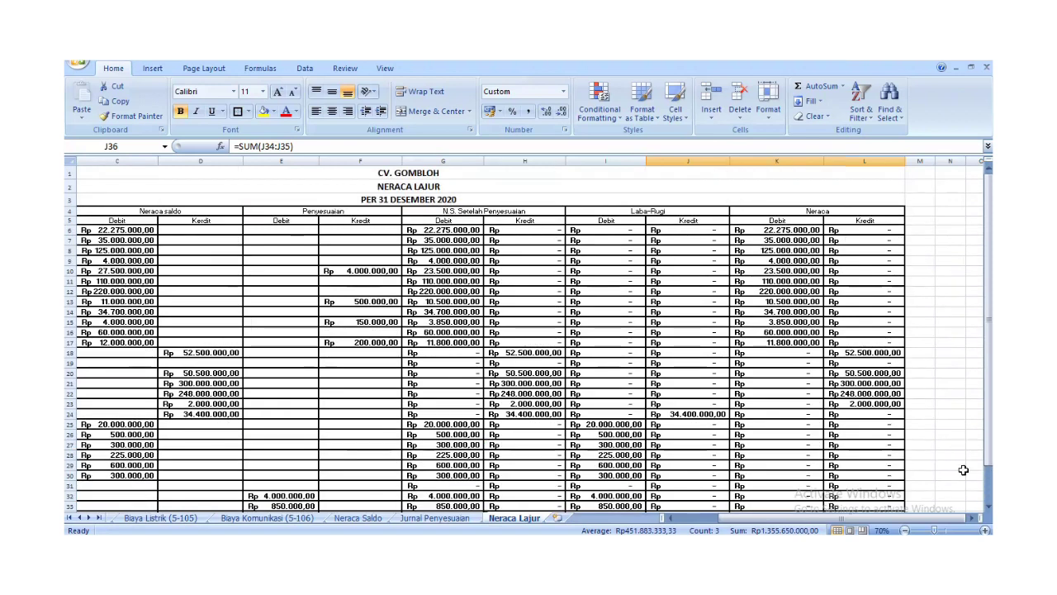
# Fill the three title rows, from CV. GOMBLOH to PER 31 DESEMBER 2020, with red
pyautogui.moveTo(948, 519); pyautogui.dragTo(905, 518)
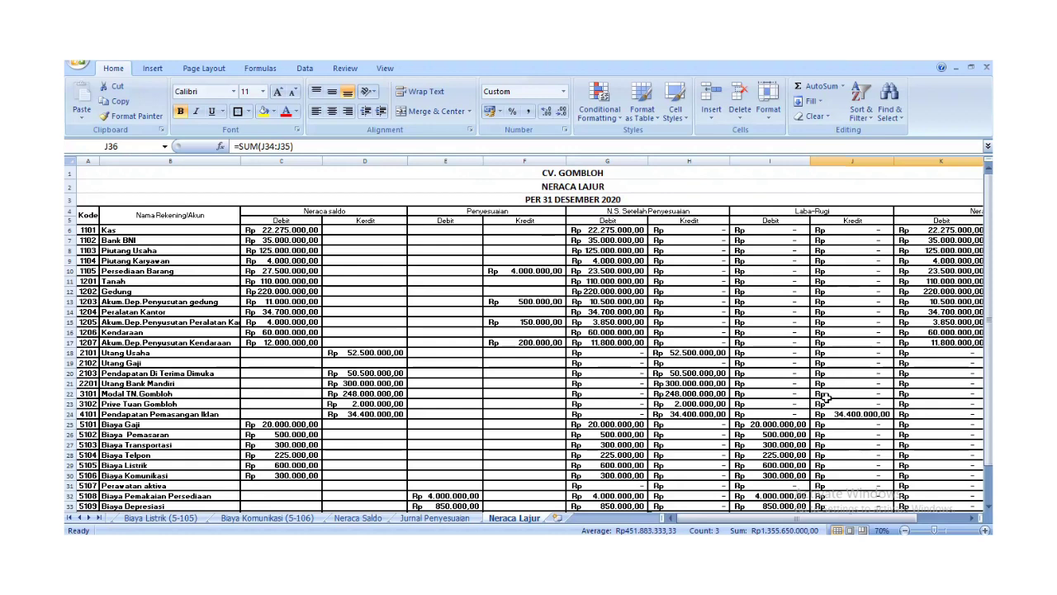
pyautogui.moveTo(730, 521)
pyautogui.mouseDown()
pyautogui.moveTo(803, 522)
pyautogui.moveTo(750, 524)
pyautogui.mouseUp()
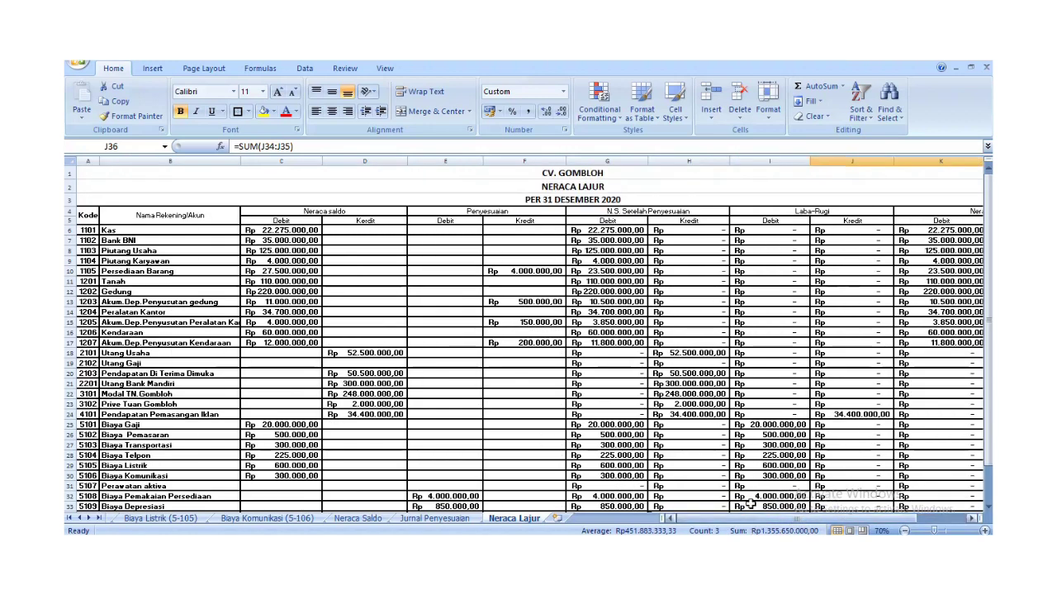
pyautogui.moveTo(558, 174); pyautogui.dragTo(558, 199)
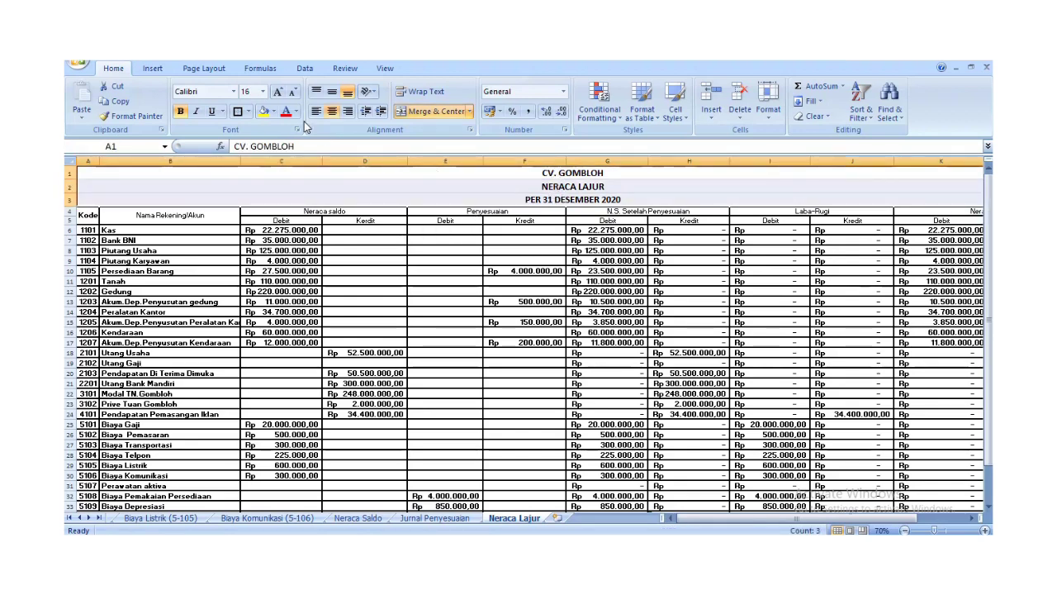
pyautogui.click(273, 112)
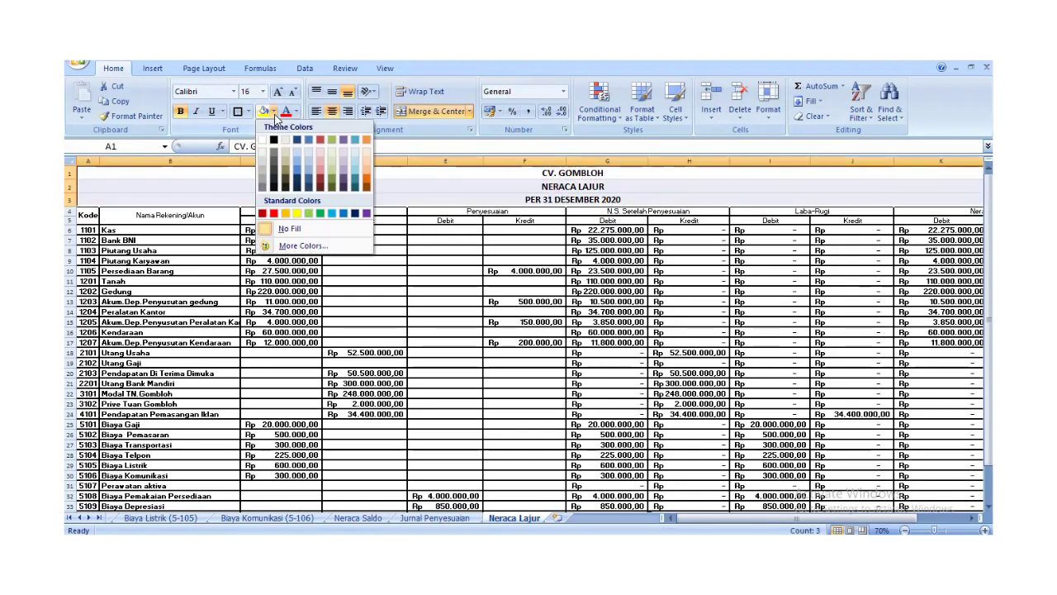
pyautogui.click(274, 213)
pyautogui.click(285, 211)
# Fill the table header rows A4:L5 with yellow
pyautogui.moveTo(95, 216); pyautogui.dragTo(892, 225)
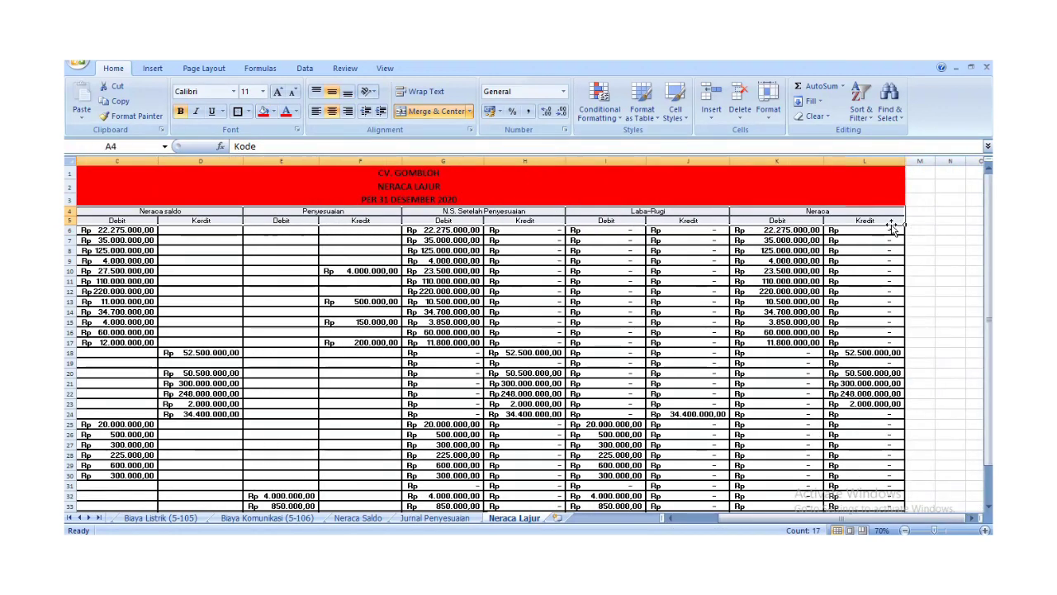
pyautogui.click(273, 111)
pyautogui.click(298, 213)
# Fill the account rows A6:L33 with light orange
pyautogui.moveTo(106, 233); pyautogui.dragTo(901, 450)
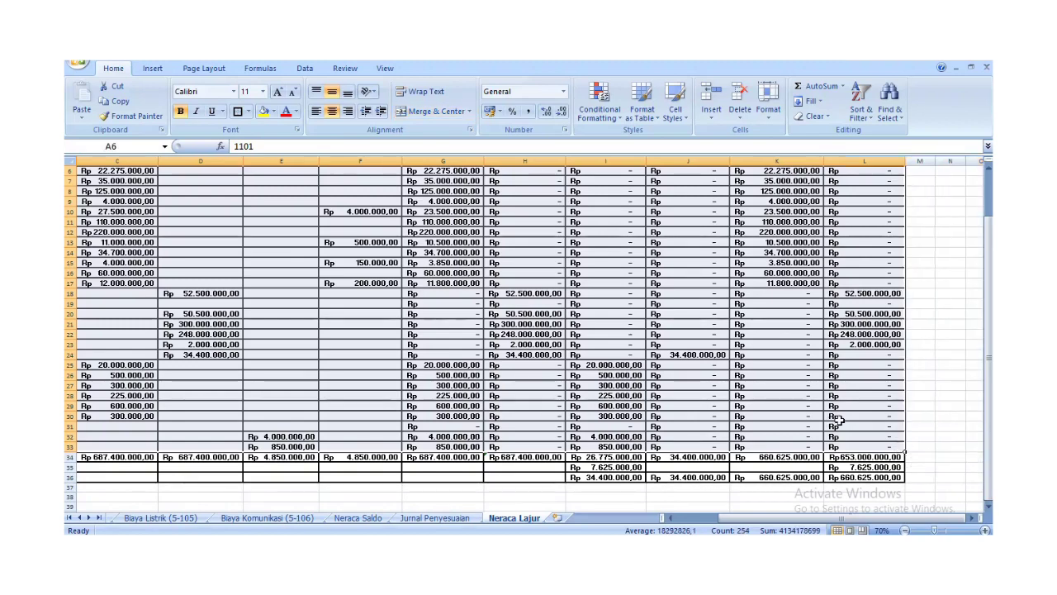
pyautogui.click(272, 112)
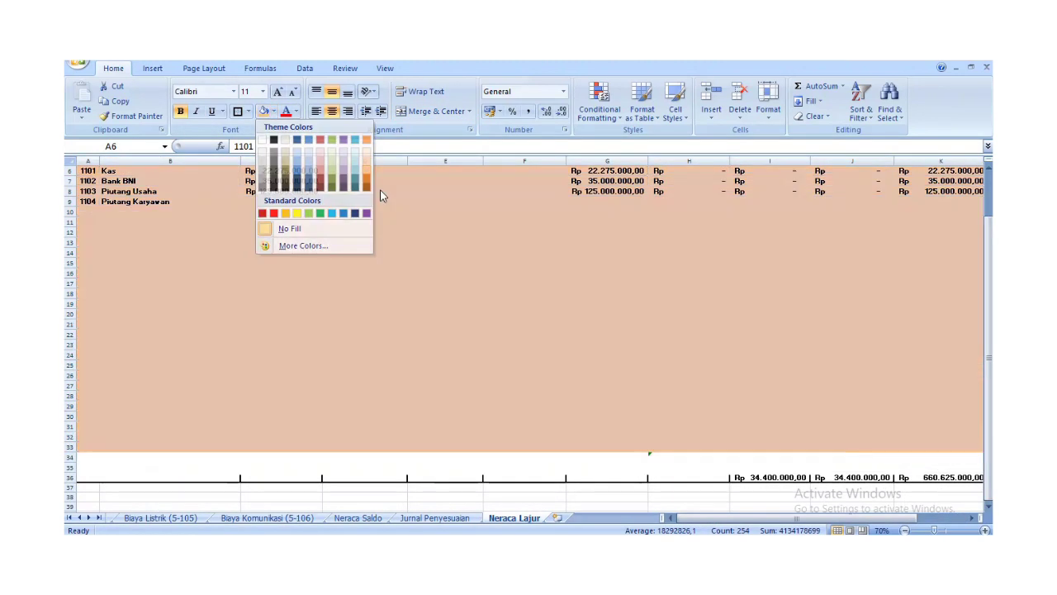
# Fill the TOTAL rows A34:L36 with light blue
pyautogui.moveTo(225, 468); pyautogui.dragTo(981, 474)
pyautogui.moveTo(824, 482); pyautogui.dragTo(896, 477)
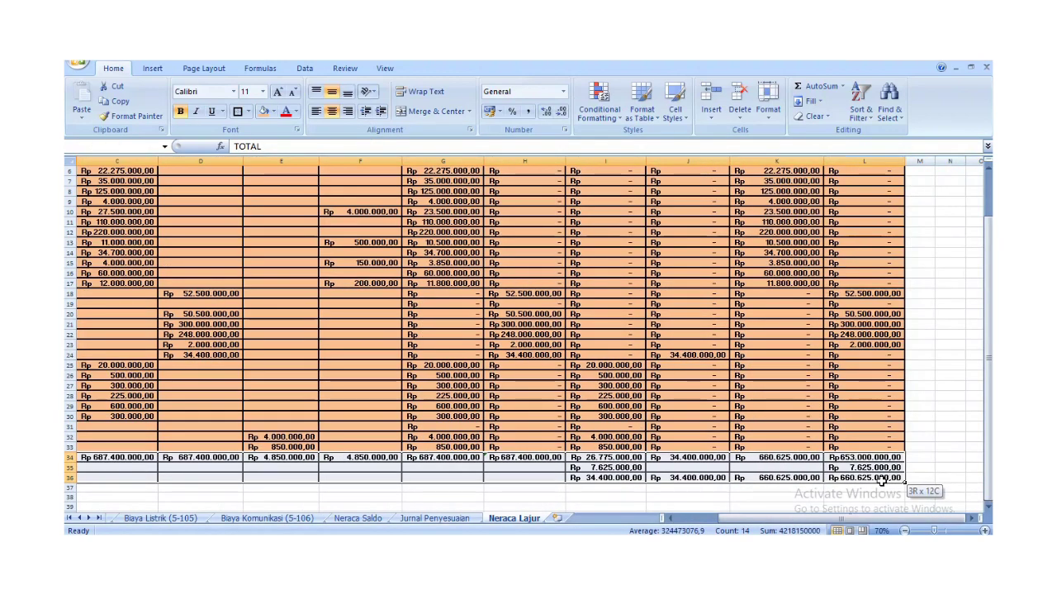
pyautogui.click(274, 114)
pyautogui.click(334, 215)
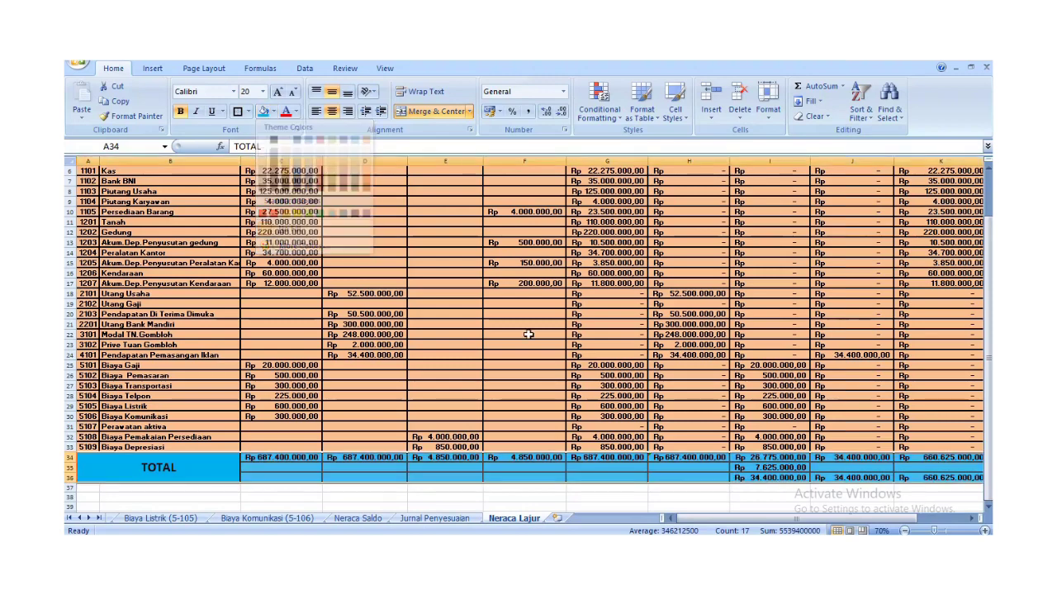
pyautogui.scroll(2, 556, 333)
pyautogui.click(628, 304)
pyautogui.press('Right')
pyautogui.press('Right')
pyautogui.press('Right')
pyautogui.press('Right')
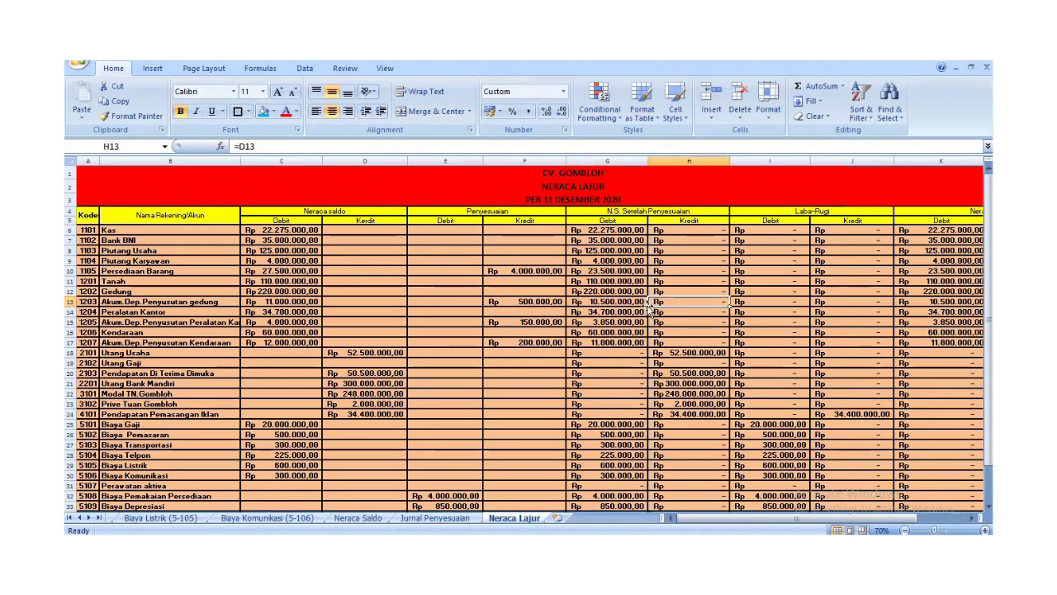
pyautogui.press('Left')
pyautogui.press('Left')
pyautogui.press('Left')
pyautogui.press('Left')
pyautogui.press('Left')
pyautogui.press('Left')
pyautogui.press('Left')
pyautogui.press('Left')
pyautogui.press('Left')
pyautogui.press('Left')
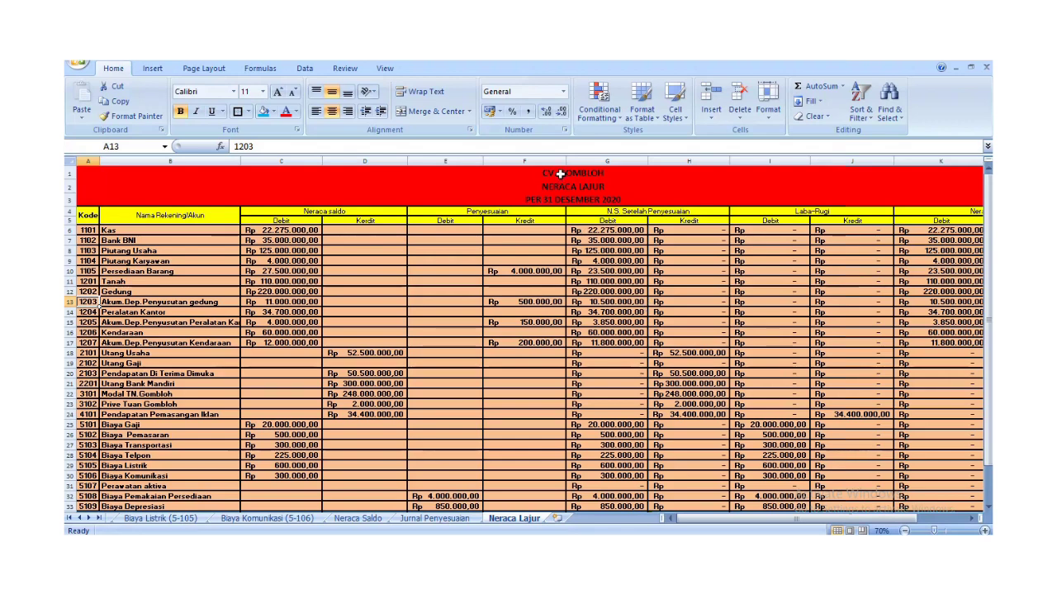
# Enlarge the font of the three title rows, CV. GOMBLOH to PER 31 DESEMBER 2020, to size 22
pyautogui.moveTo(560, 173); pyautogui.dragTo(560, 199)
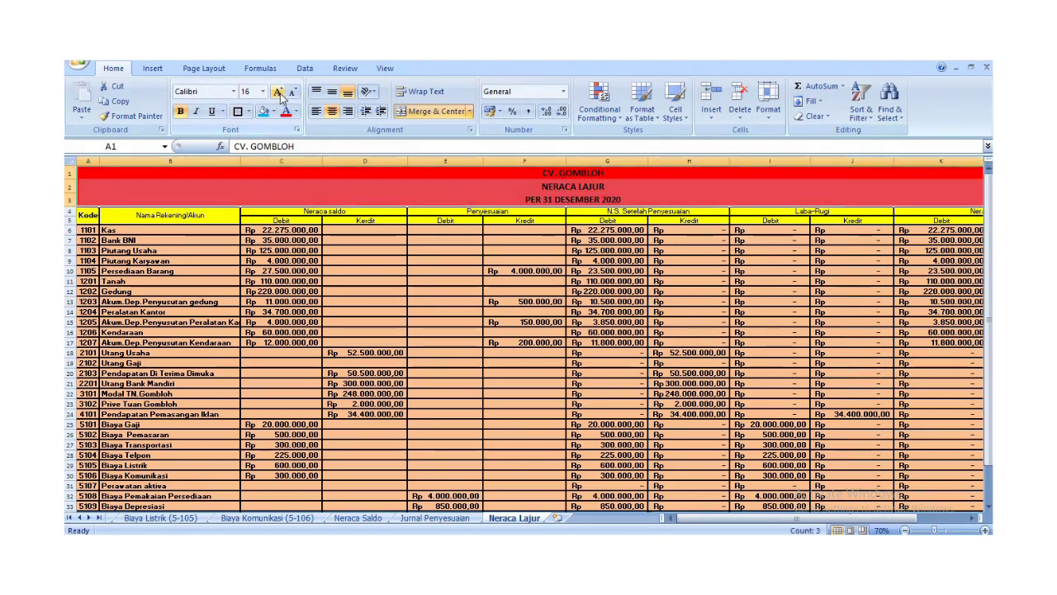
pyautogui.click(279, 92)
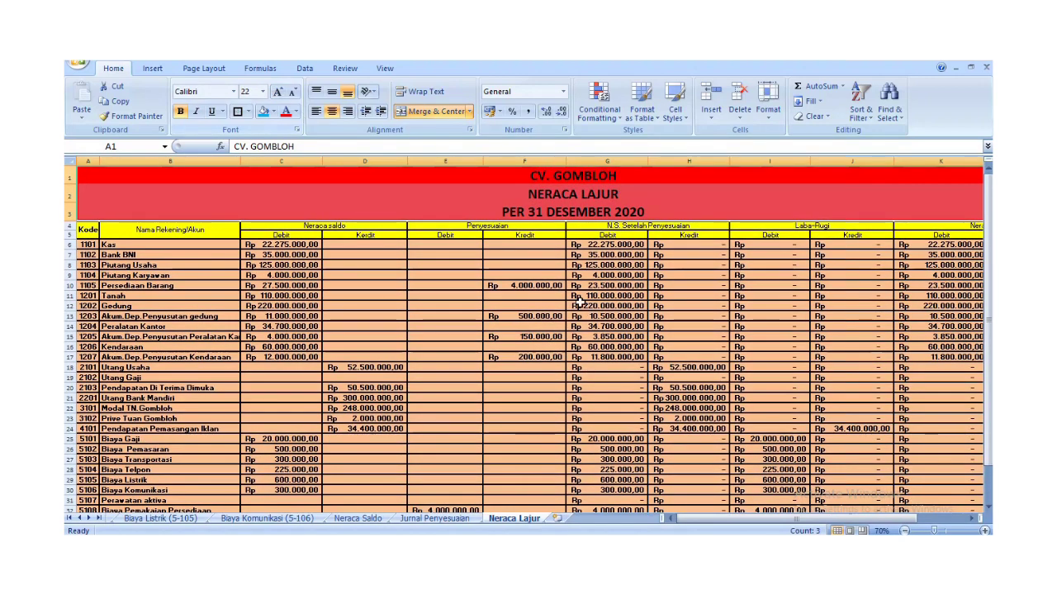
pyautogui.click(607, 301)
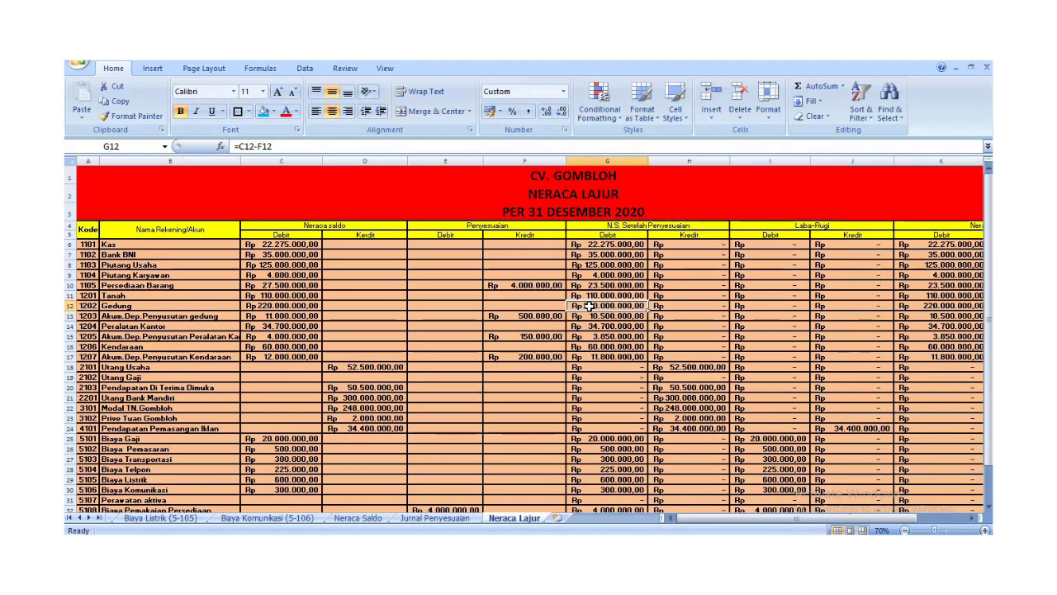
# Review the formatted worksheet from the title to the TOTAL rows and across from the Kode column to the Neraca columns
pyautogui.scroll(-4, 686, 325)
pyautogui.scroll(2, 685, 325)
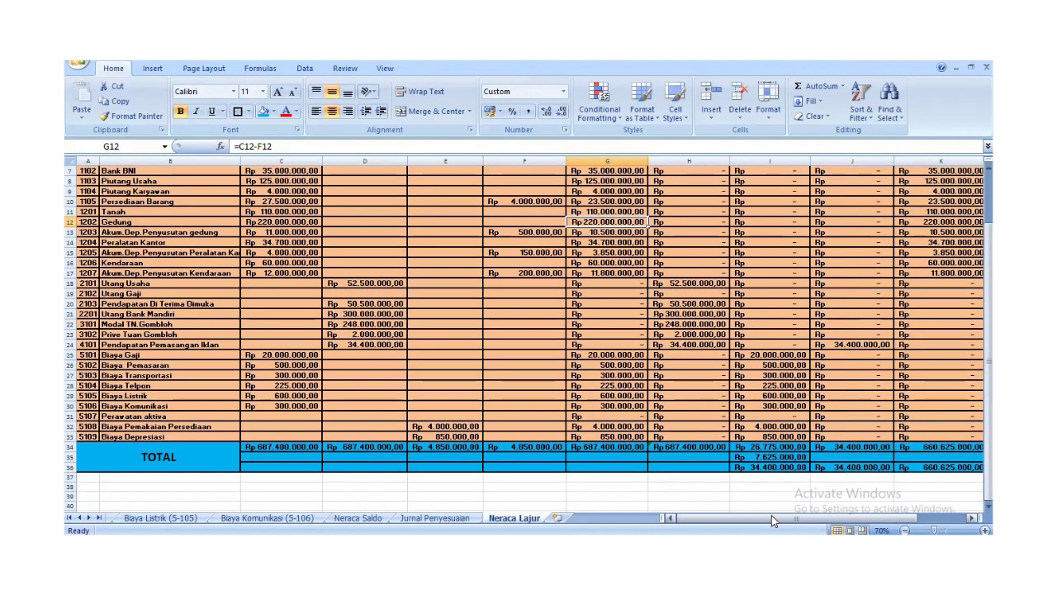
pyautogui.moveTo(771, 520); pyautogui.dragTo(785, 521)
pyautogui.scroll(2, 608, 365)
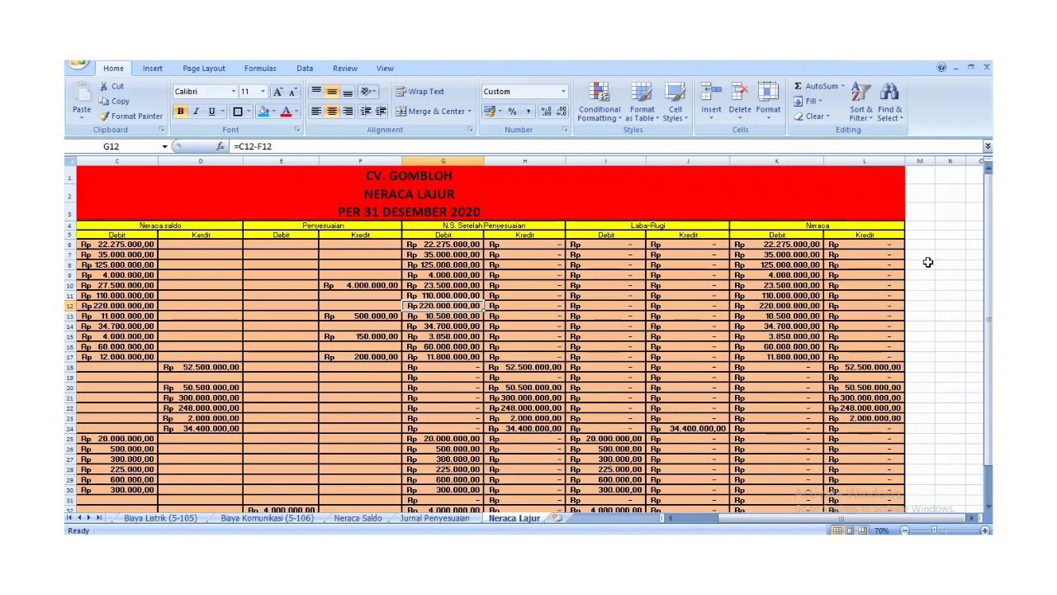
pyautogui.click(948, 246)
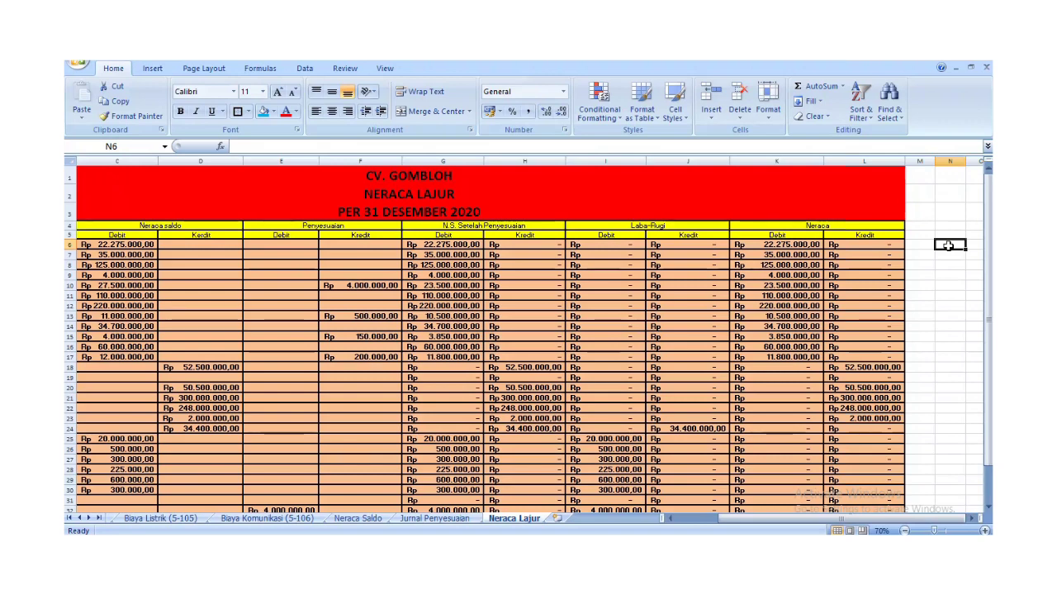
pyautogui.hotkey('ctrl', 'Left')
pyautogui.hotkey('ctrl', 'Left')
pyautogui.hotkey('ctrl', 'Left')
pyautogui.hotkey('ctrl', 'Left')
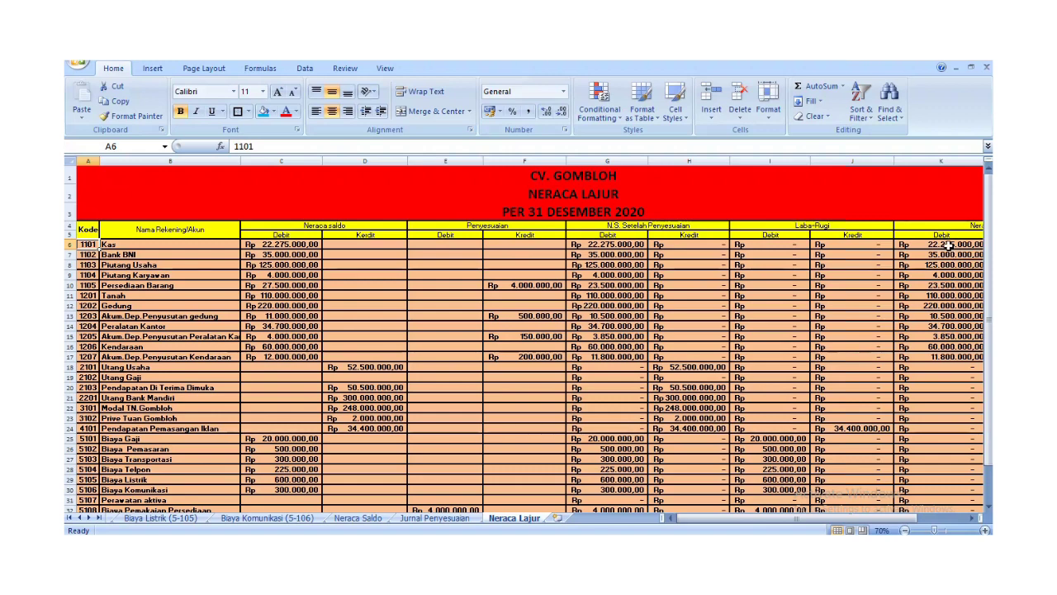
pyautogui.press('Right')
pyautogui.press('Right')
pyautogui.press('Right')
pyautogui.press('Right')
pyautogui.press('Right')
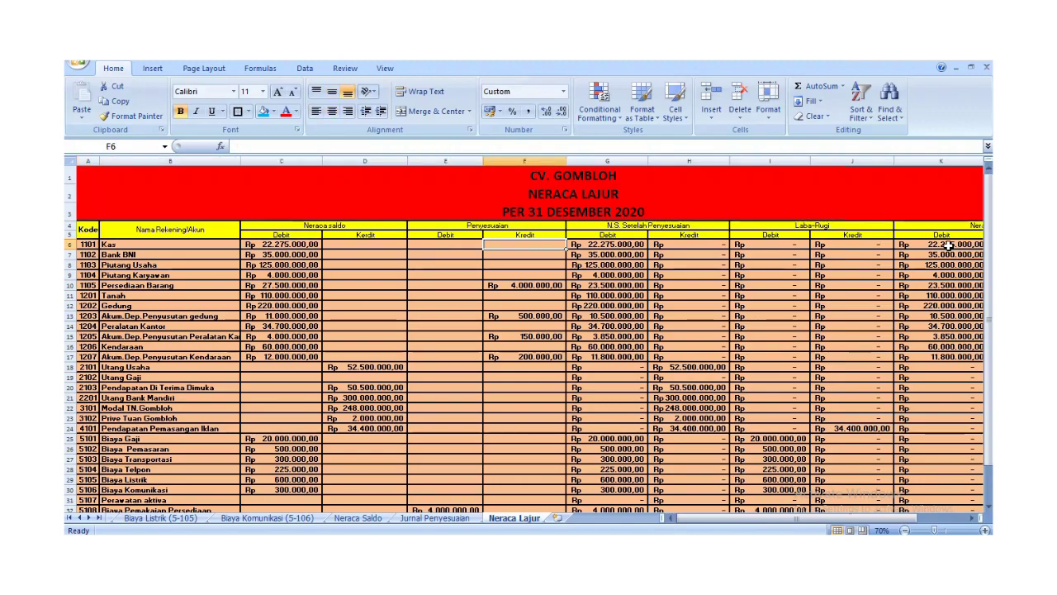